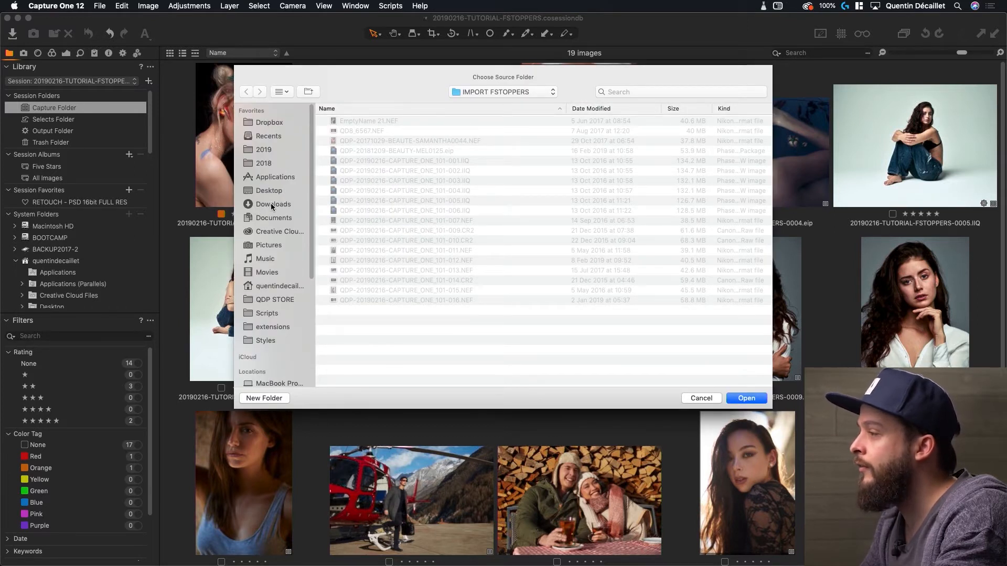
Choose the FULL EDITS folder inside Images as the import source.
left_click(270, 204)
double_click(346, 122)
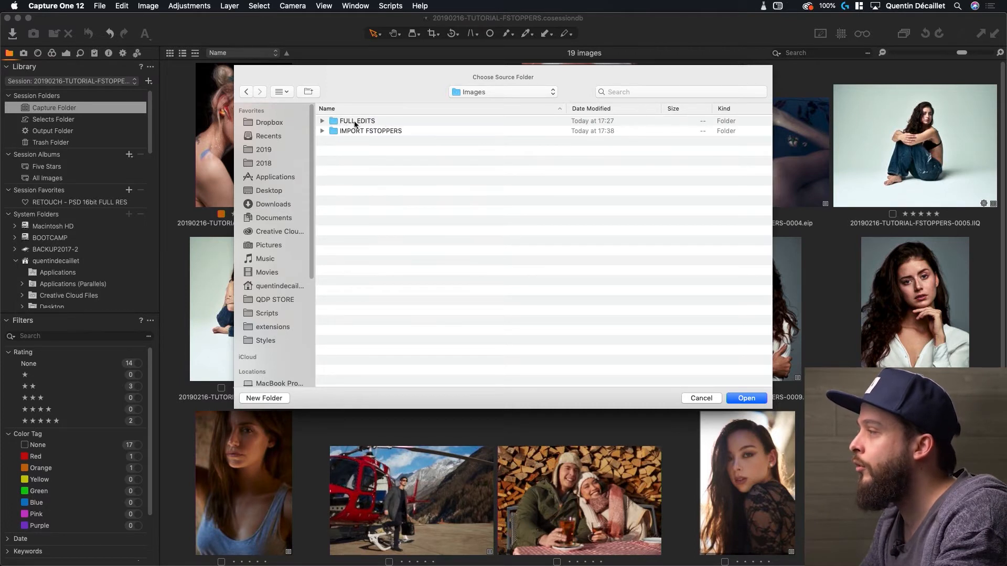
double_click(358, 121)
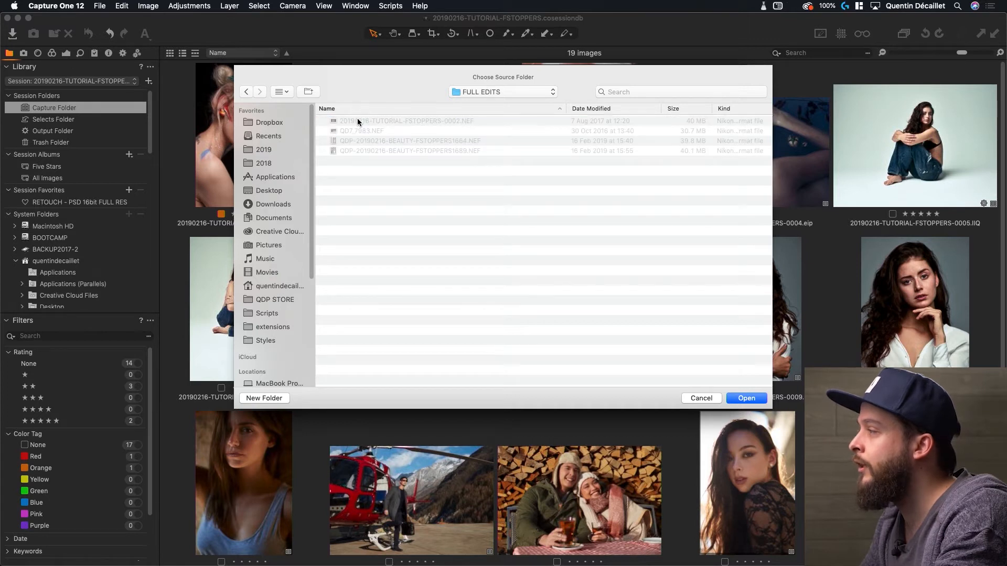
left_click(742, 398)
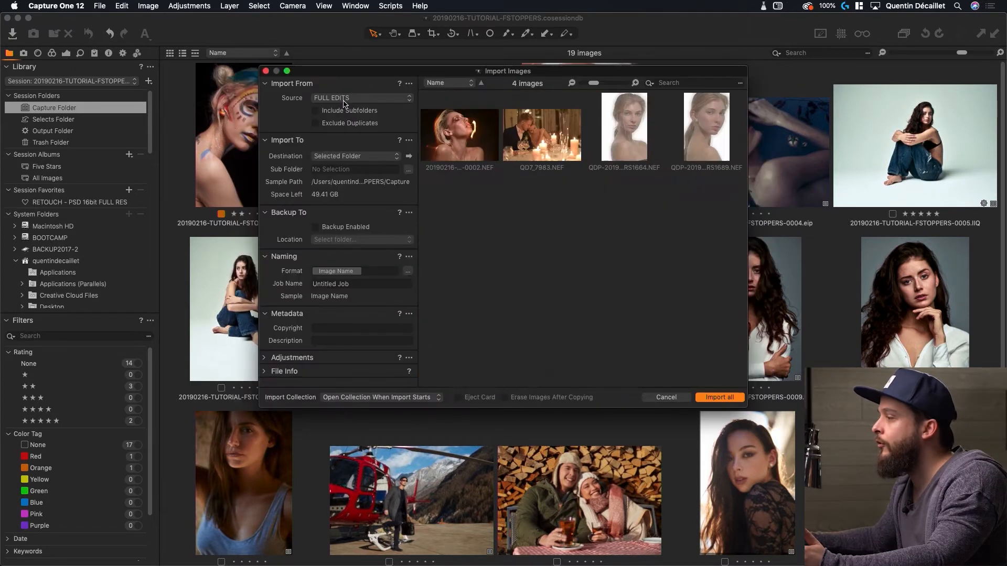
Replace the import naming format with the Document Name and Counter tokens, separated by a hyphen.
left_click(356, 269)
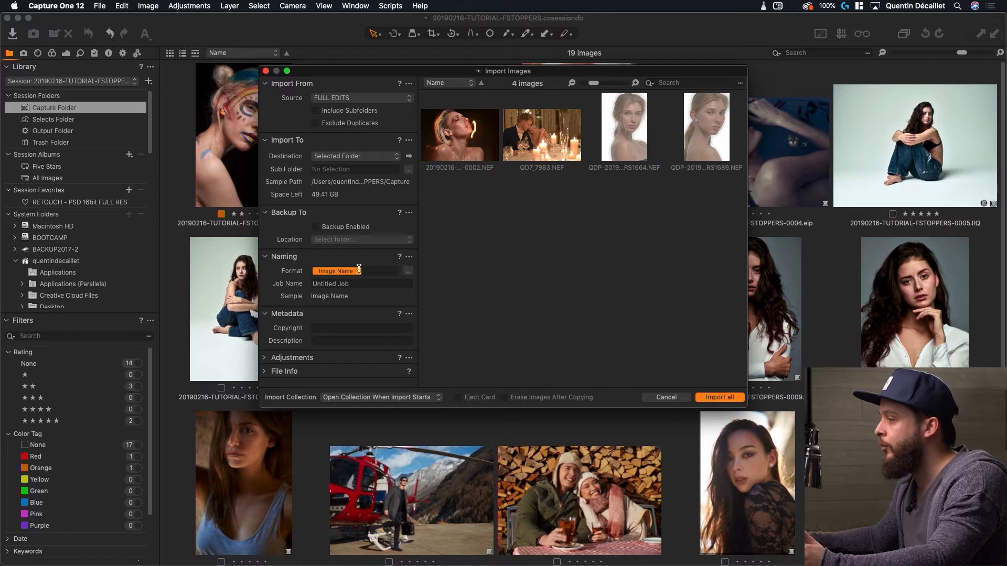
key("BackSpace")
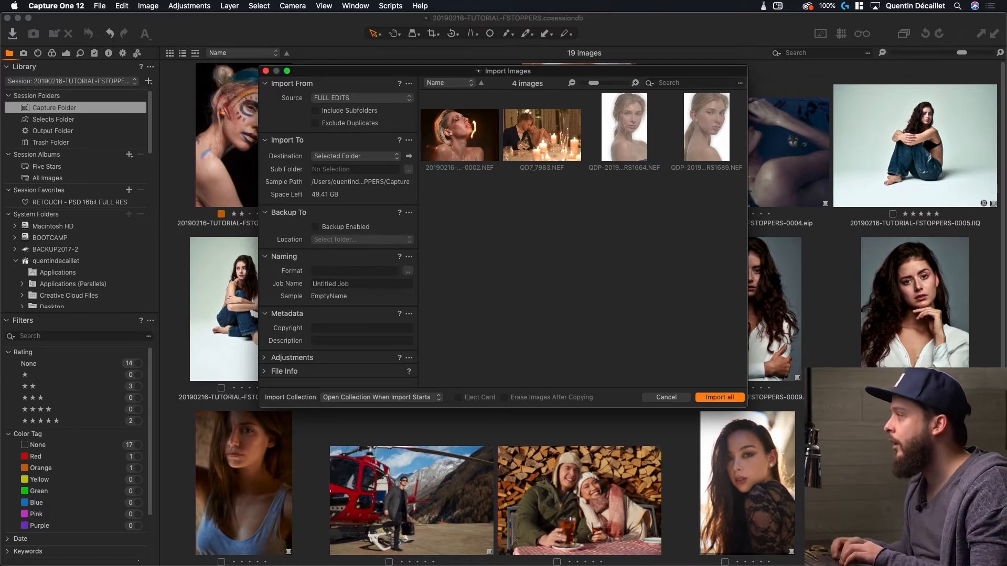
type("doc")
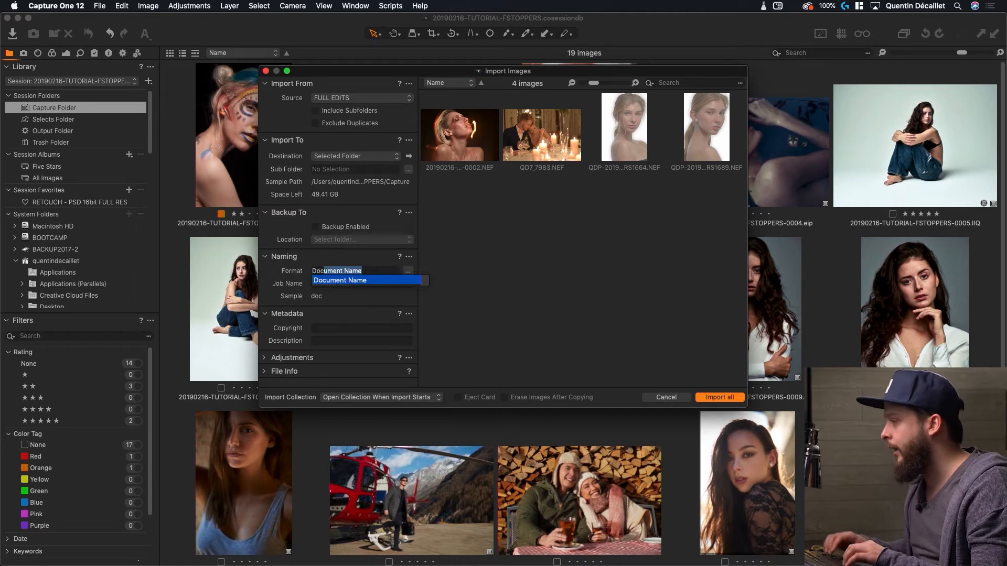
key("Return")
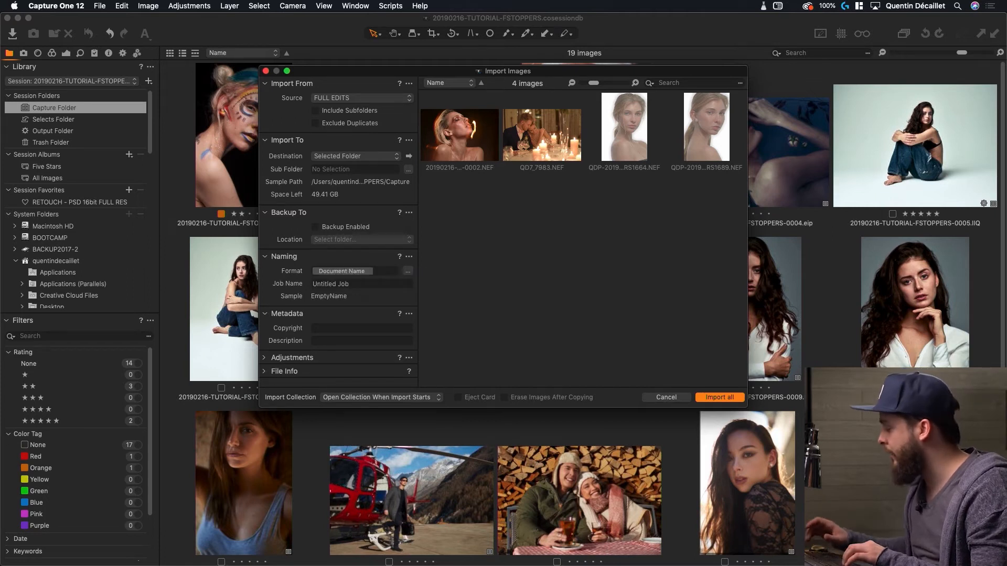
type("-")
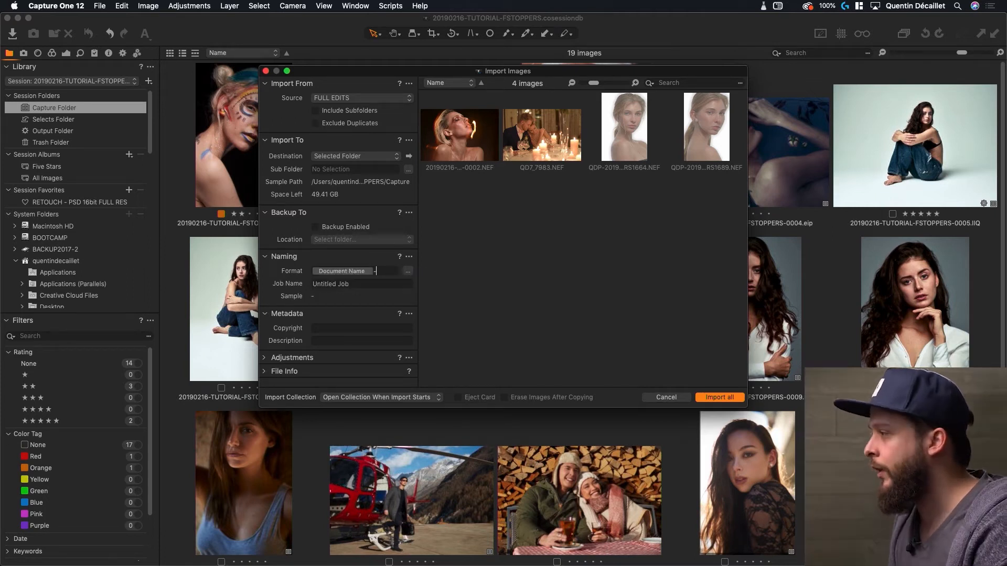
type("coun")
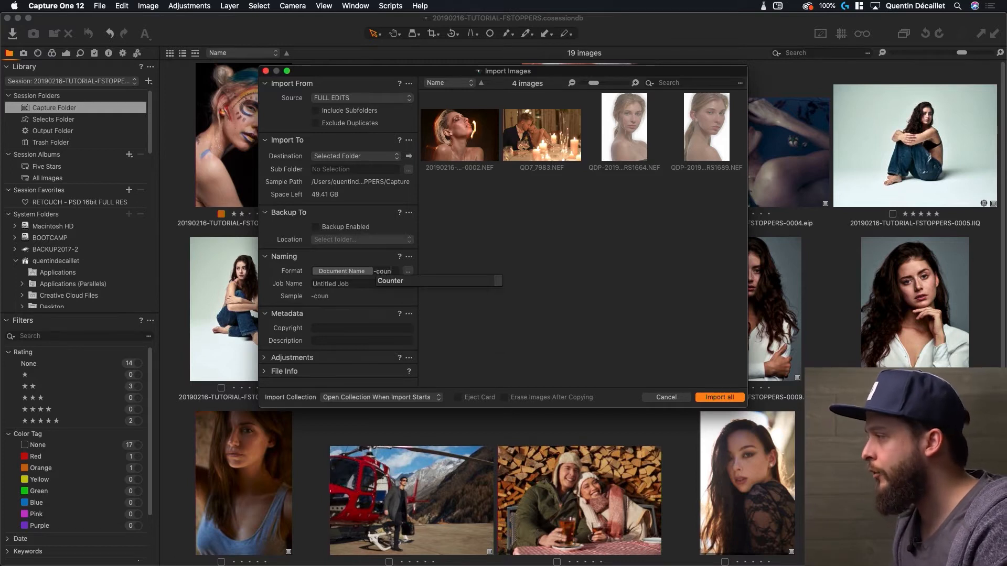
key("Down")
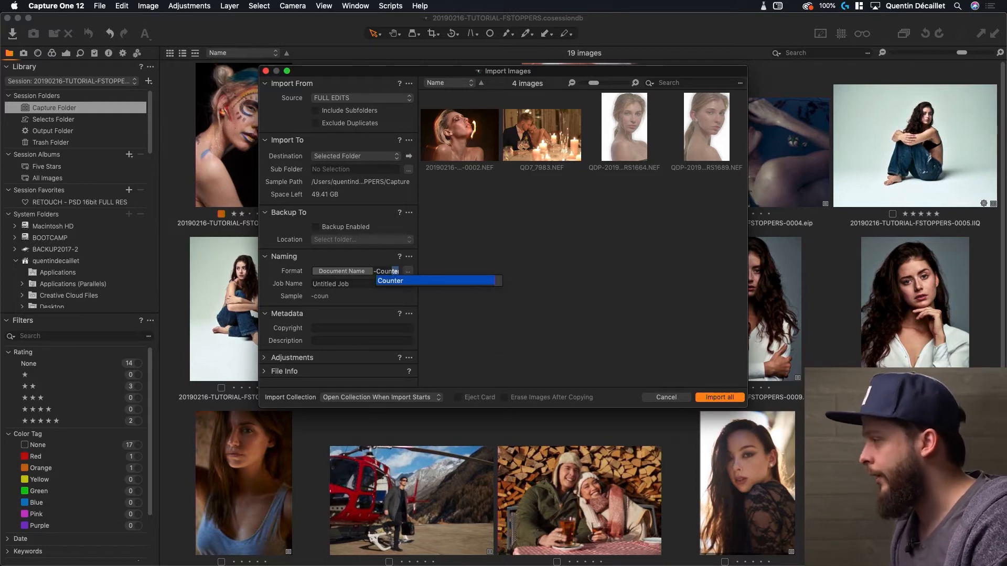
key("Return")
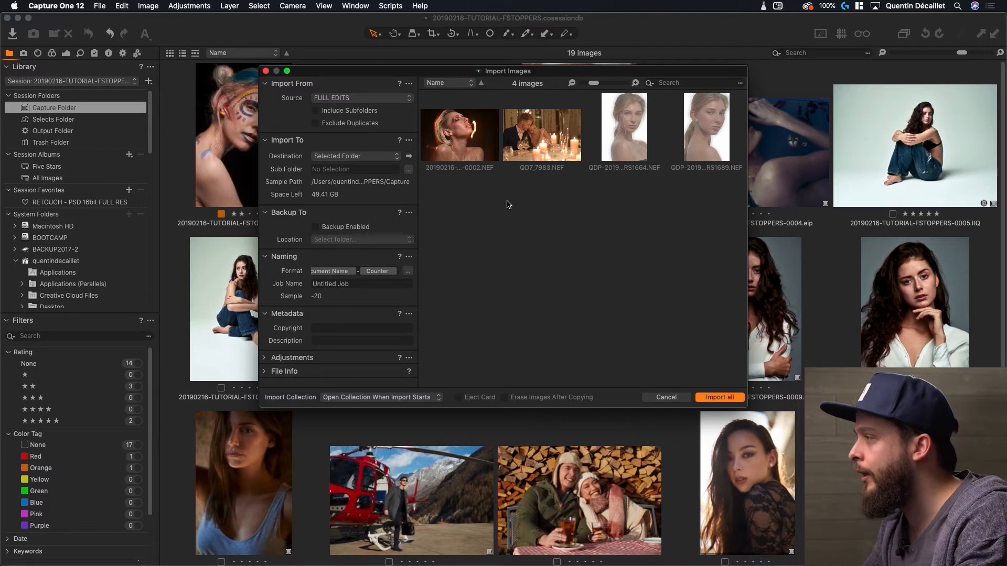
Preview the naming on the first image and replace the plain counter in the format with a 4 Digit Counter token.
left_click(474, 151)
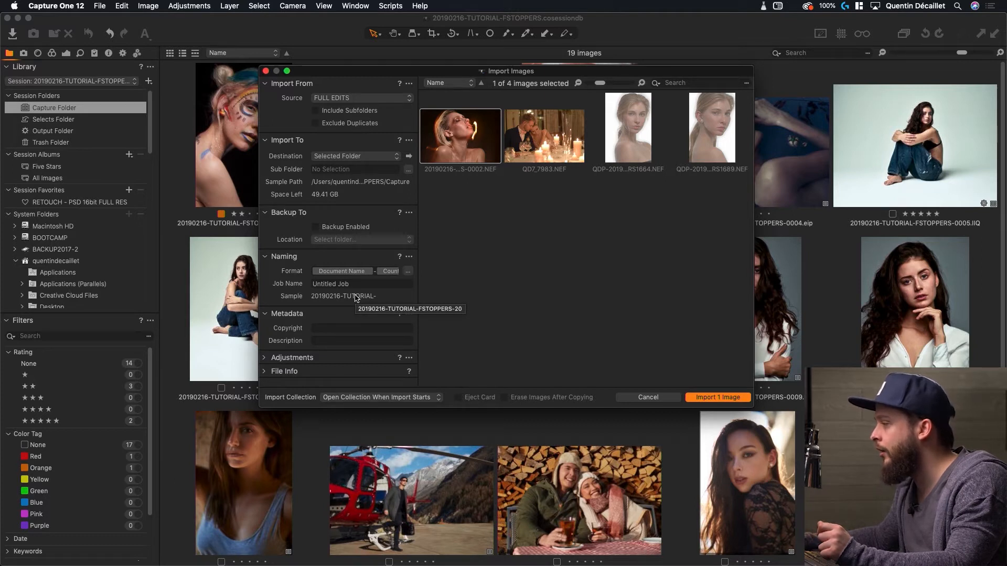
left_click(408, 273)
left_click(535, 100)
key("BackSpace")
left_click_drag(462, 158, 527, 103)
left_click(549, 103)
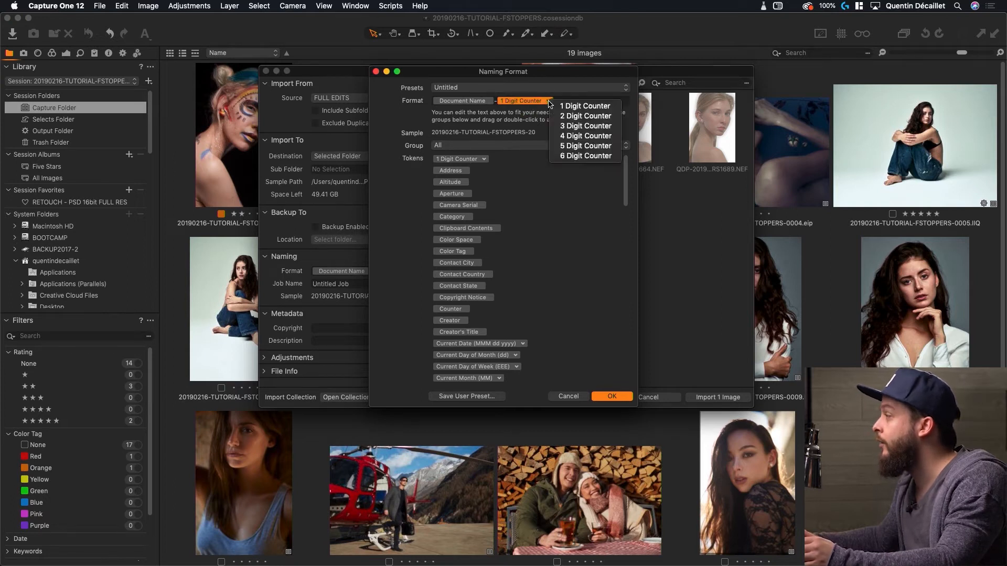
left_click(551, 140)
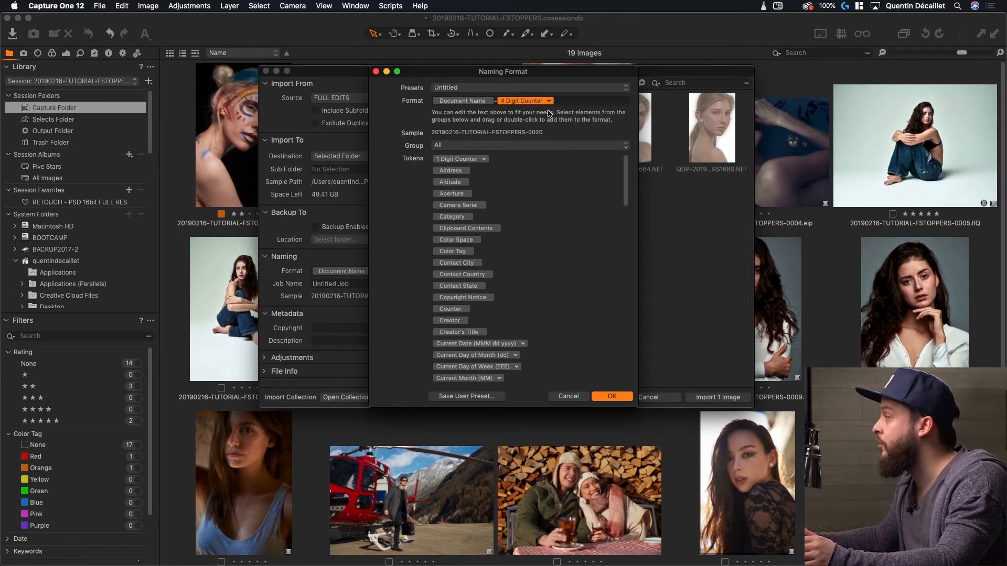
left_click(623, 397)
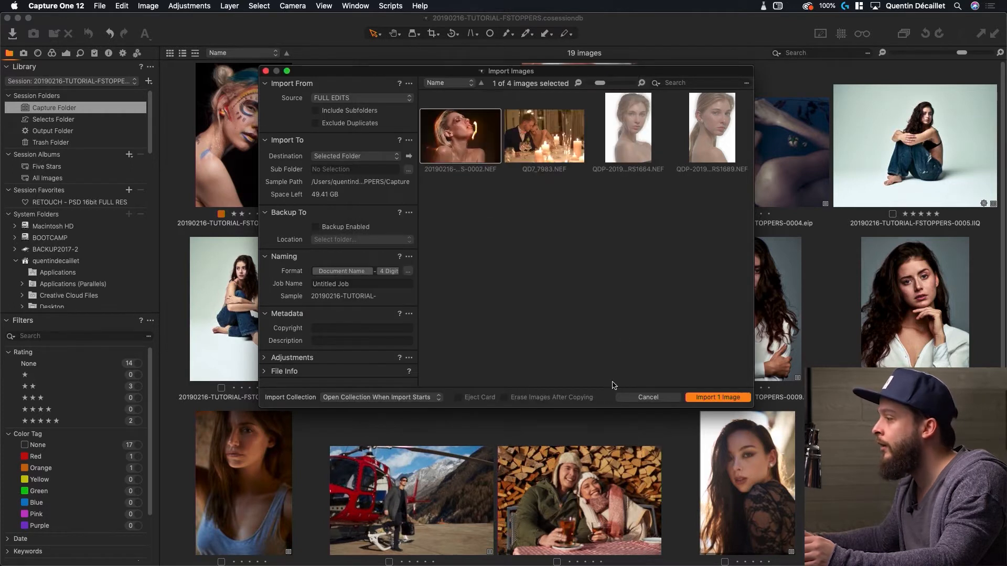
Enter the photographer's name as the copyright metadata and leave the description empty.
left_click(332, 328)
type("Quentin Décaillet")
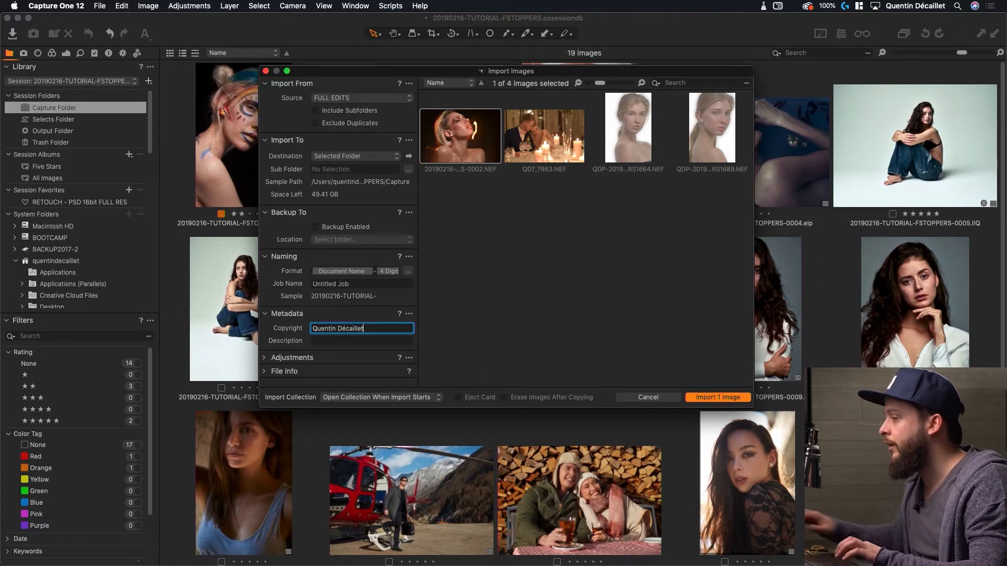
key("Tab")
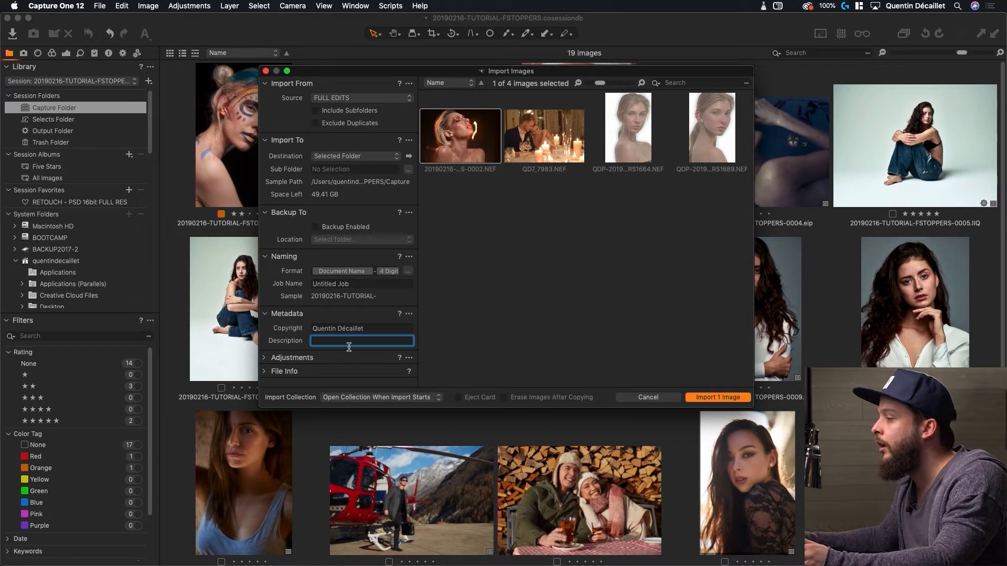
Reveal the import adjustment options, deselect the single image and import all images from the source folder.
left_click(275, 358)
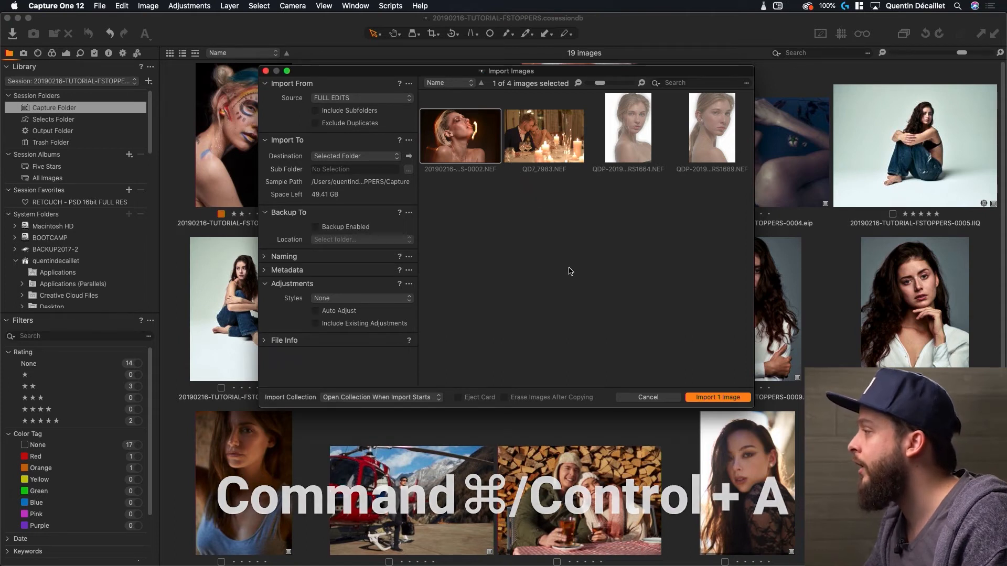
left_click(593, 245)
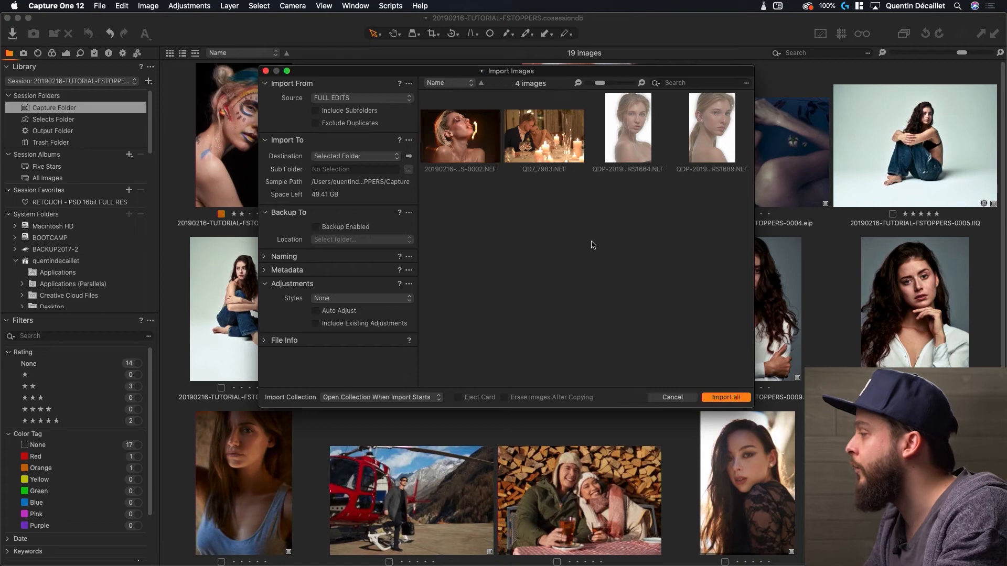
left_click(733, 398)
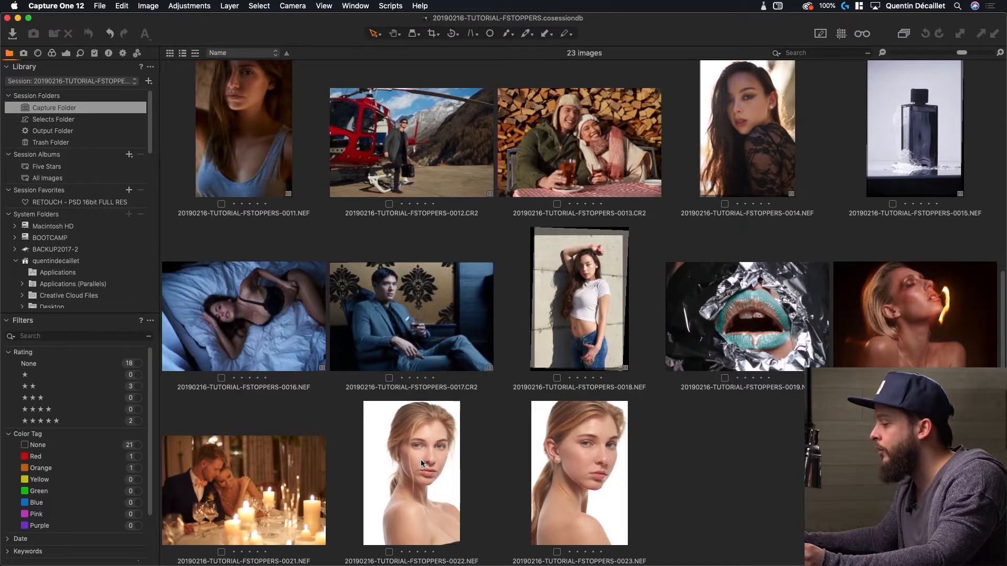
Open the blonde portrait 20190216-TUTORIAL-FSTOPPERS-0022.NEF in the viewer and show the browser beside it.
left_click(420, 460)
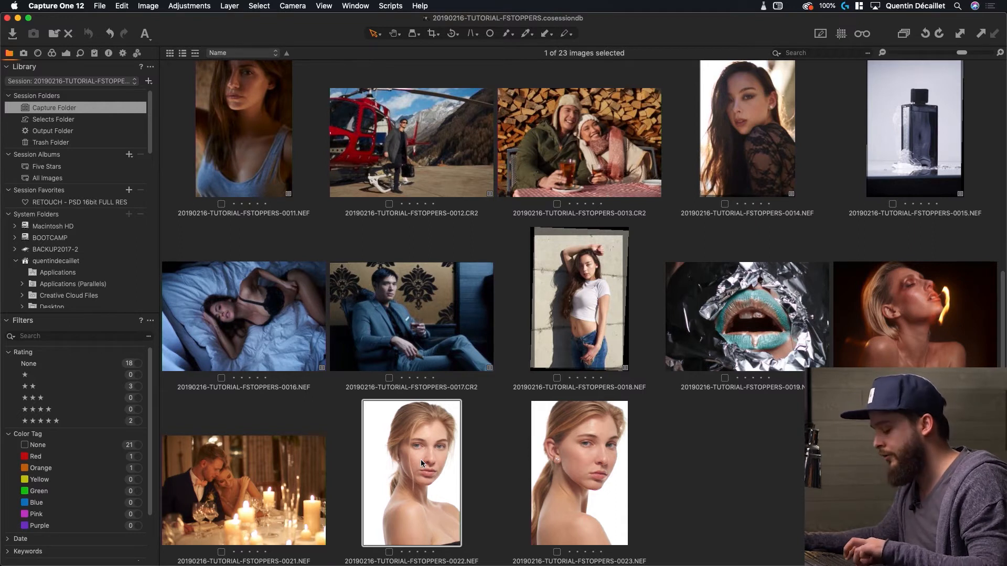
key("alt+super+v")
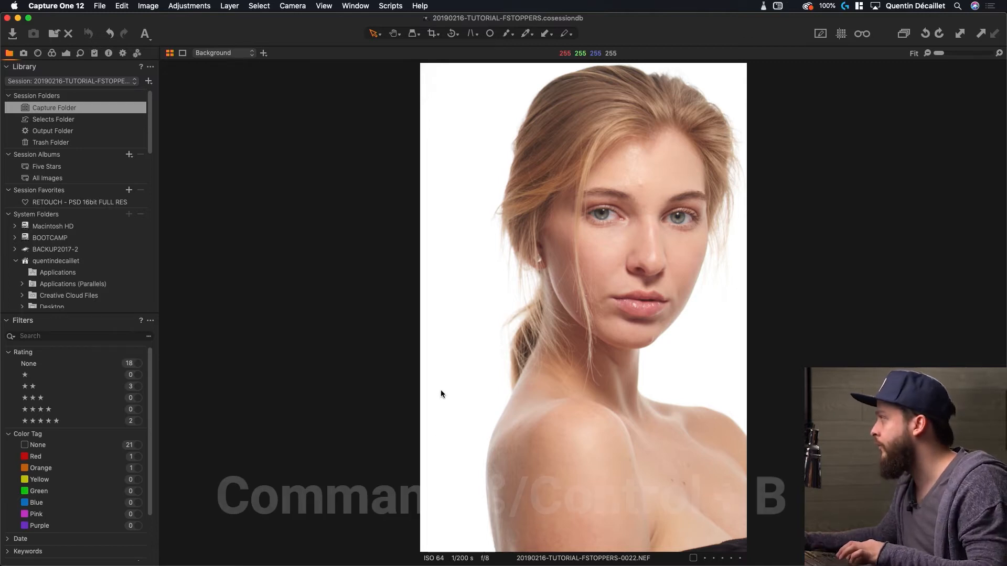
key("super+b")
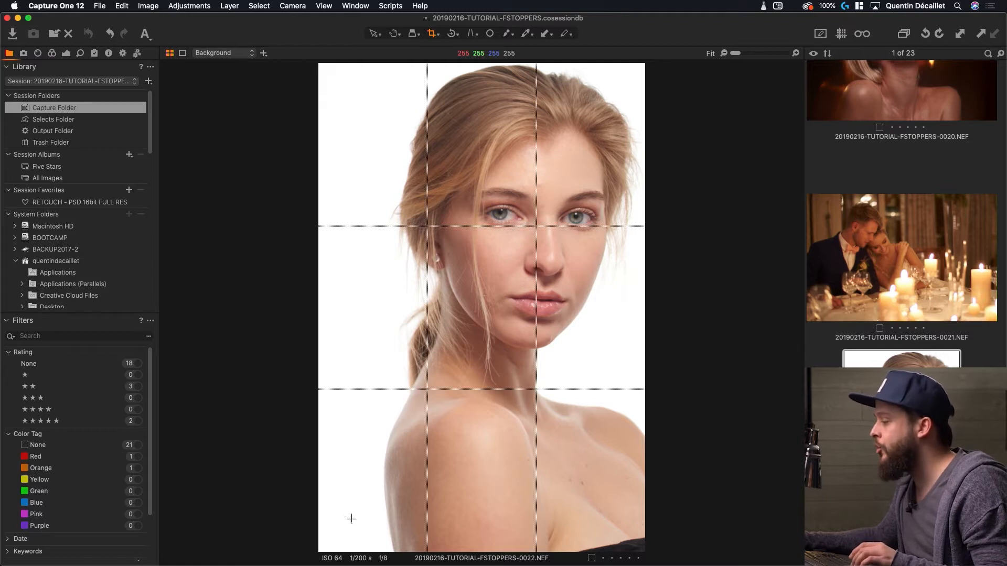
Crop the portrait to about 14.68 × 22.02 in, trimming its left side and lower edge, and apply the crop.
left_click_drag(351, 518, 779, 71)
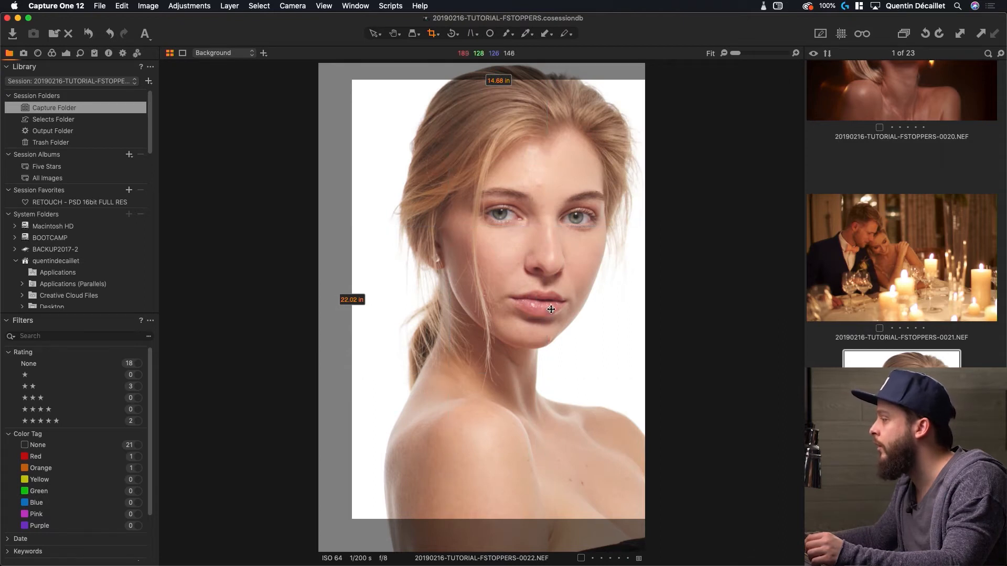
left_click_drag(508, 340, 516, 334)
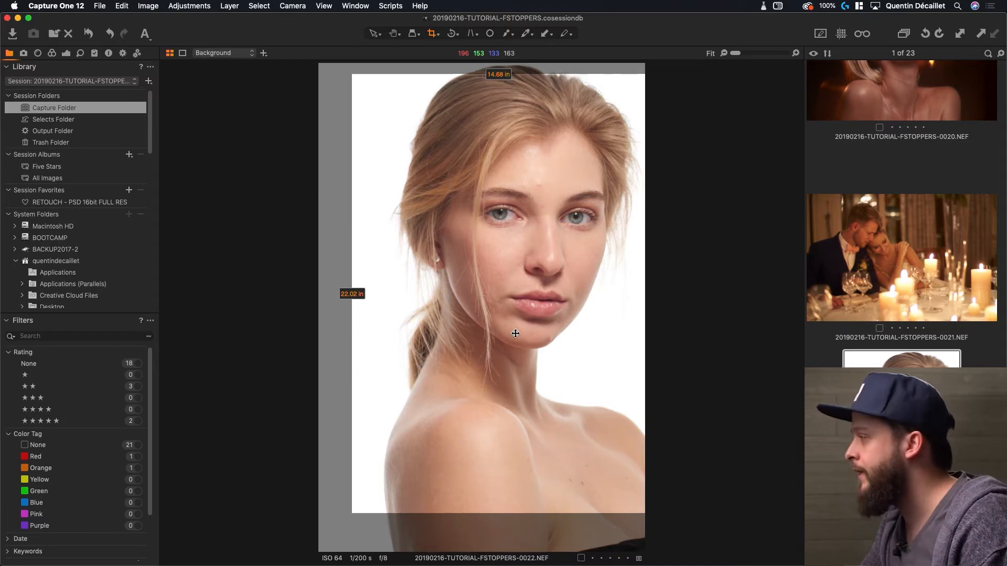
key("v")
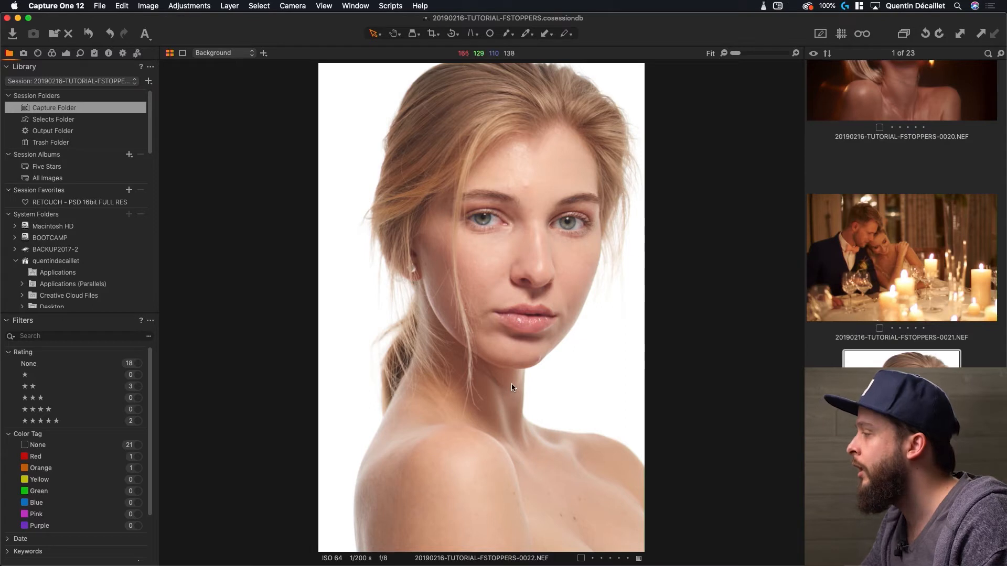
Tighten the portrait's crop to about 13.32 × 19.99 in around the face and shoulders, shift it slightly down and apply it.
key("c")
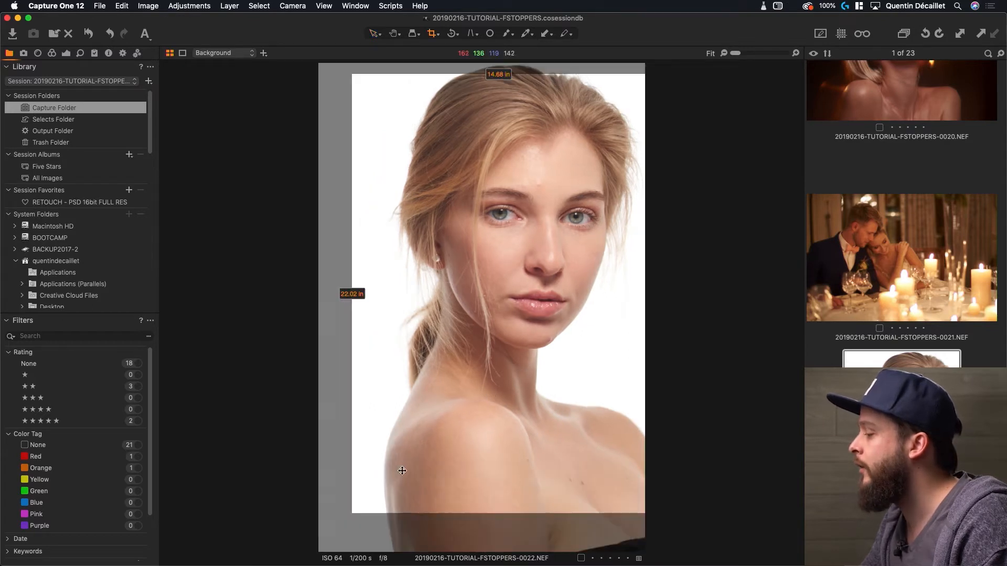
left_click_drag(354, 513, 379, 472)
left_click_drag(438, 437, 438, 444)
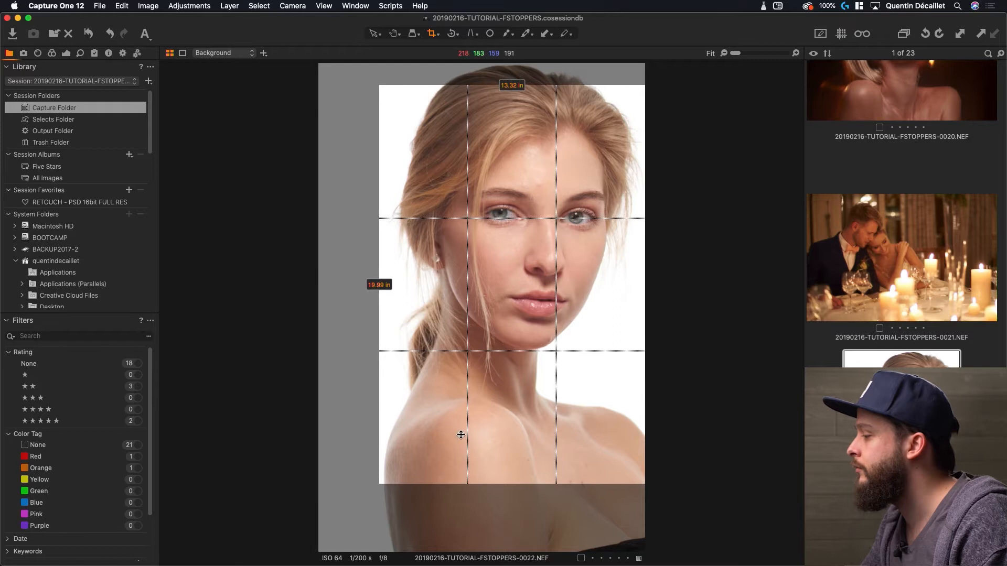
key("v")
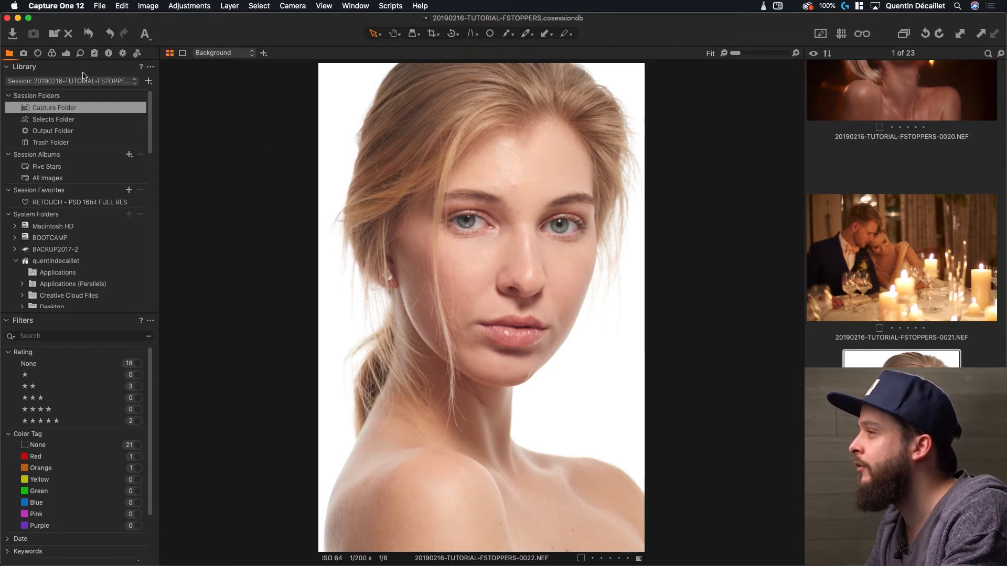
Set the portrait's contrast to 8, exposure to -0.14, saturation to -13 and High Dynamic Range highlight to 8.
left_click(66, 53)
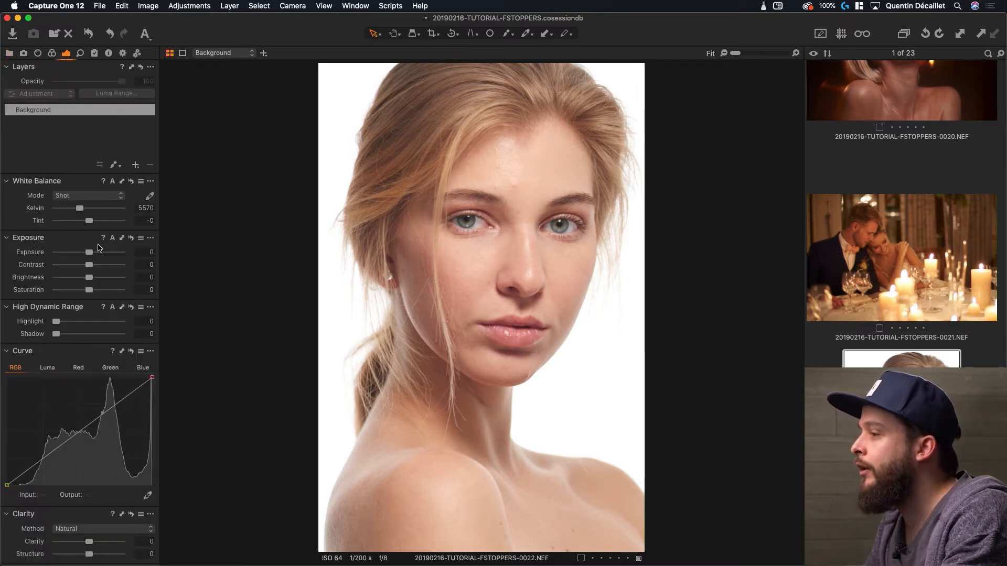
left_click_drag(88, 266, 93, 268)
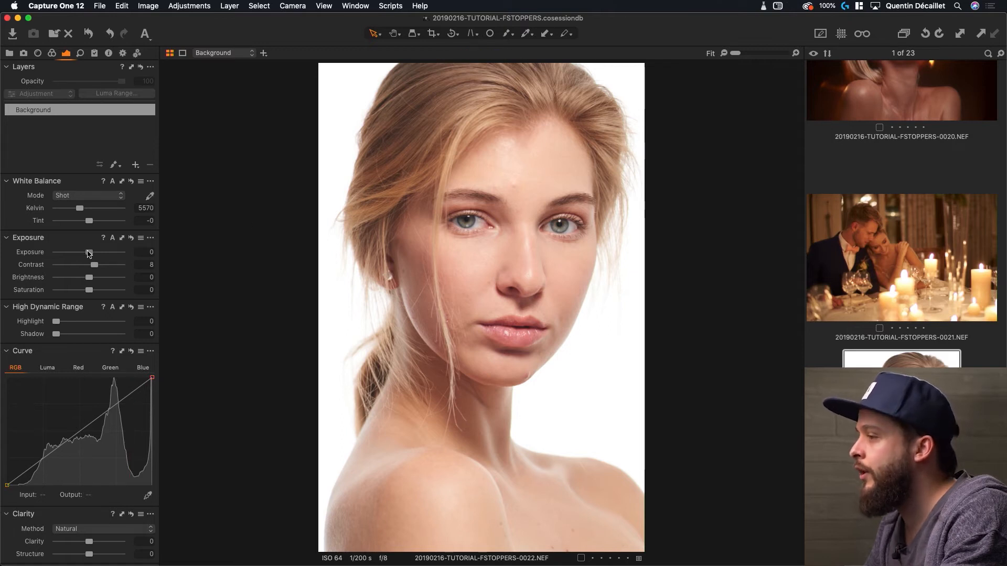
left_click_drag(88, 254, 87, 254)
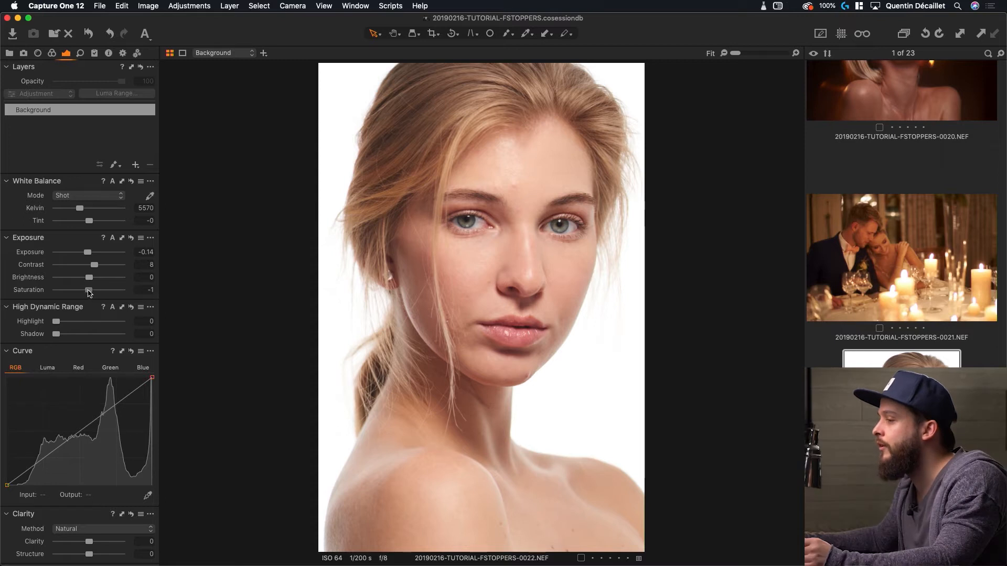
left_click_drag(87, 293, 86, 292)
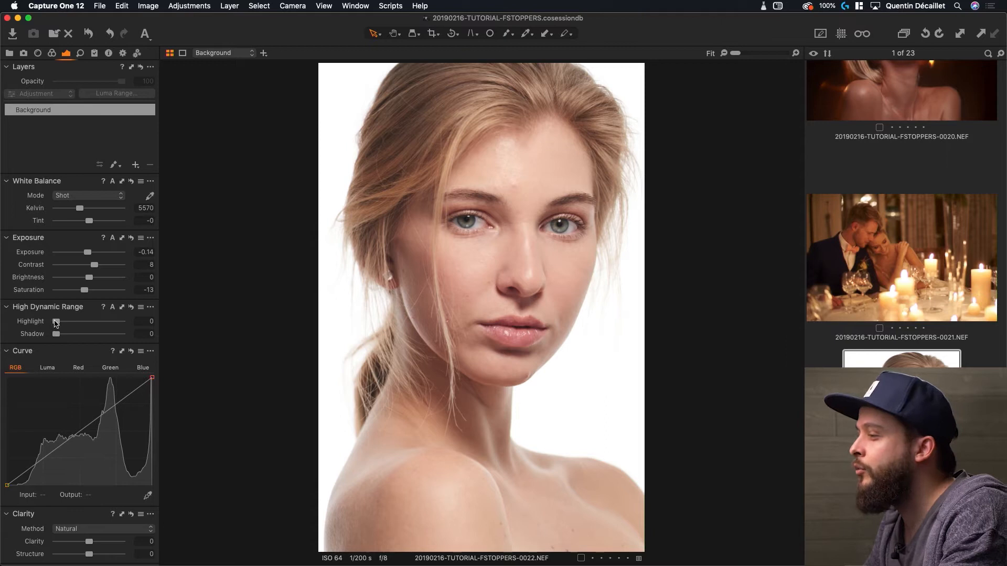
left_click_drag(56, 322, 67, 325)
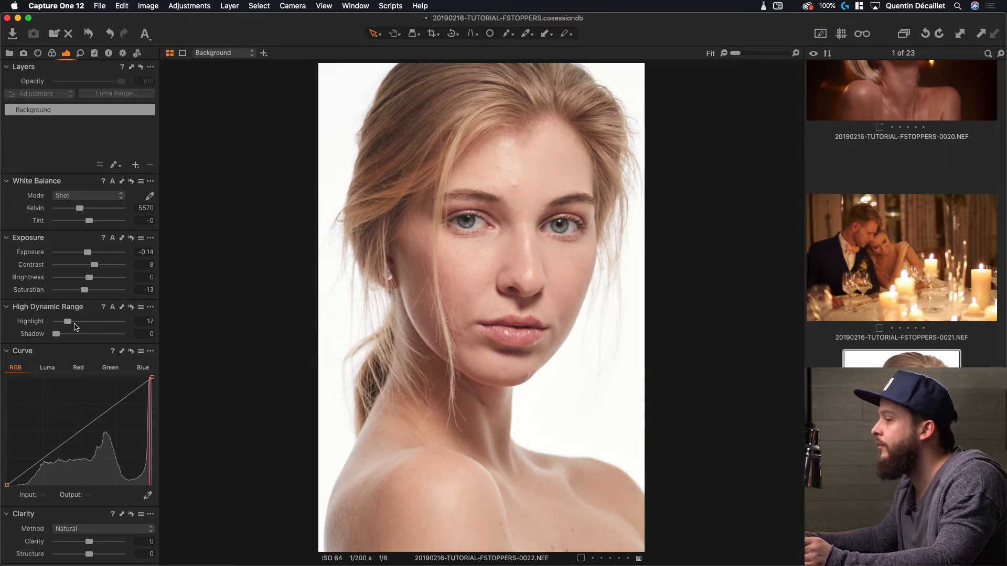
left_click_drag(68, 321, 62, 322)
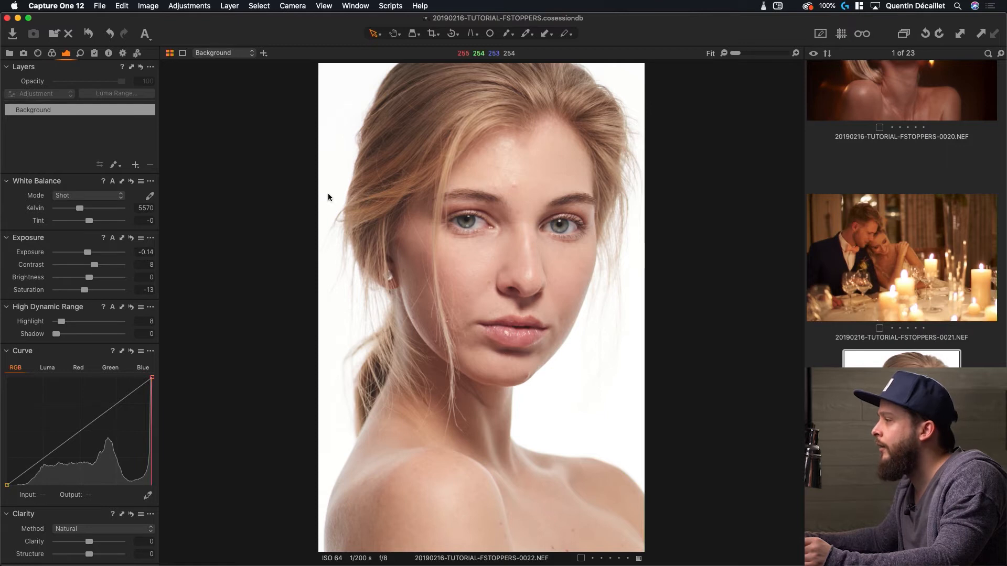
Compare the portrait with and without the High Dynamic Range adjustment, and set its highlight to 5.
left_click(132, 308)
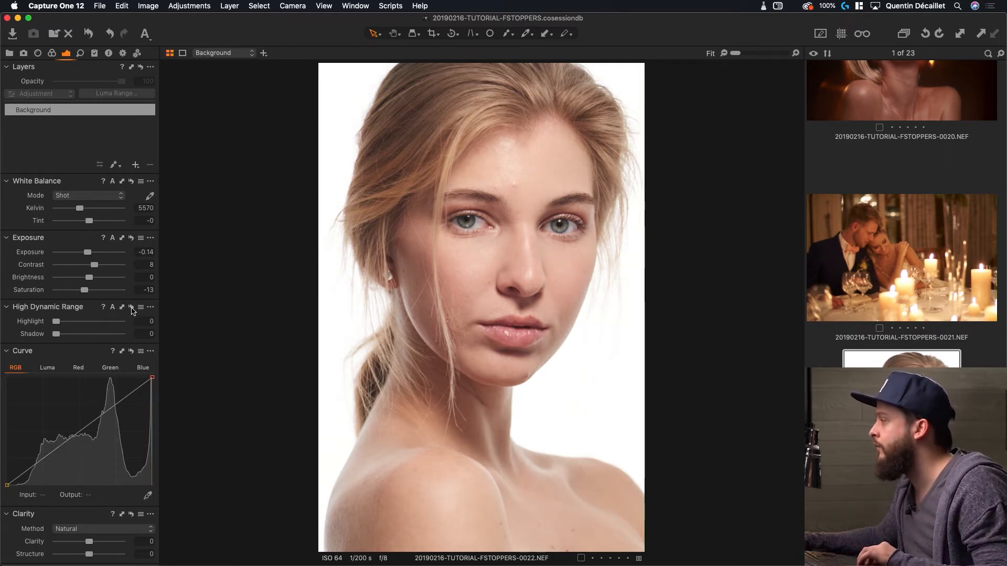
left_click(132, 308, "alt")
left_click(132, 309, "alt")
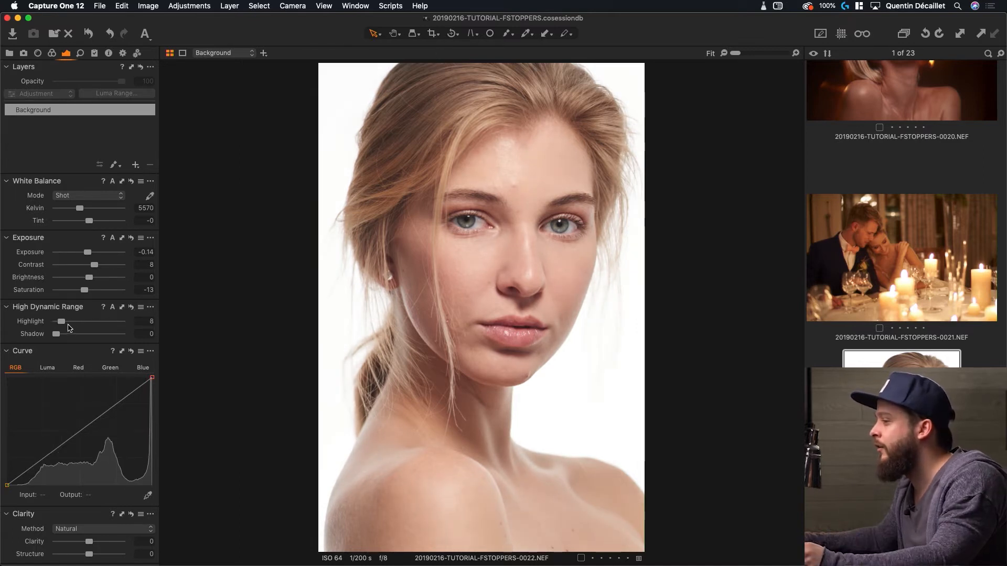
left_click_drag(62, 322, 60, 324)
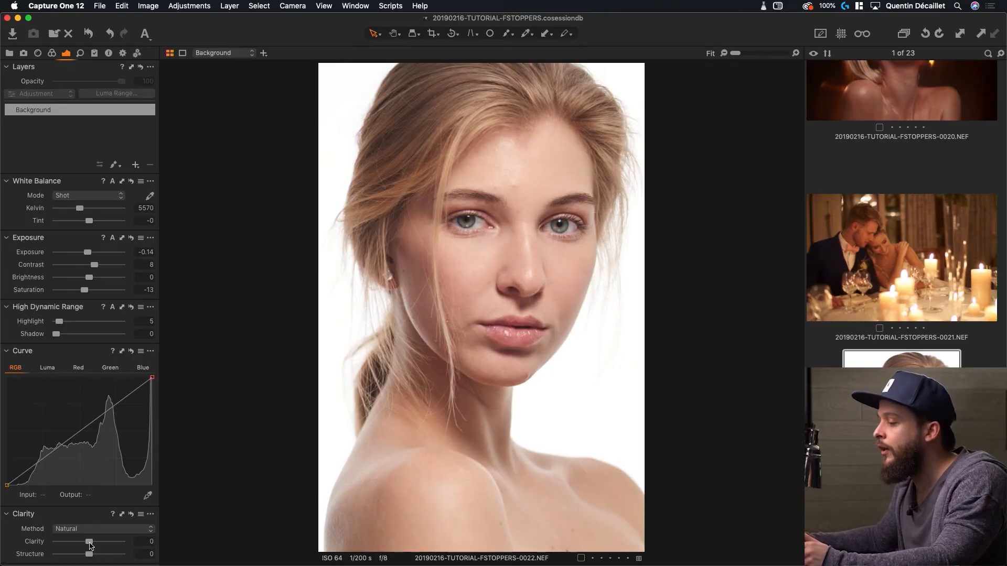
Set the clarity to 7 with the Natural method and compare the portrait with and without it.
left_click_drag(91, 541, 90, 543)
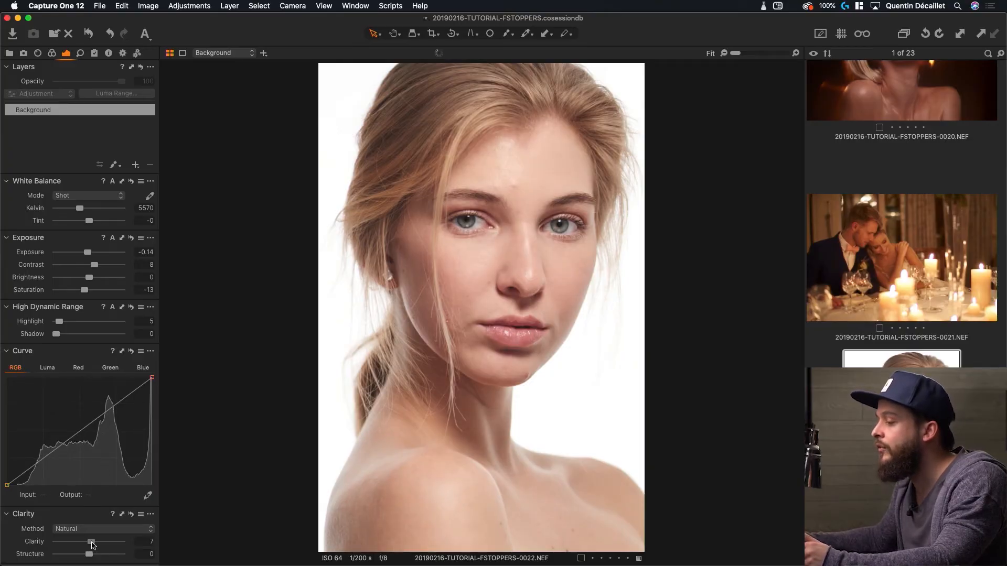
left_click(132, 515)
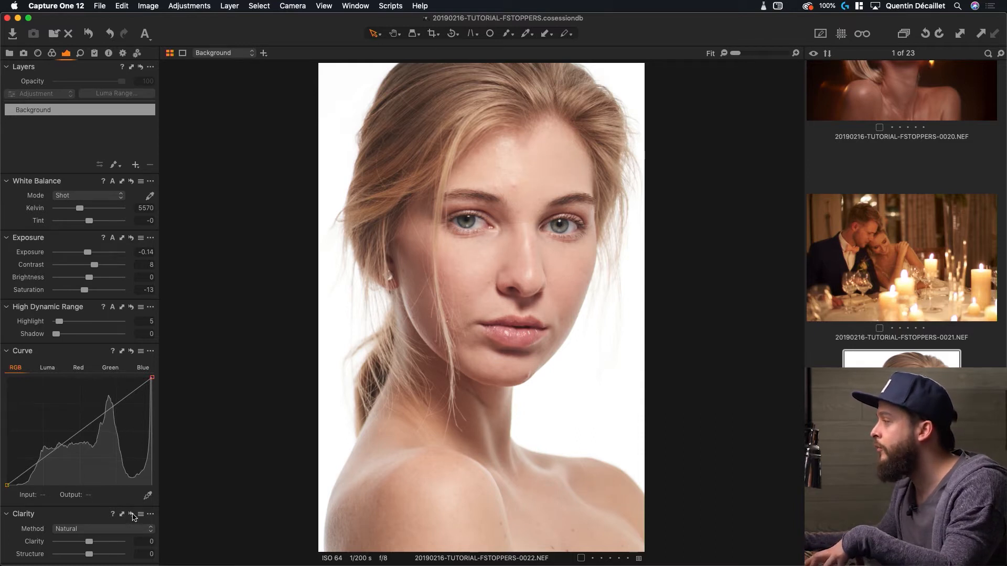
left_click(132, 515)
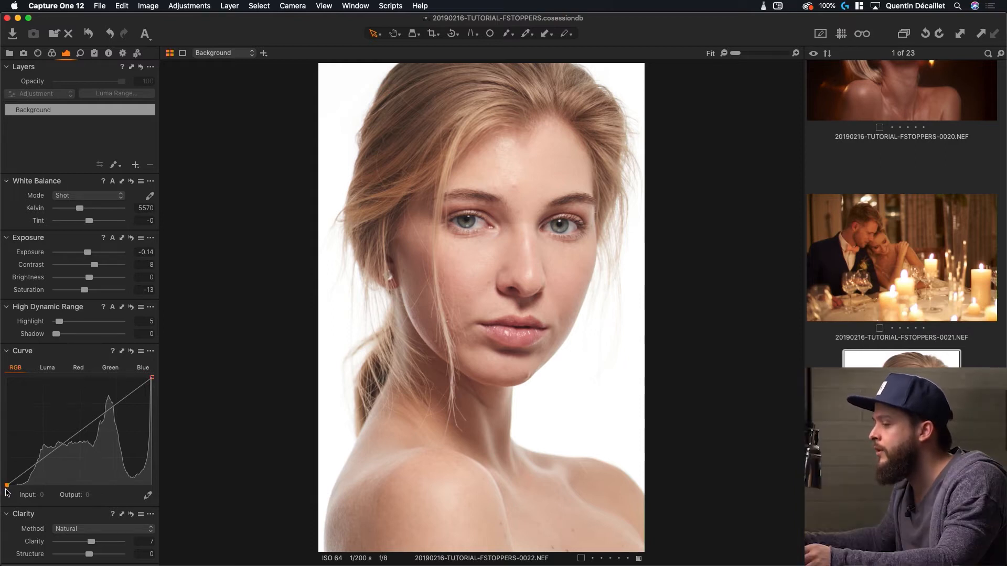
Move the RGB curve's black point slightly inward and set the saturation to -20.
left_click_drag(8, 491, 13, 494)
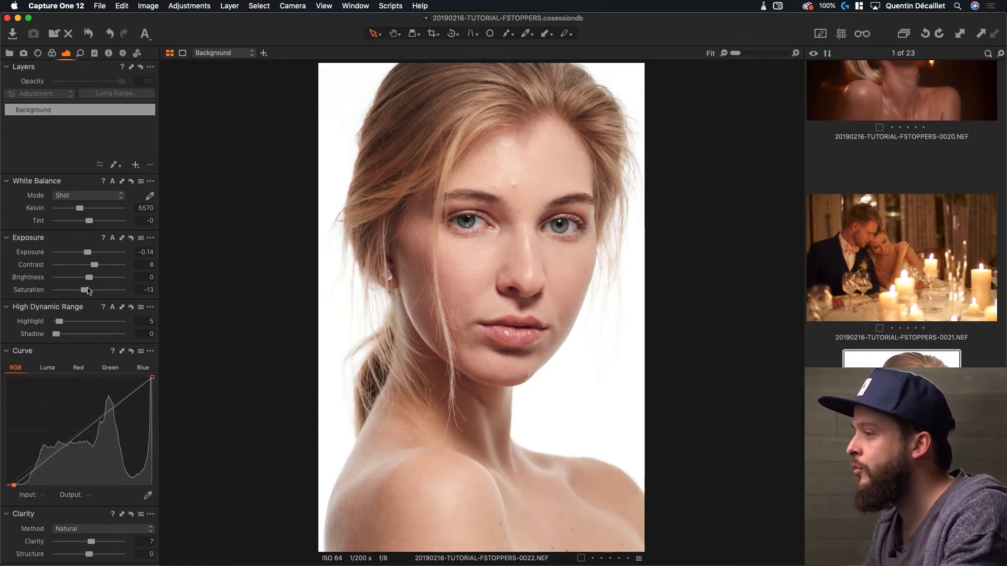
left_click_drag(84, 292, 84, 292)
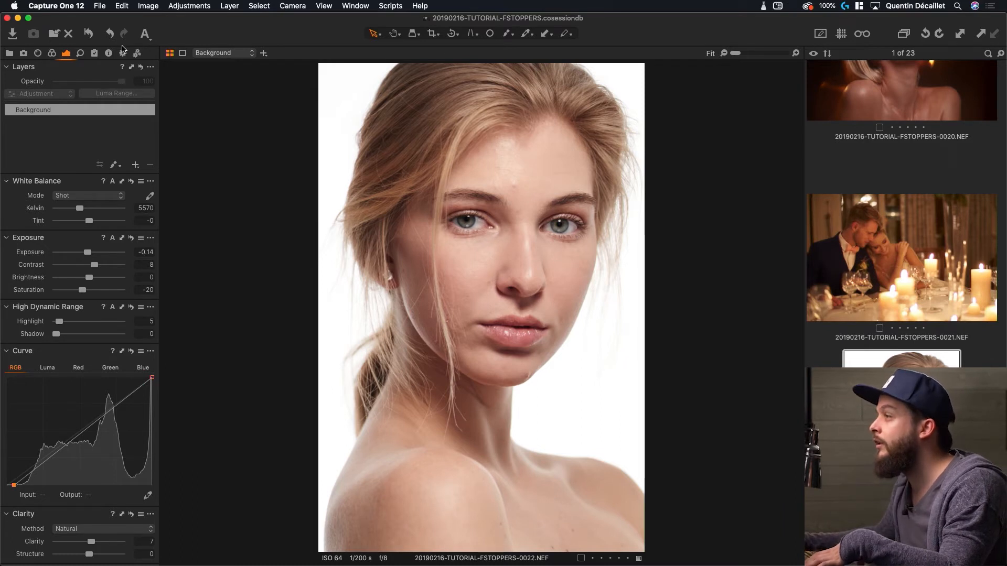
Compare the edited portrait with its unadjusted version by temporarily resetting all adjustments, and restore the edits.
left_click(90, 34)
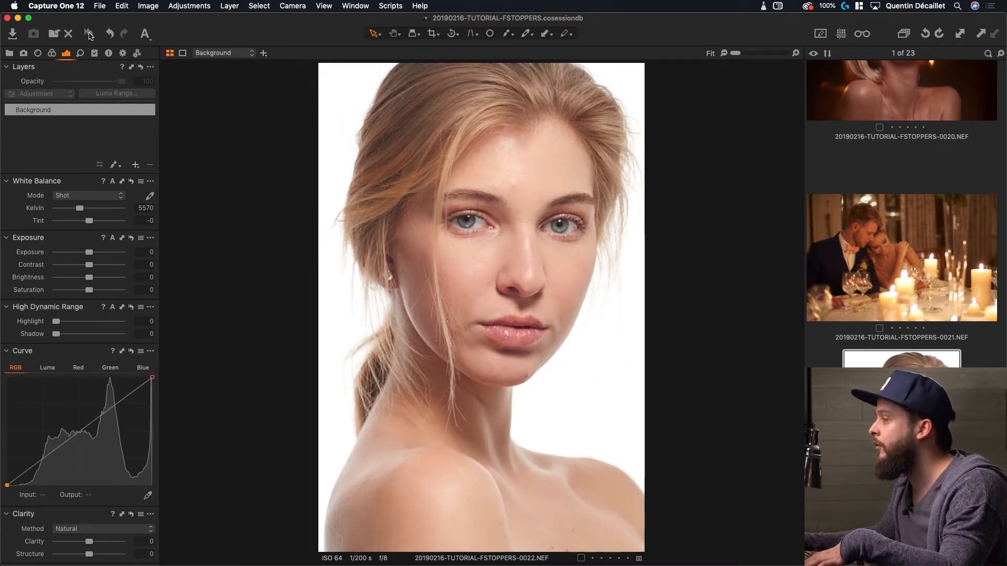
left_click(90, 34)
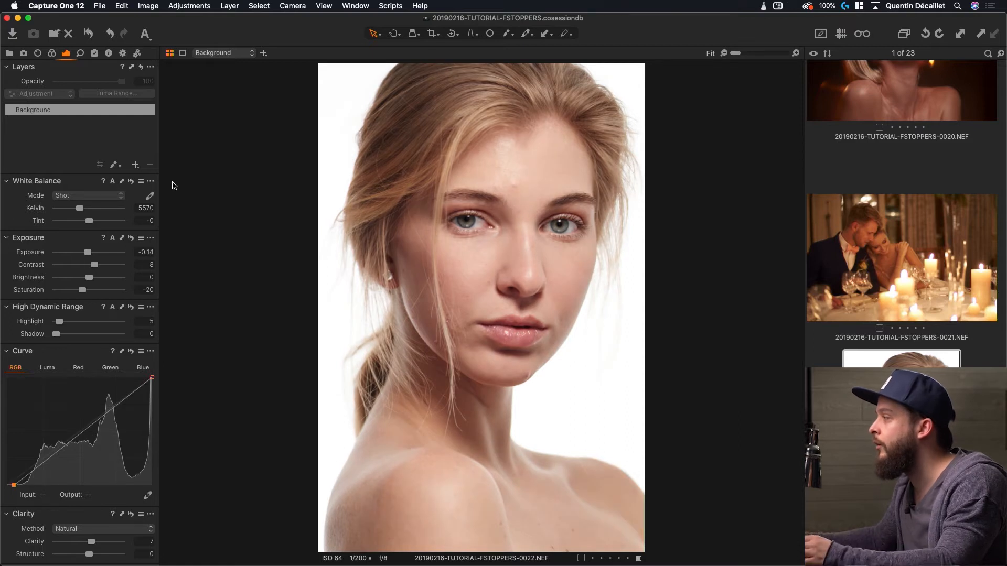
left_click(90, 33)
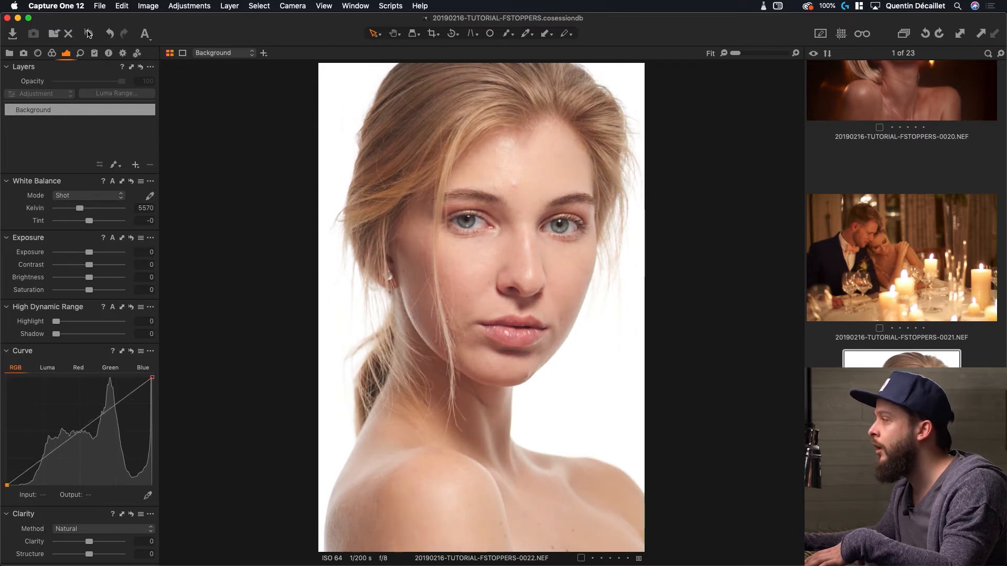
key("super+z")
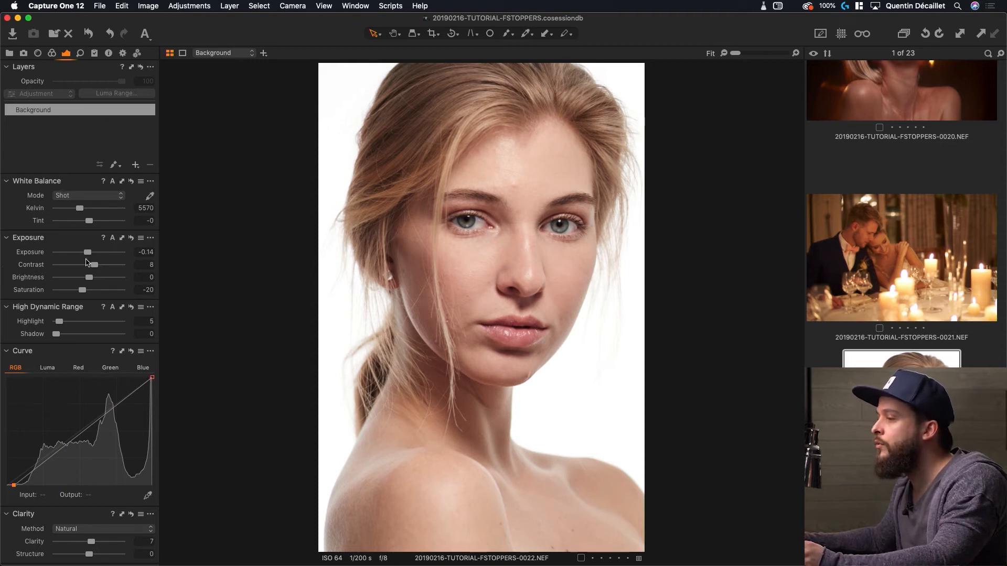
Sample the forehead's skin tone in the Color Editor, showing the selected color range, and create a masked layer from it.
left_click(52, 53)
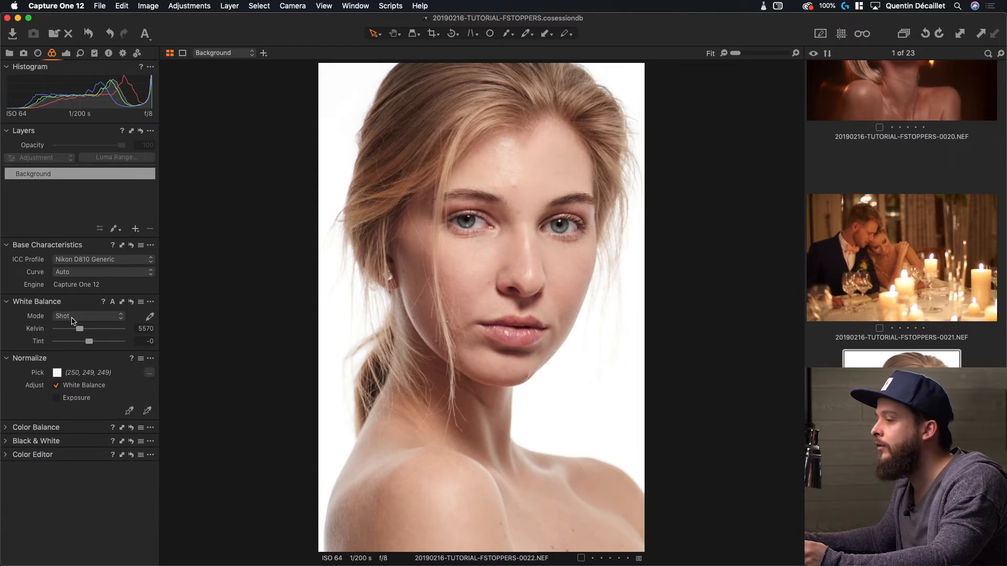
left_click(9, 457)
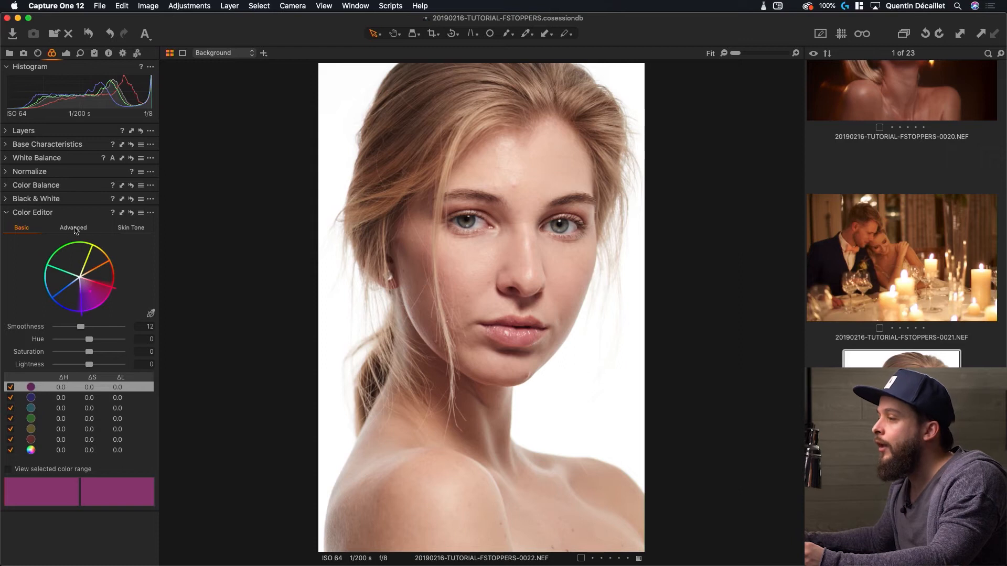
left_click(135, 228)
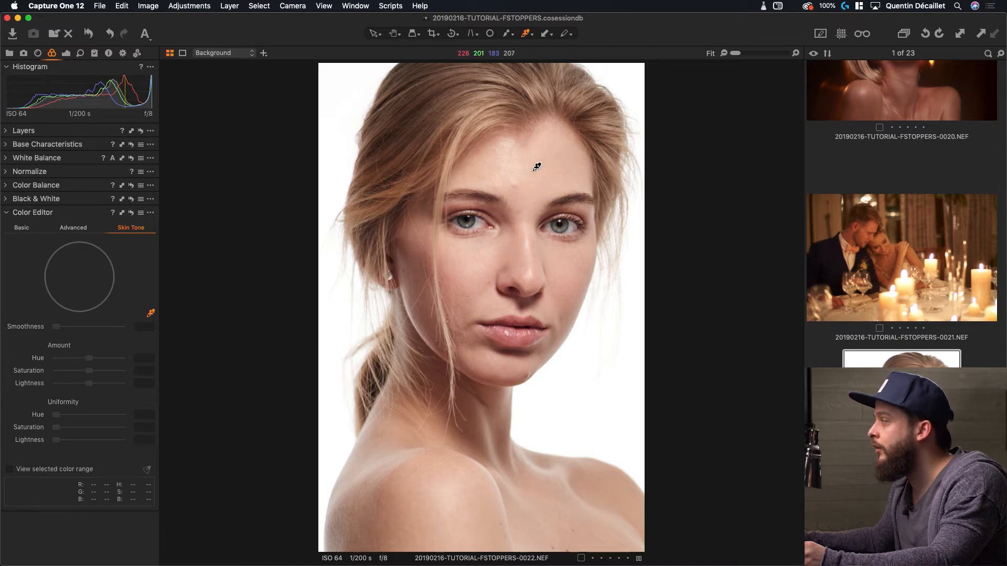
left_click(537, 167)
left_click(43, 473)
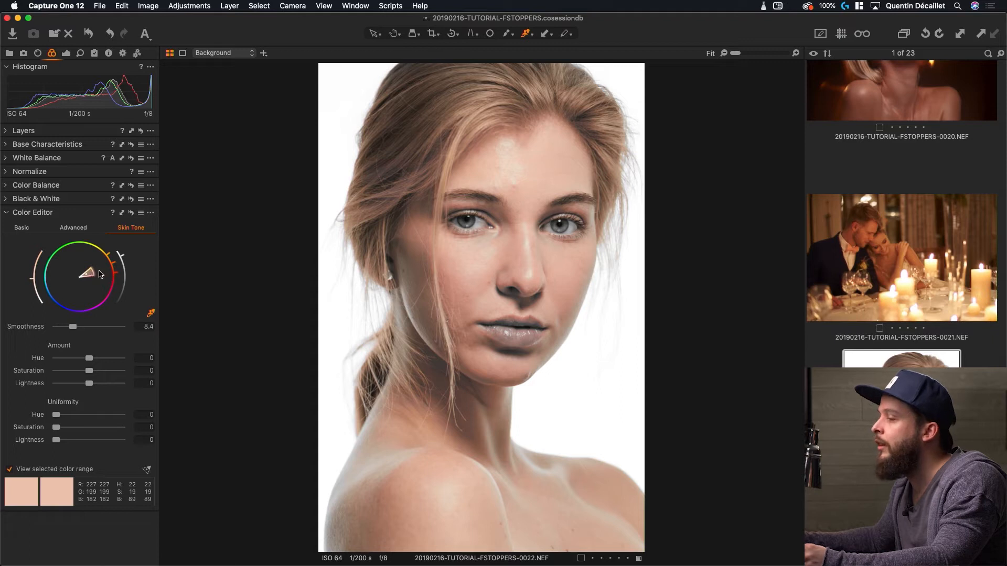
left_click(151, 213)
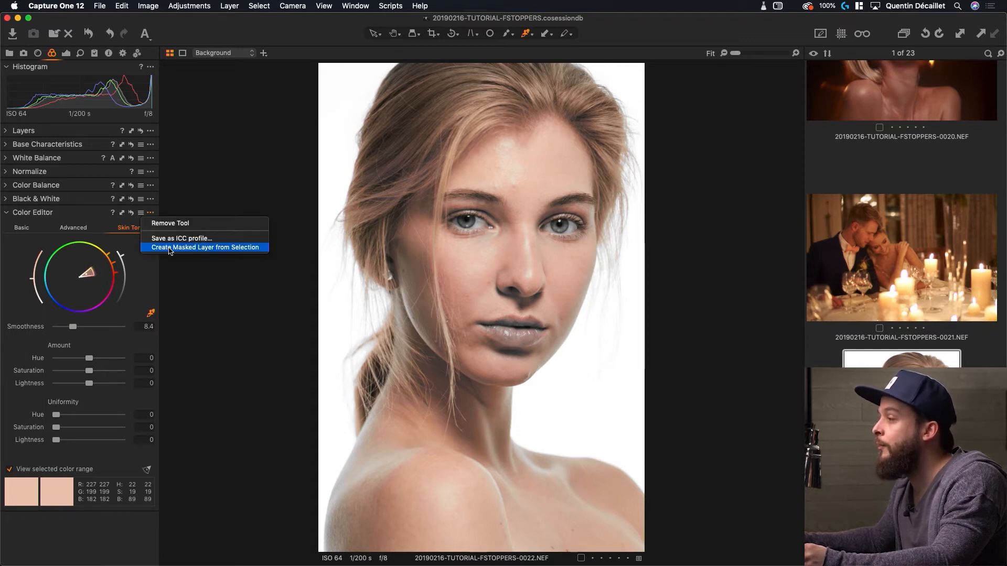
left_click(242, 249)
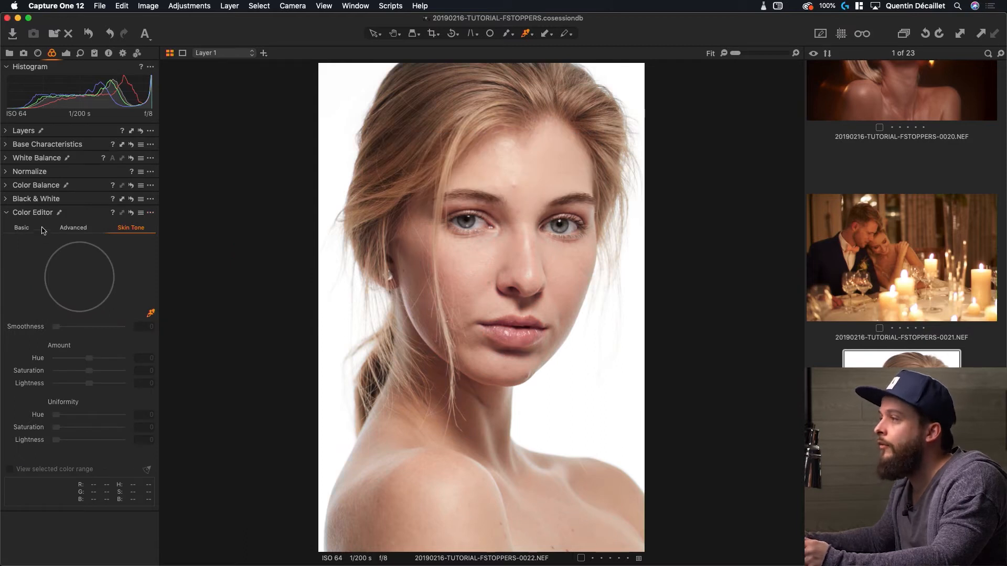
Rename the new masked layer SKIN TONE.
left_click(8, 131)
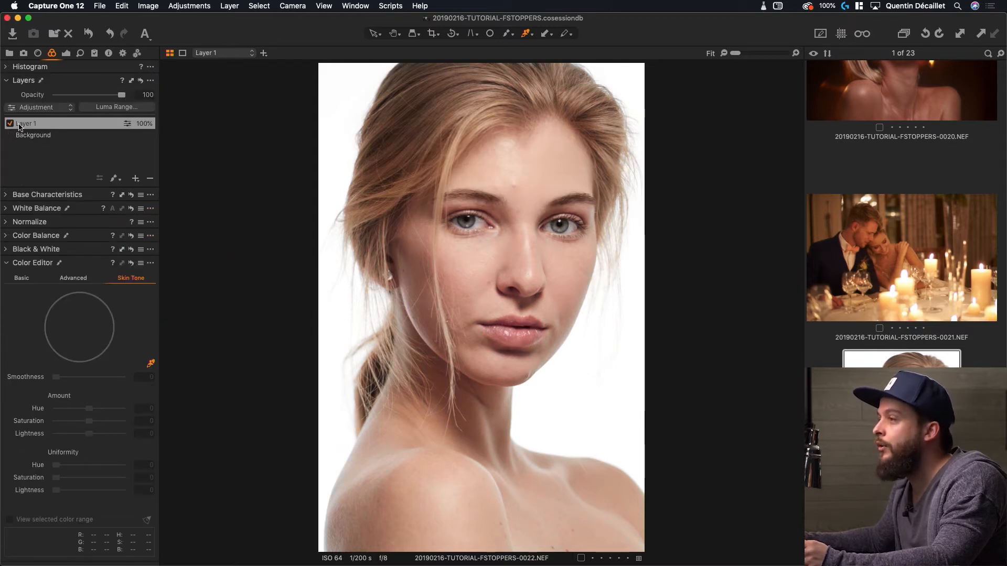
double_click(33, 125)
type("SKIN TONE$")
key("Return")
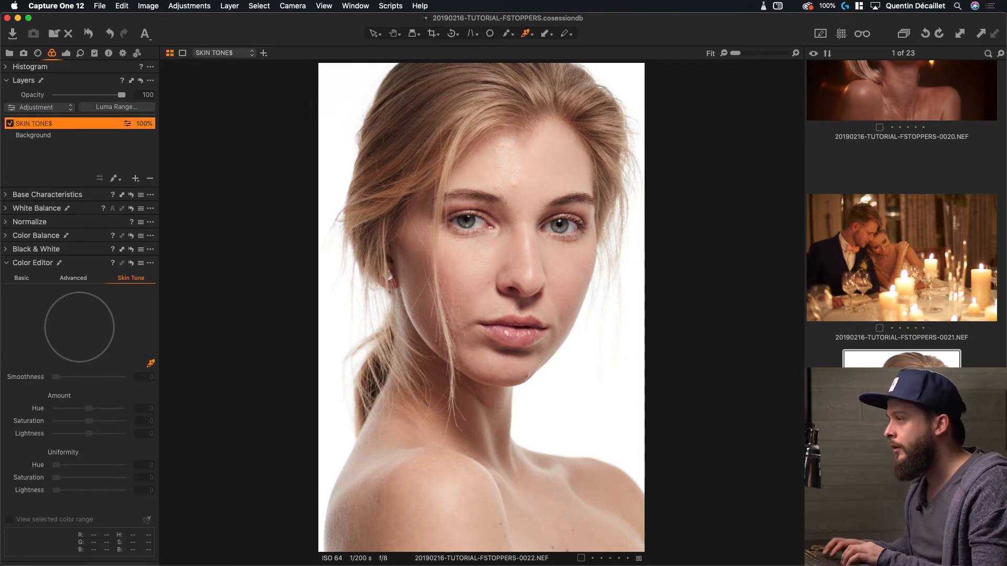
double_click(51, 126)
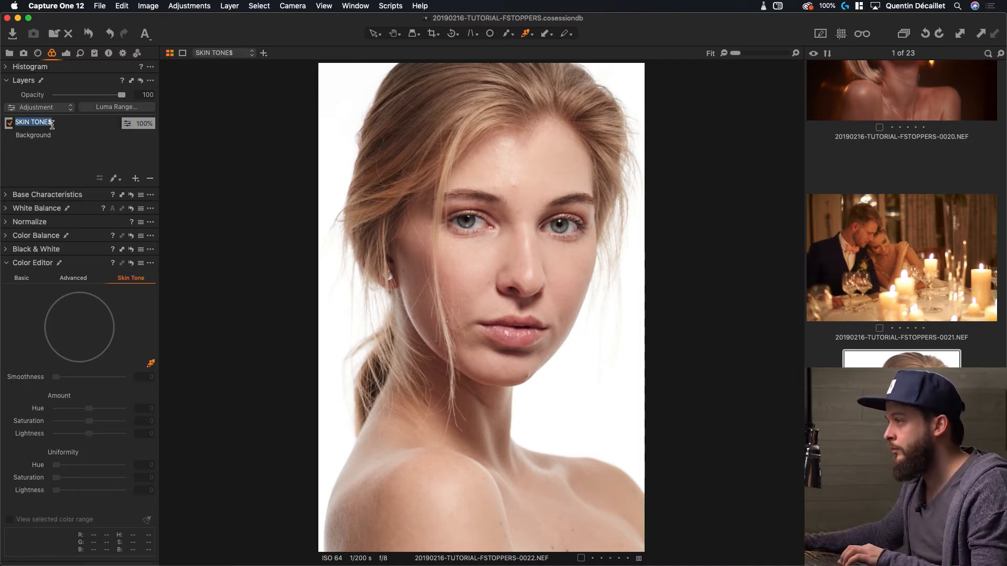
key("Right")
key("BackSpace")
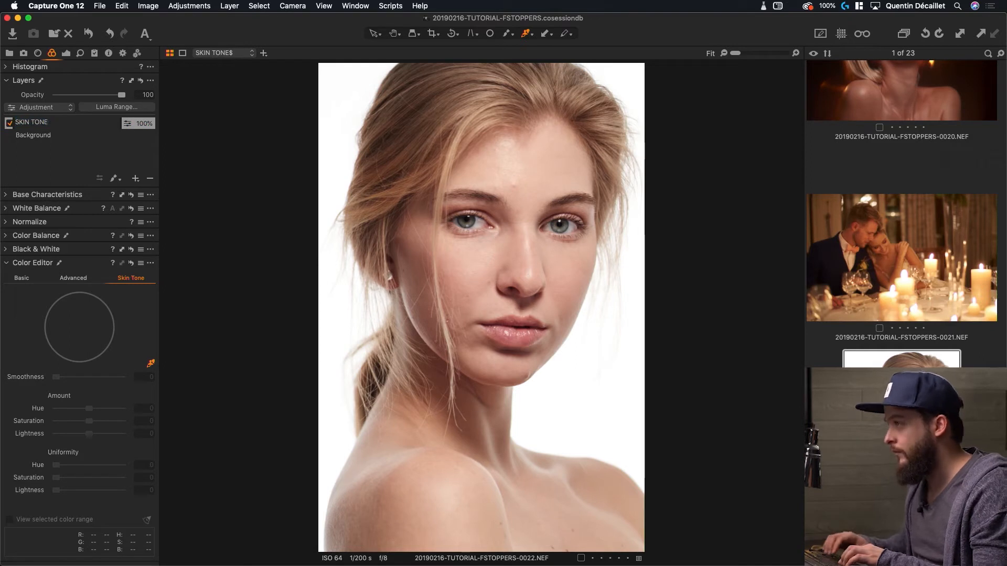
key("Return")
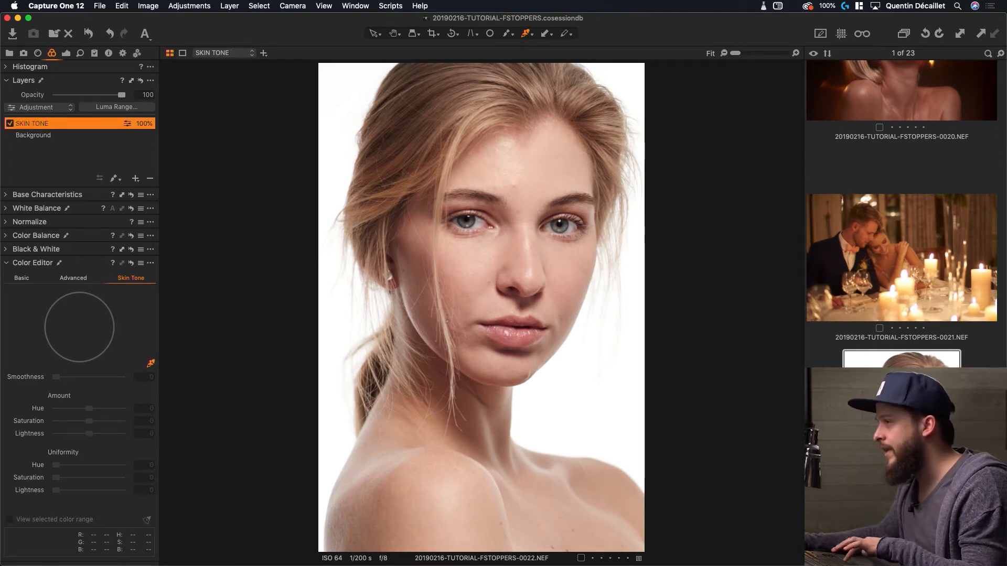
Show the SKIN TONE layer's mask and erase it from the hair and ponytail with a smaller eraser.
key("m")
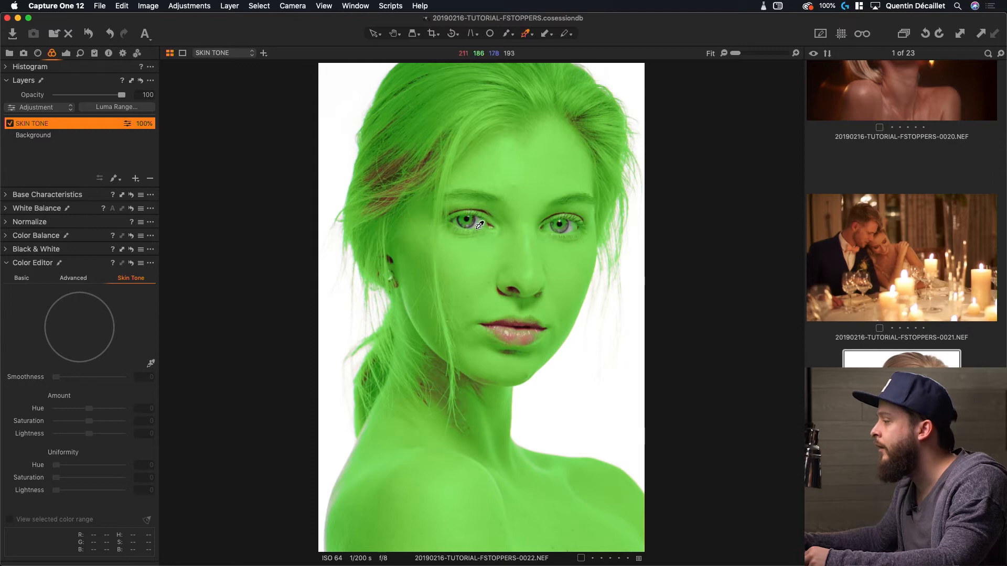
key("e")
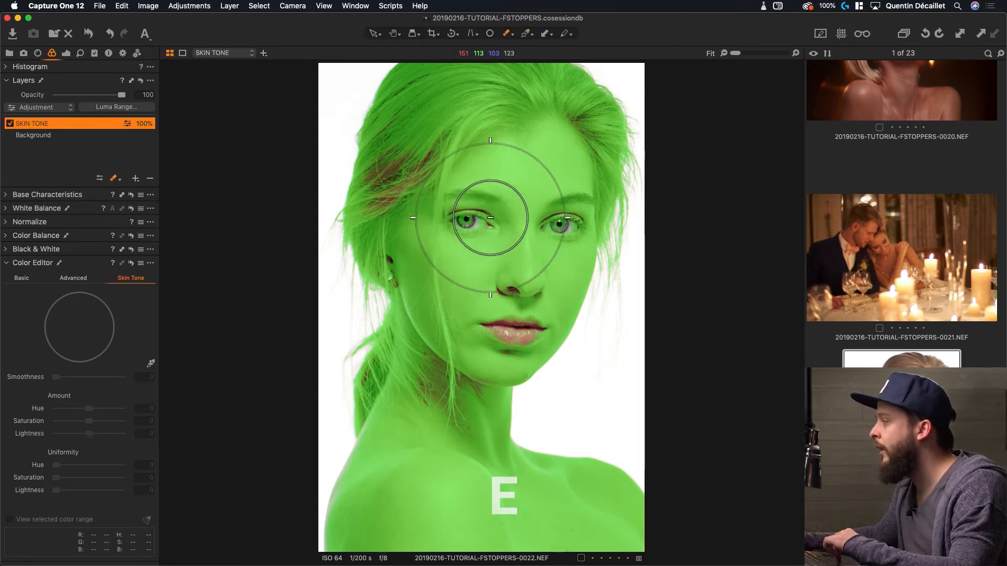
right_click(504, 231)
mouse_move(498, 231)
left_mouse_down()
mouse_move(480, 245)
mouse_move(513, 244)
left_mouse_up()
left_click(494, 245)
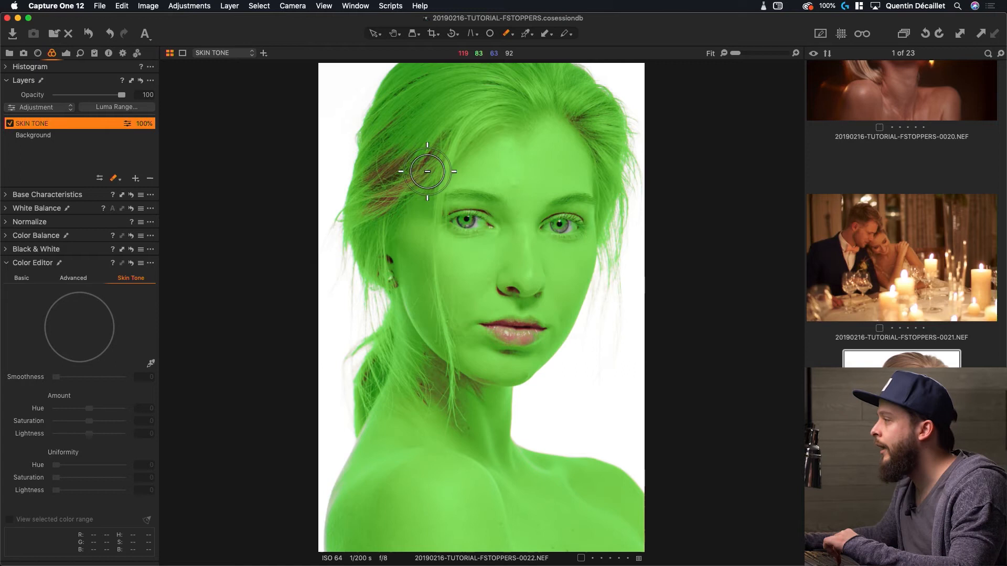
mouse_move(426, 95)
left_mouse_down()
mouse_move(383, 169)
mouse_move(406, 128)
mouse_move(410, 106)
mouse_move(381, 100)
mouse_move(380, 109)
mouse_move(405, 57)
mouse_move(485, 60)
mouse_move(427, 121)
left_mouse_up()
mouse_move(348, 204)
left_mouse_down()
mouse_move(355, 269)
mouse_move(384, 194)
mouse_move(516, 78)
mouse_move(499, 70)
mouse_move(402, 131)
mouse_move(400, 139)
mouse_move(522, 63)
mouse_move(519, 73)
mouse_move(547, 73)
mouse_move(503, 95)
mouse_move(530, 88)
mouse_move(517, 102)
mouse_move(546, 85)
mouse_move(557, 99)
mouse_move(570, 68)
mouse_move(597, 101)
mouse_move(604, 138)
mouse_move(594, 90)
mouse_move(606, 140)
mouse_move(619, 149)
mouse_move(619, 87)
mouse_move(620, 107)
mouse_move(575, 89)
mouse_move(613, 144)
mouse_move(622, 235)
mouse_move(620, 156)
mouse_move(615, 319)
mouse_move(613, 114)
mouse_move(611, 127)
mouse_move(591, 110)
left_mouse_up()
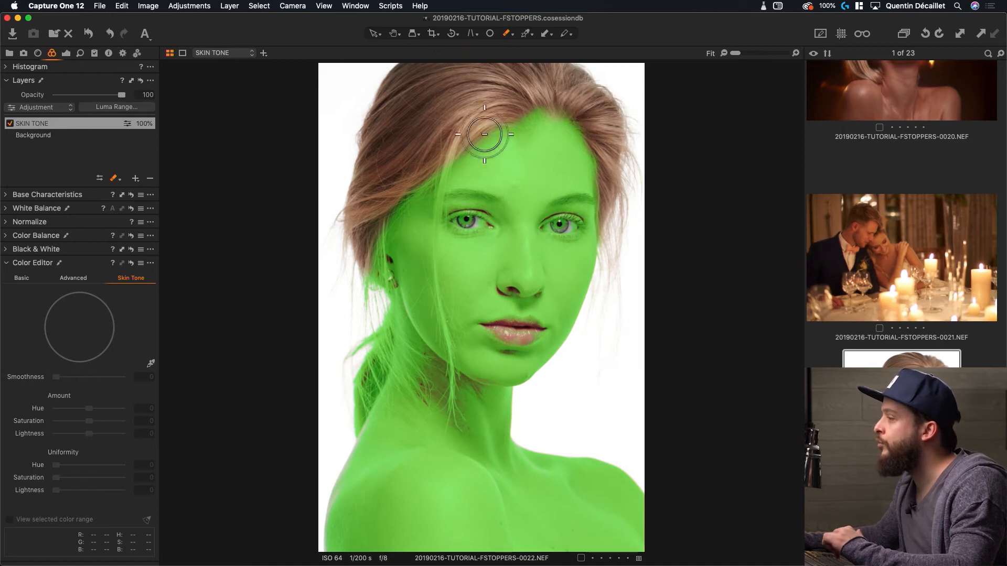
mouse_move(352, 371)
left_mouse_down()
mouse_move(361, 338)
mouse_move(342, 430)
mouse_move(374, 341)
mouse_move(353, 280)
mouse_move(351, 401)
mouse_move(364, 349)
left_mouse_up()
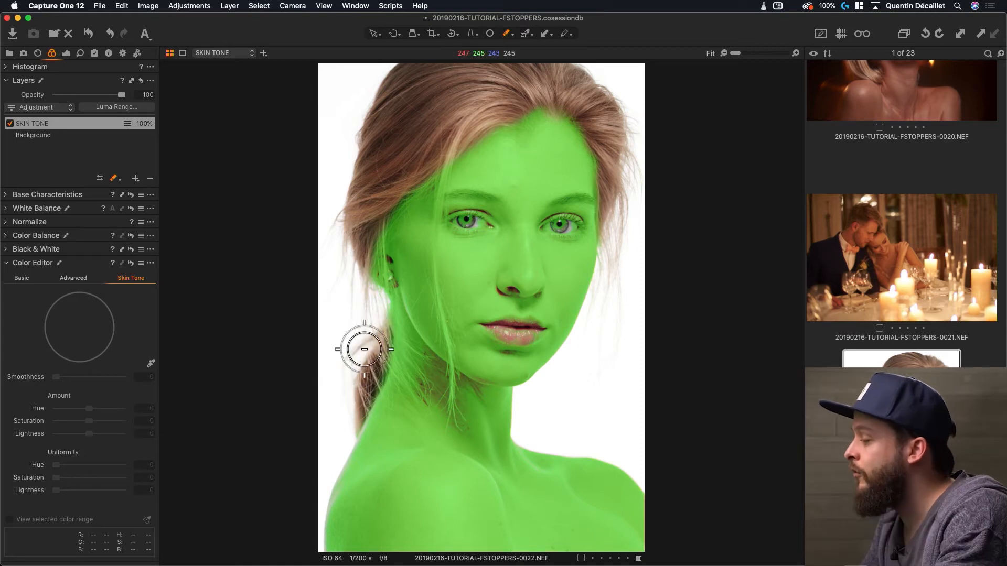
Refine the SKIN TONE mask's edge beside the ponytail and paint in the gaps on the ear and neck.
right_click(364, 349)
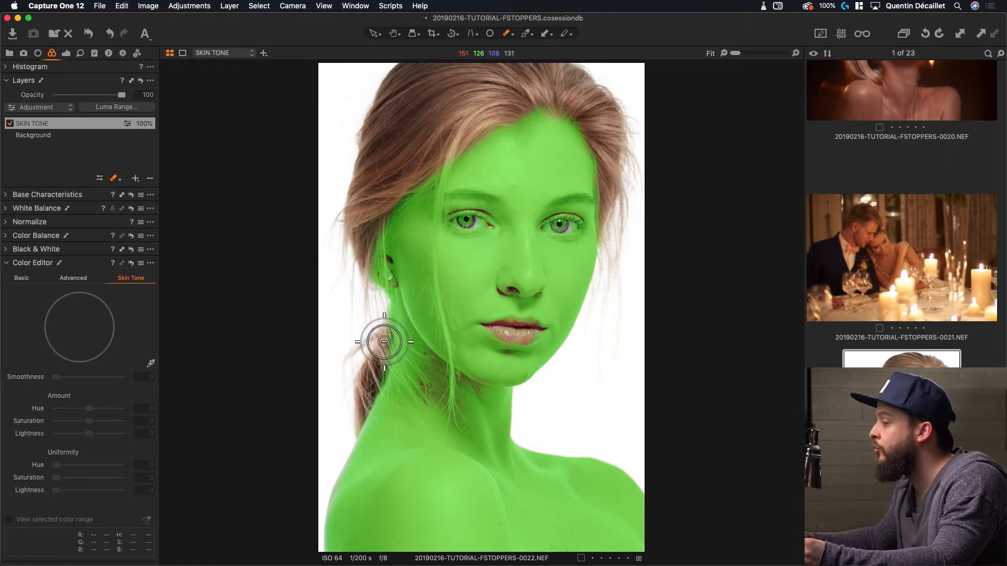
mouse_move(384, 342)
left_mouse_down()
mouse_move(370, 386)
mouse_move(381, 348)
left_mouse_up()
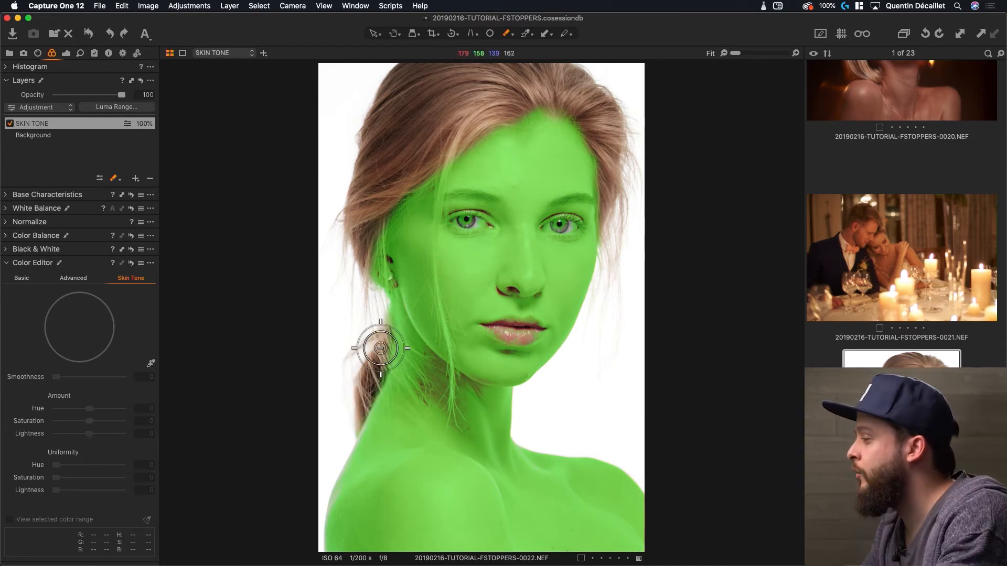
mouse_move(381, 348)
left_mouse_down()
mouse_move(322, 378)
mouse_move(360, 354)
mouse_move(370, 378)
mouse_move(354, 394)
mouse_move(350, 425)
mouse_move(382, 312)
mouse_move(356, 281)
mouse_move(371, 299)
left_mouse_up()
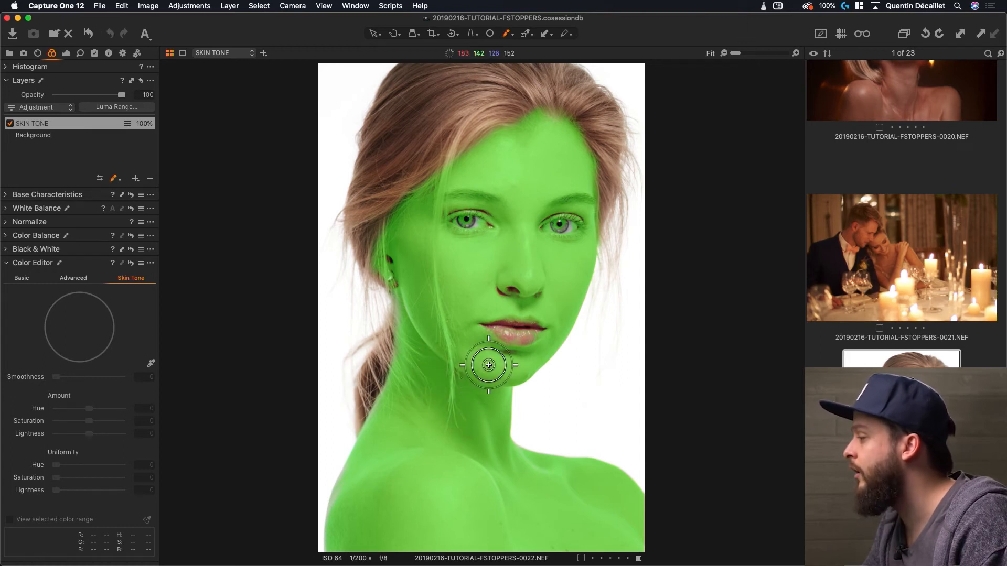
Erase the lips and both eyes from the SKIN TONE mask.
key("e")
mouse_move(507, 341)
left_mouse_down()
mouse_move(521, 334)
mouse_move(497, 328)
left_mouse_up()
left_click_drag(457, 220, 478, 223)
left_click(556, 226)
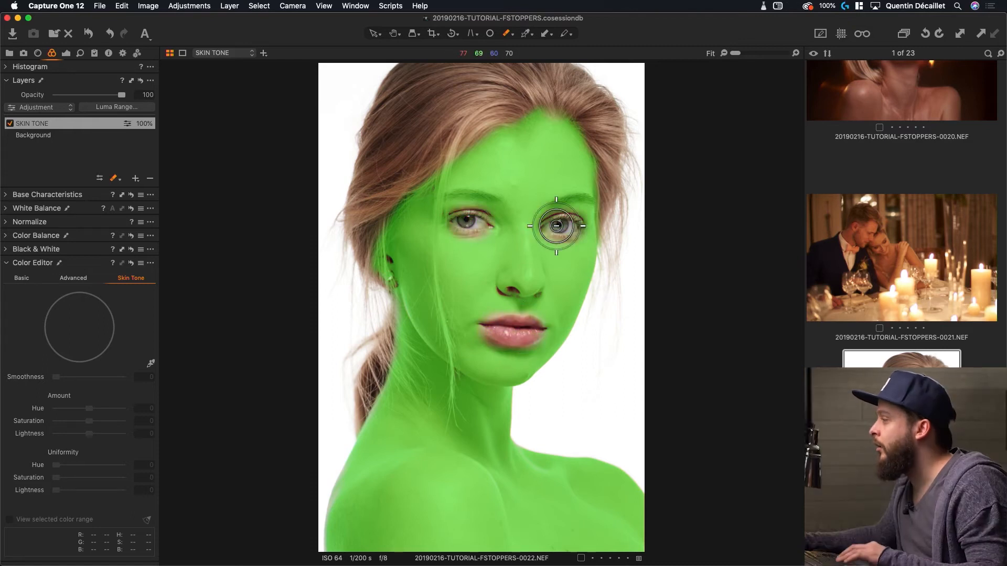
Erase both eyebrows from the SKIN TONE mask and hide the mask overlay.
right_click(514, 220)
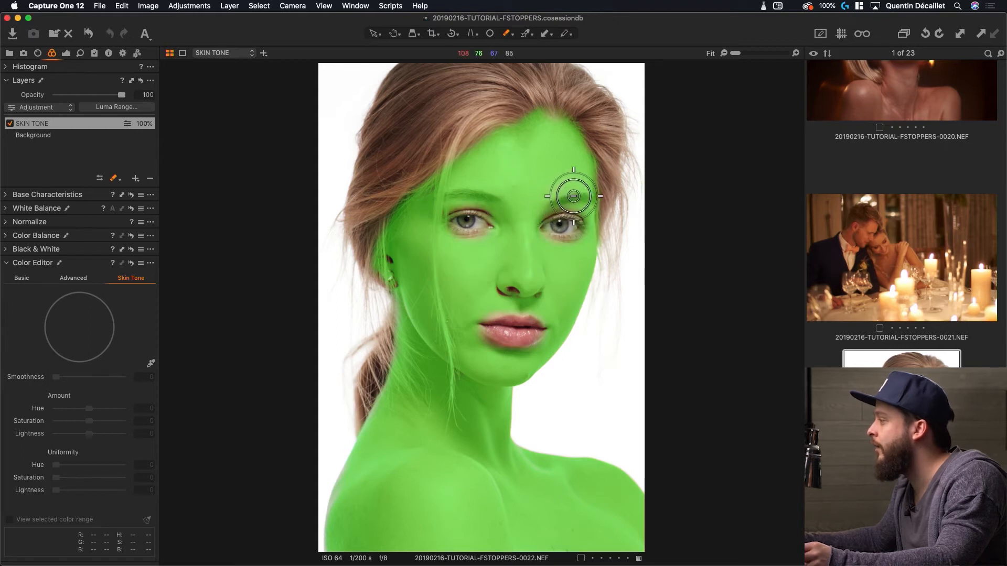
mouse_move(575, 198)
left_mouse_down()
mouse_move(586, 195)
mouse_move(554, 196)
left_mouse_up()
mouse_move(481, 198)
left_mouse_down()
mouse_move(449, 198)
mouse_move(482, 195)
mouse_move(463, 197)
left_mouse_up()
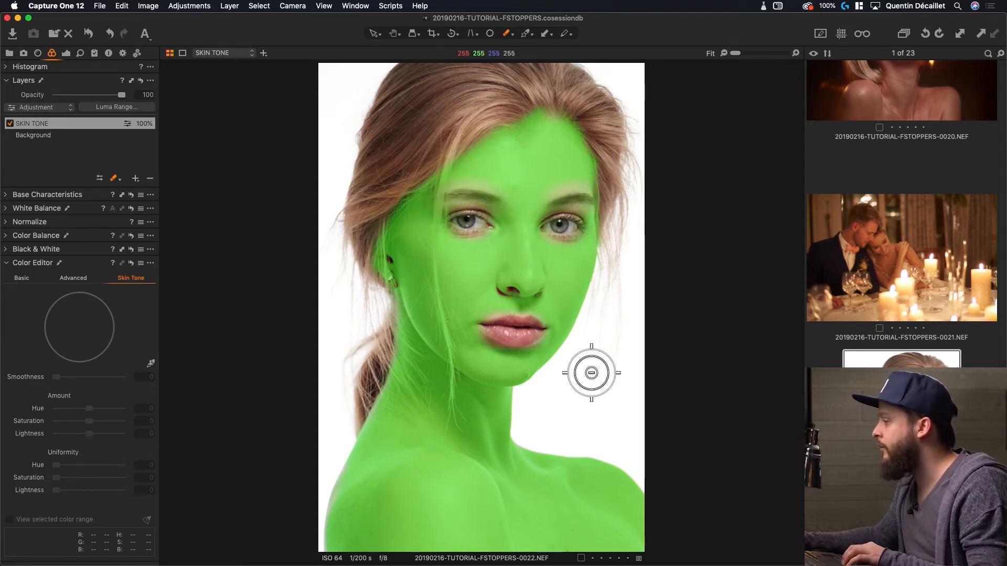
key("m")
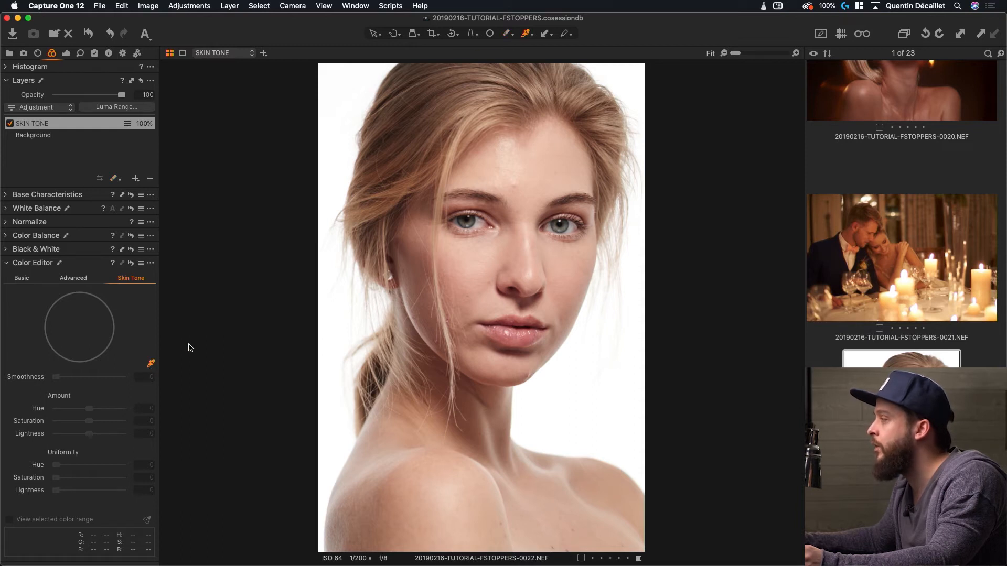
Sample the forehead's skin color, set the Hue uniformity to 54.2, and compare the portrait with the SKIN TONE layer off and on.
left_click(549, 159)
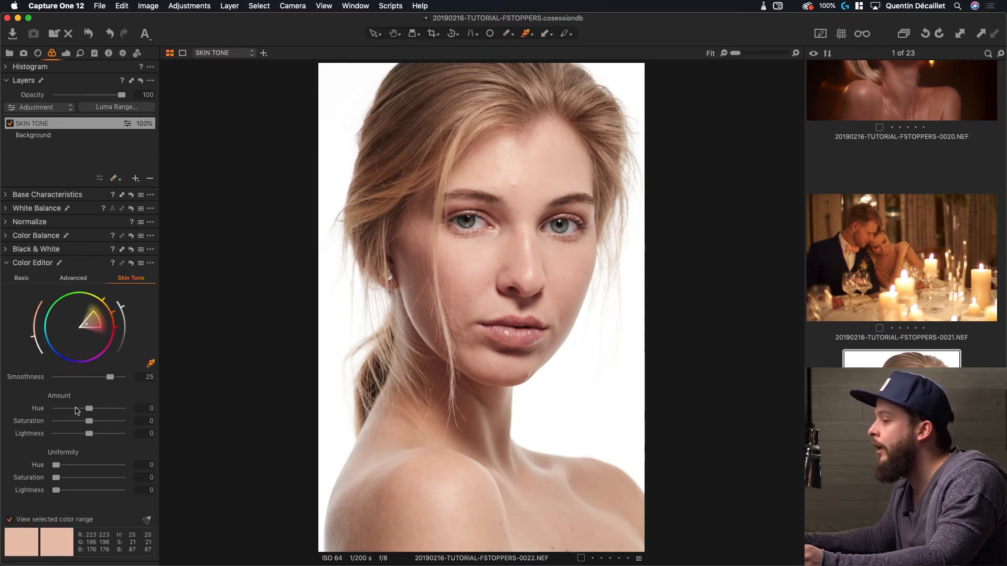
left_click_drag(57, 467, 93, 470)
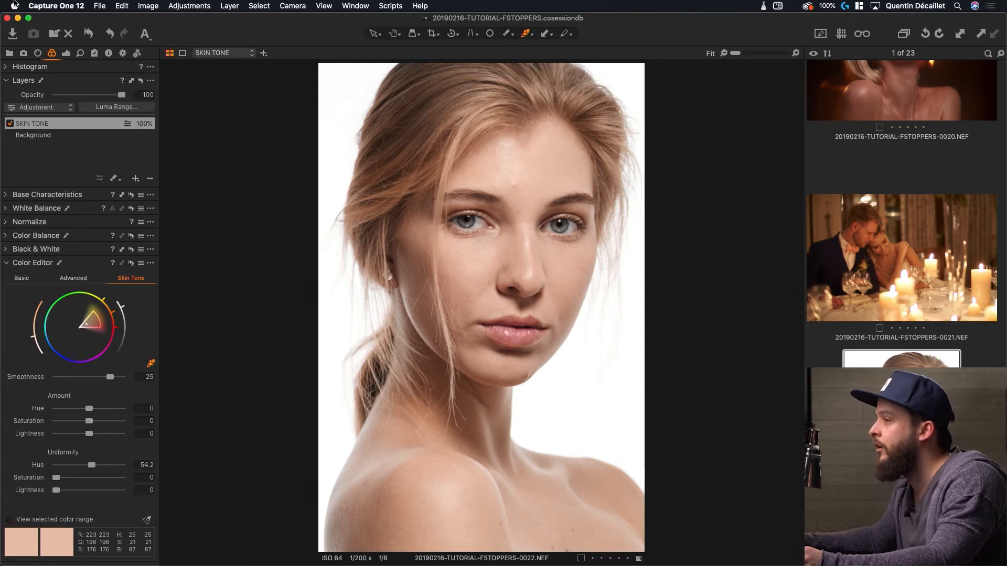
left_click(10, 124)
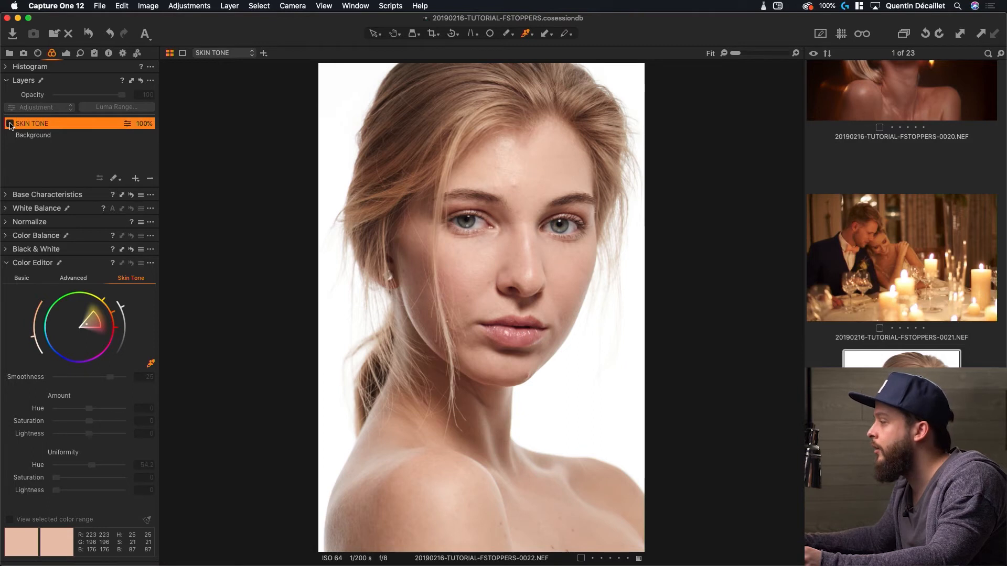
left_click(10, 124)
left_click(10, 124)
left_click(10, 124)
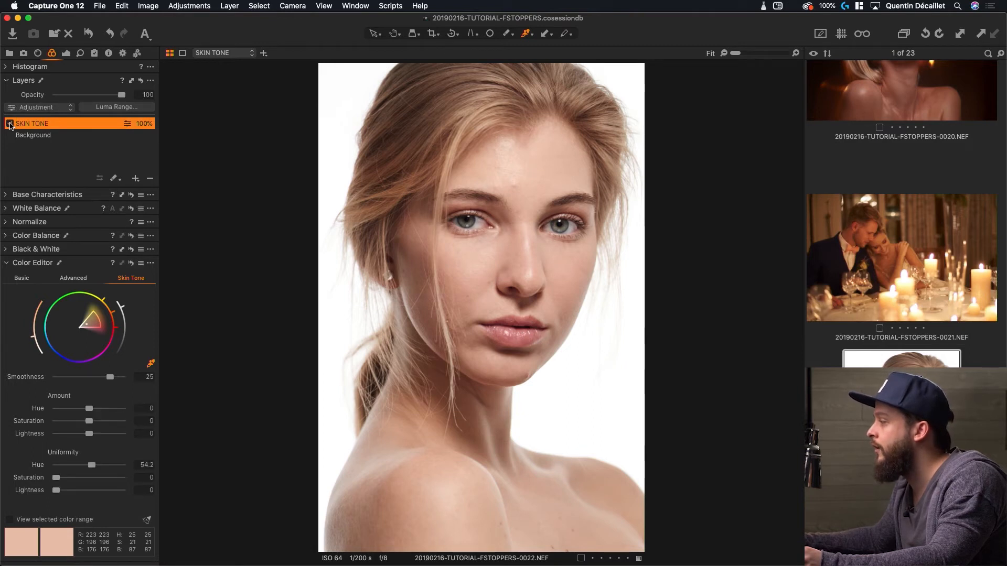
left_click(10, 123)
left_click(10, 124)
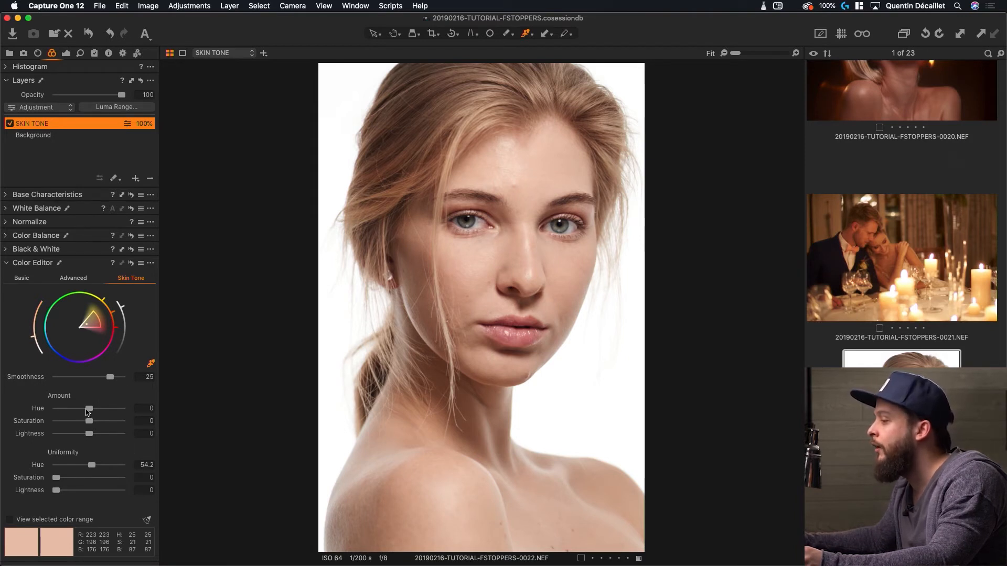
Set the skin tone's Hue amount to -3.5, its Saturation uniformity to 26.2 and its Lightness uniformity to 9.7.
left_click_drag(89, 410, 86, 410)
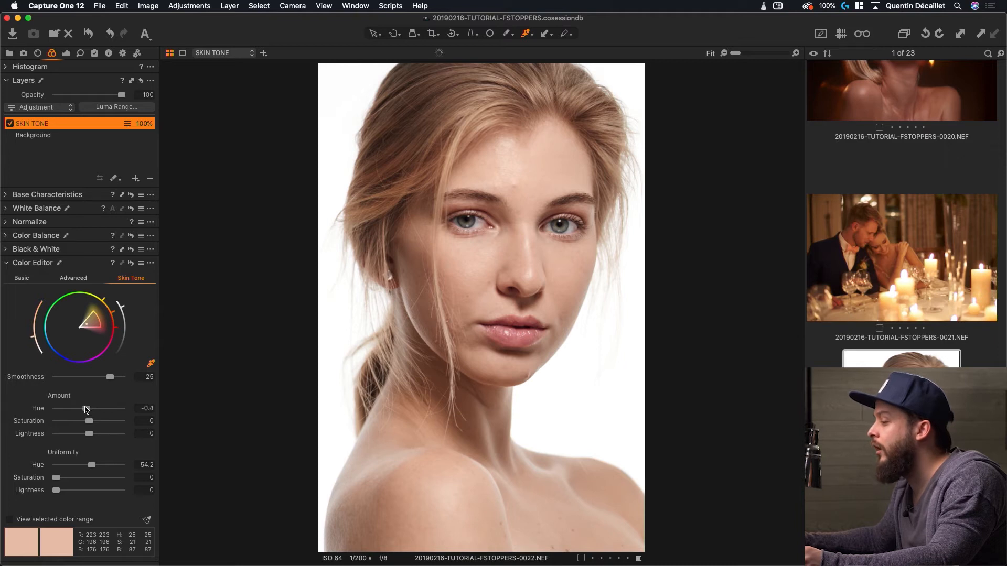
left_click_drag(72, 408, 65, 407)
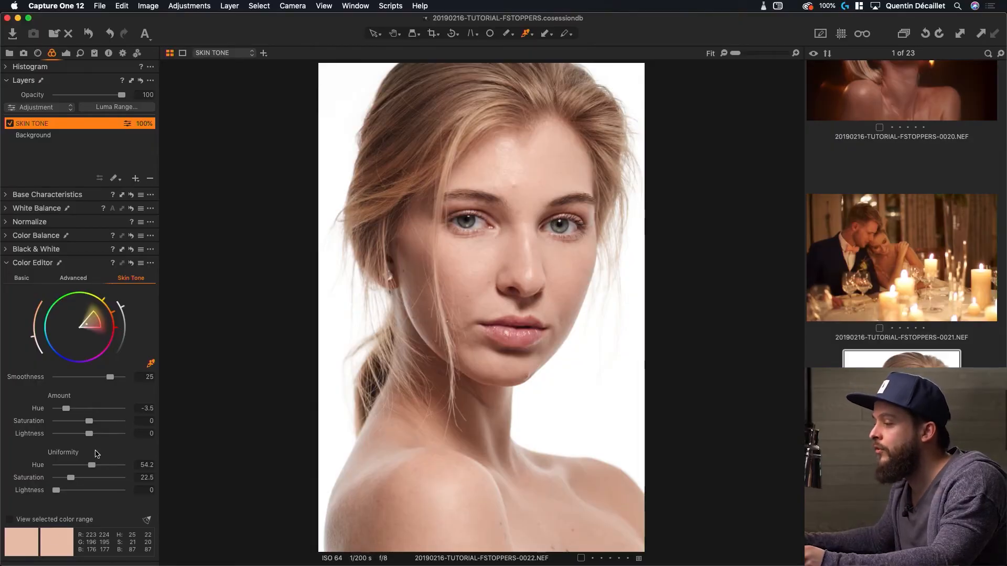
left_click_drag(72, 479, 73, 479)
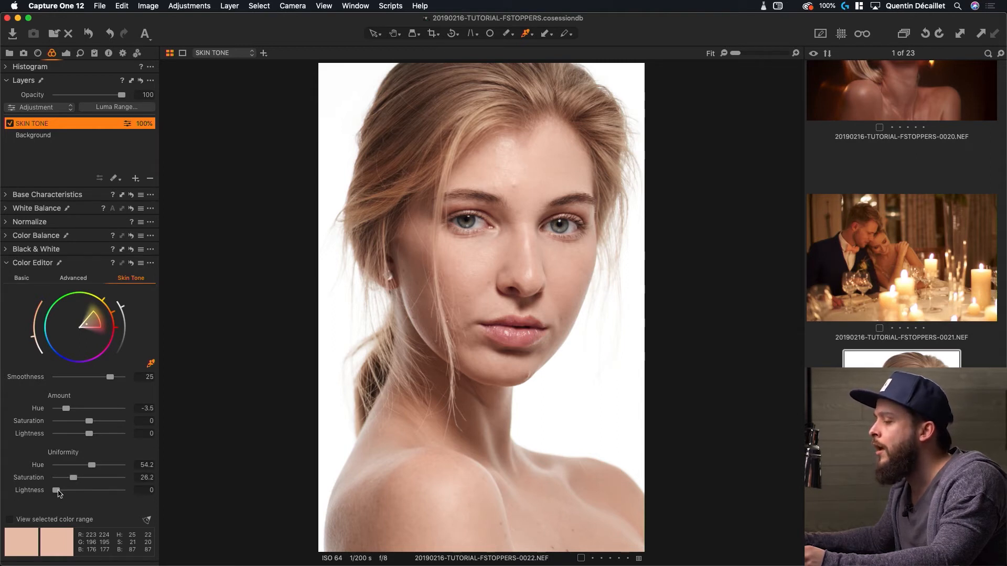
left_click_drag(57, 490, 61, 491)
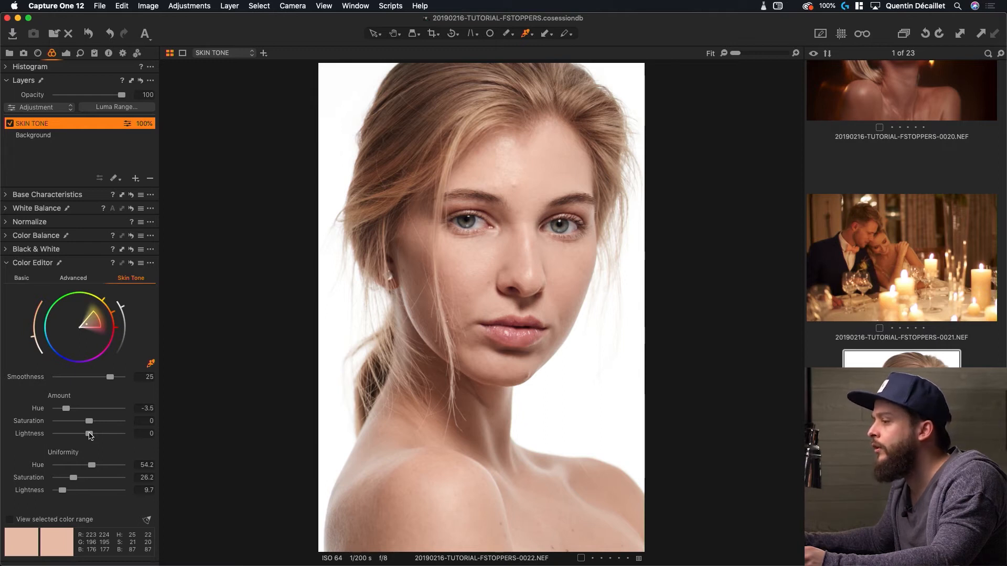
Set the skin tone amounts to Hue -4.3, Saturation -2.1, Lightness -4.1 and the uniformity to Hue 46.2, Saturation 19.7, comparing with the layer off.
left_click_drag(90, 437, 77, 437)
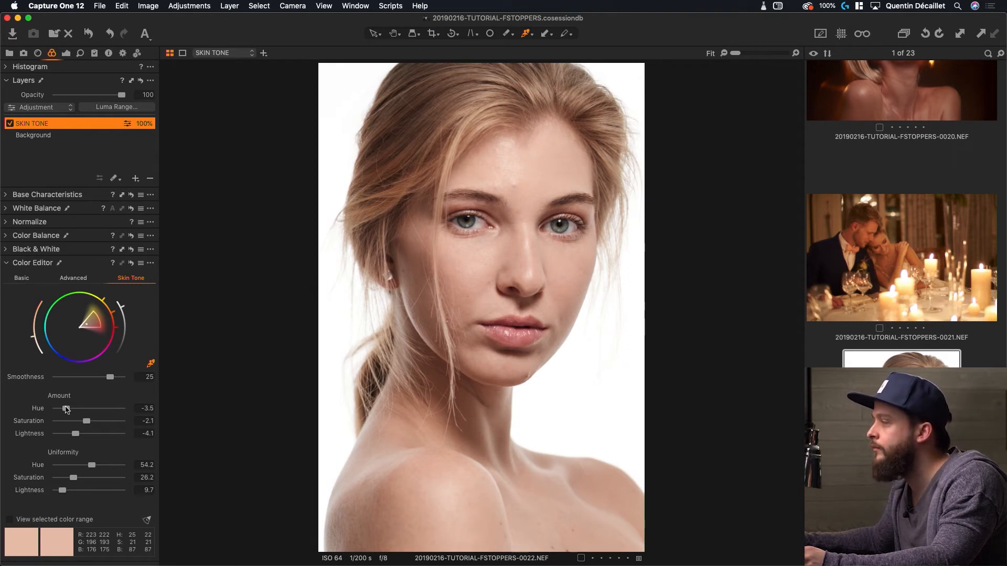
left_click_drag(68, 410, 64, 409)
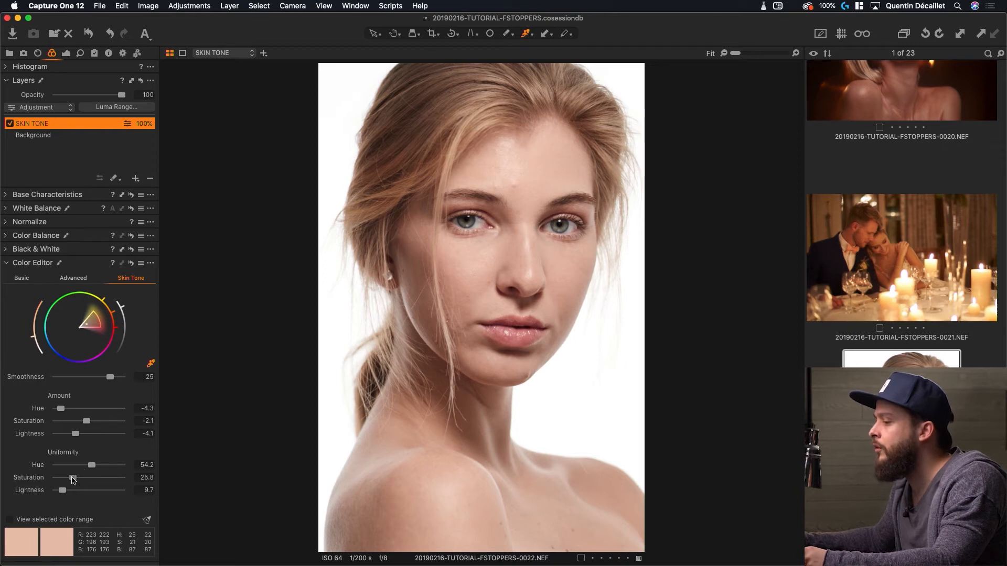
left_click_drag(73, 481, 88, 465)
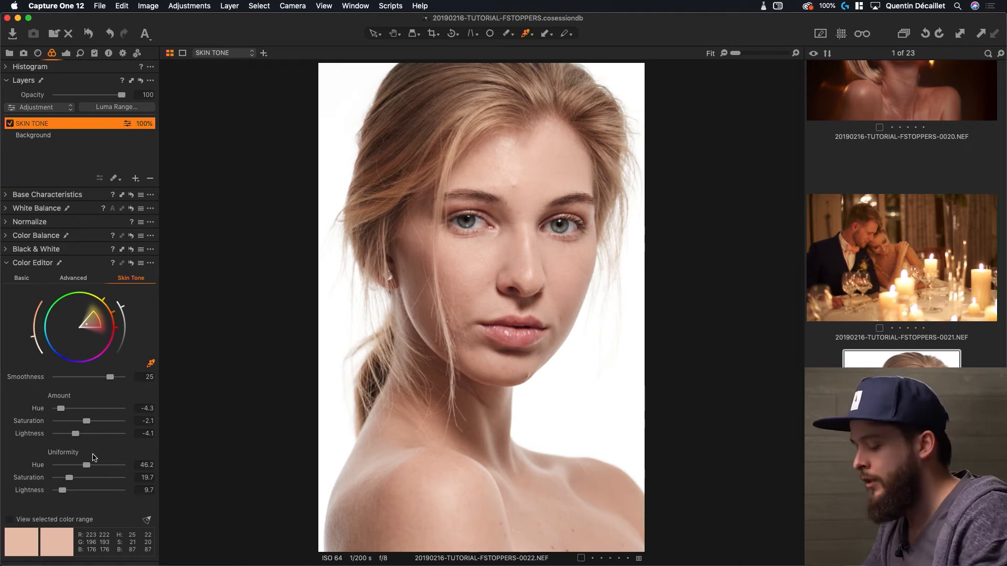
left_click(10, 124)
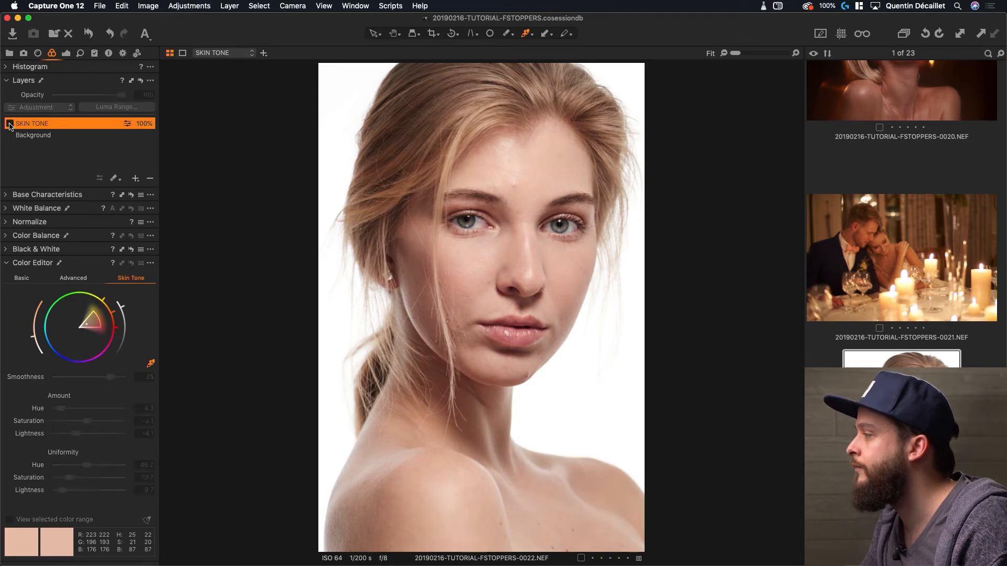
left_click(9, 125)
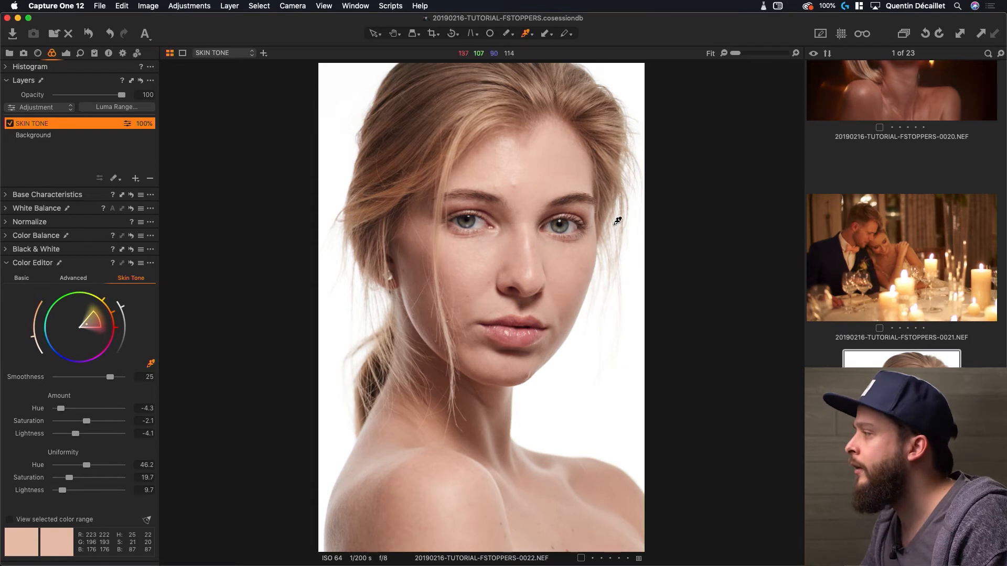
Brush the SKIN TONE mask around both eyes and preview the portrait without its adjustments.
key("b")
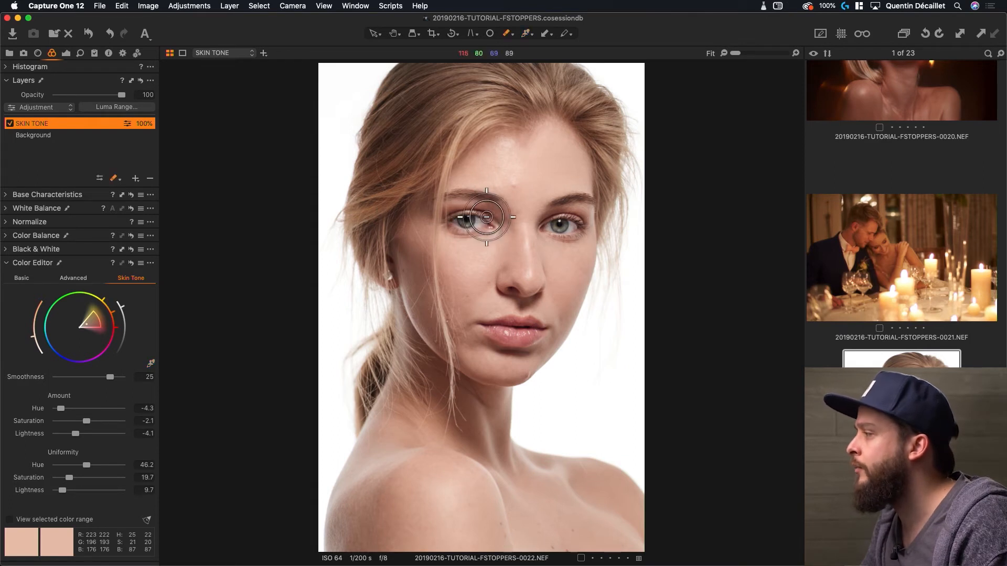
mouse_move(436, 221)
left_mouse_down()
mouse_move(489, 220)
mouse_move(455, 215)
mouse_move(487, 221)
mouse_move(467, 209)
mouse_move(454, 221)
mouse_move(474, 218)
mouse_move(451, 206)
mouse_move(464, 219)
mouse_move(476, 206)
mouse_move(424, 207)
mouse_move(488, 209)
mouse_move(438, 212)
mouse_move(478, 217)
mouse_move(446, 209)
mouse_move(455, 221)
mouse_move(607, 218)
mouse_move(574, 227)
mouse_move(545, 220)
mouse_move(584, 218)
mouse_move(546, 215)
mouse_move(592, 216)
mouse_move(559, 221)
left_mouse_up()
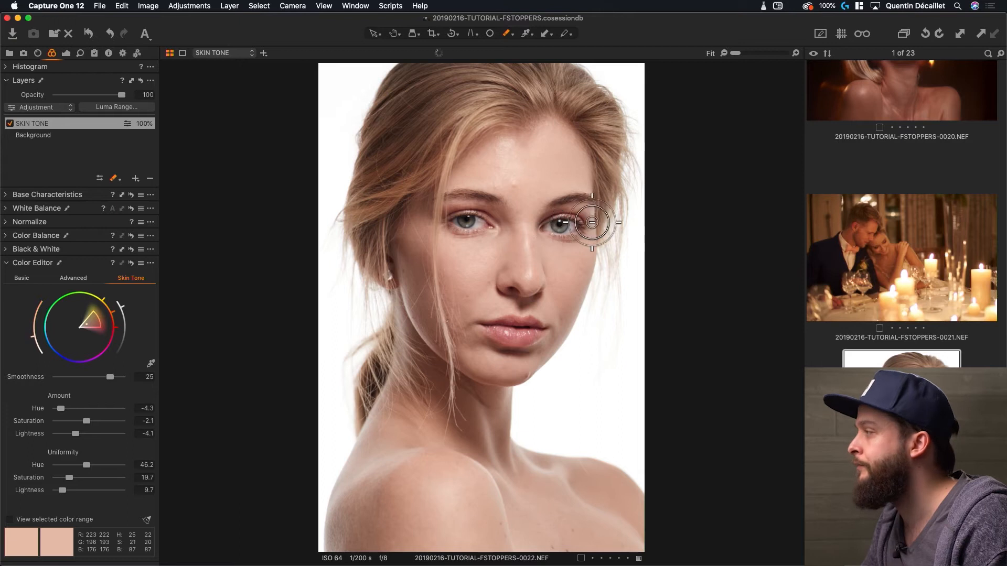
key("v")
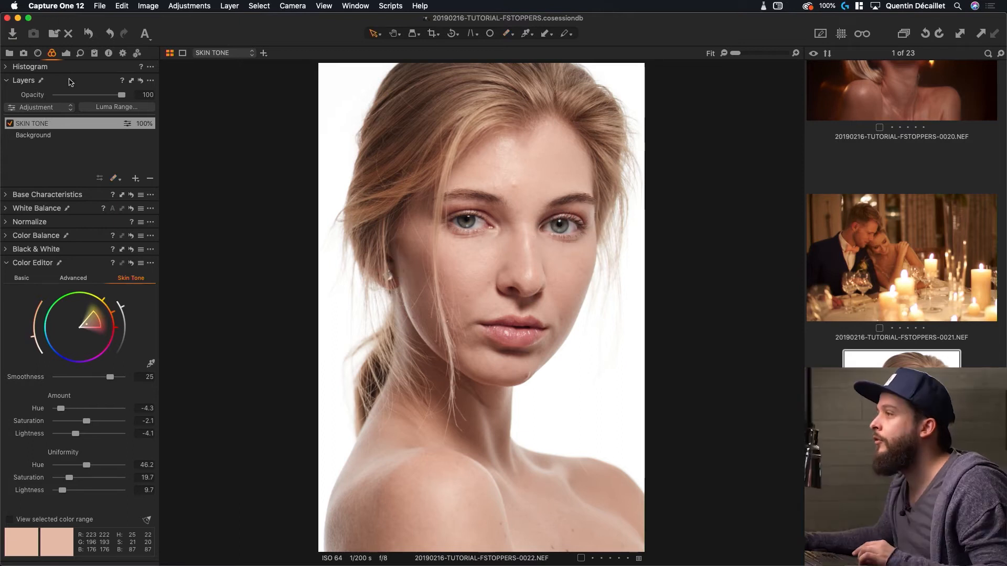
left_click(89, 34, "alt")
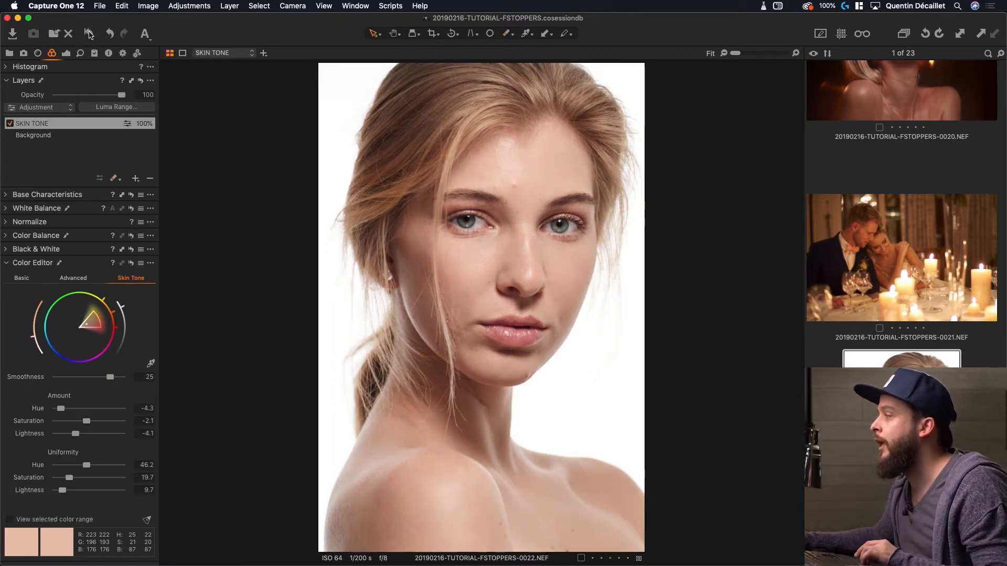
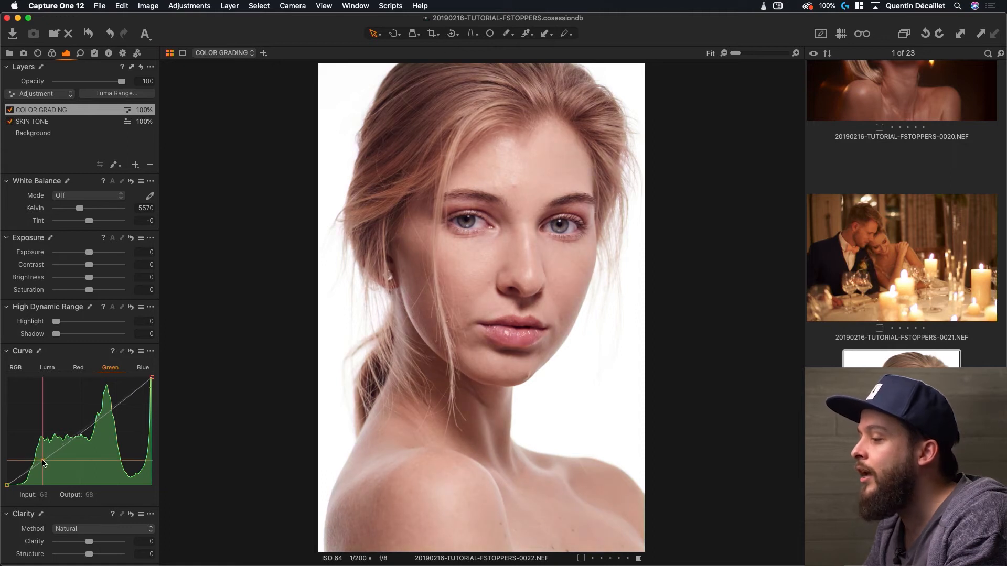
Shape a slight S-curve on COLOR GRADING's green channel, lower the layer's opacity to 49 and compare it off and on.
left_click_drag(118, 412, 122, 397)
left_click_drag(42, 461, 37, 465)
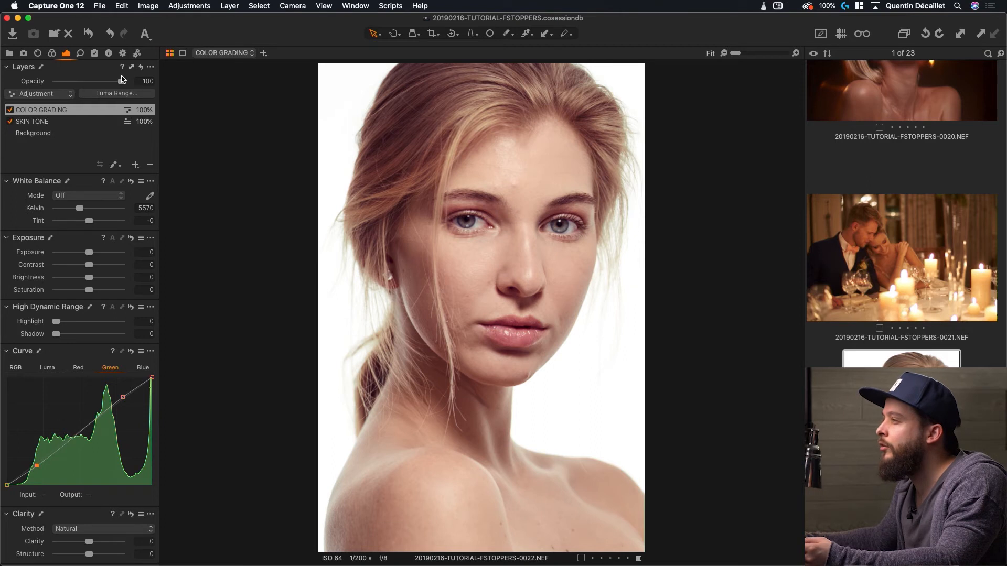
left_click_drag(122, 82, 90, 85)
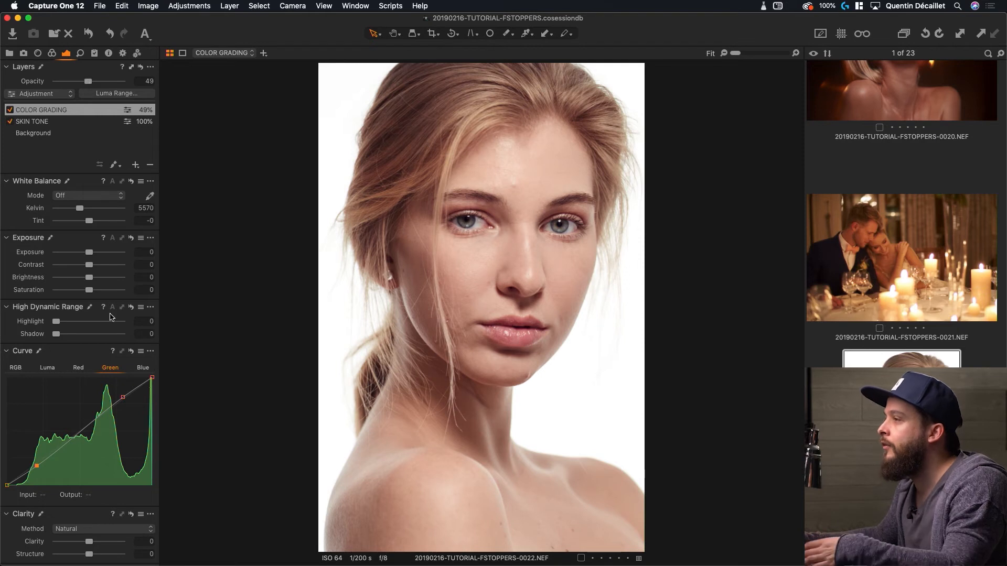
left_click(9, 111)
left_click(9, 111)
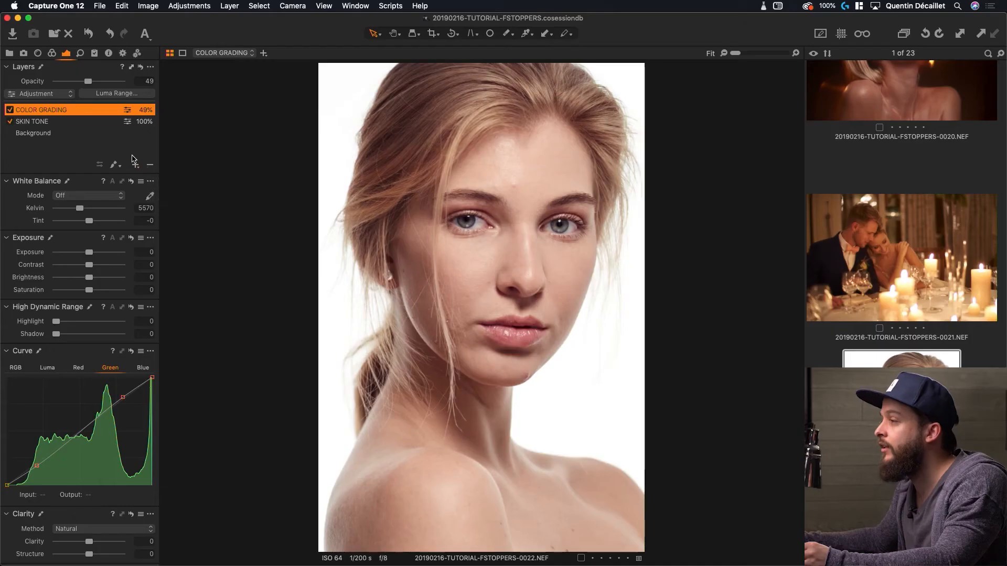
Add a new filled layer above COLOR GRADING and name it GLOW.
left_click(136, 165)
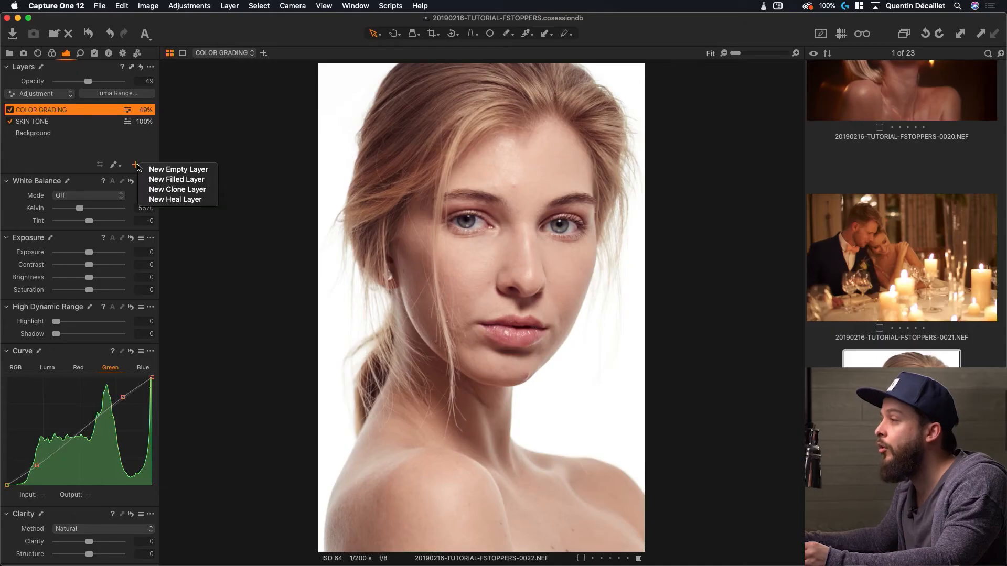
left_click(189, 180)
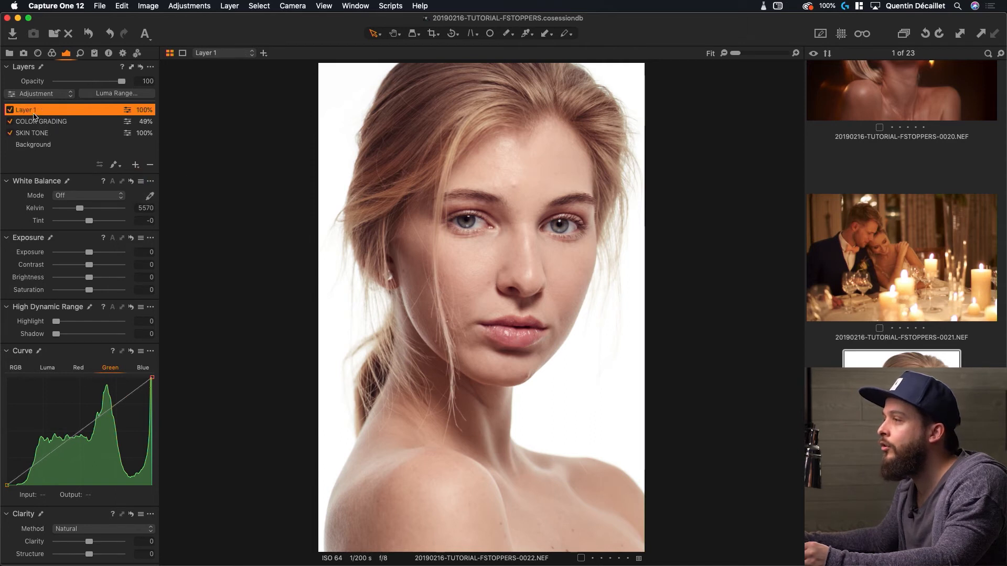
double_click(34, 114)
type("GLOW")
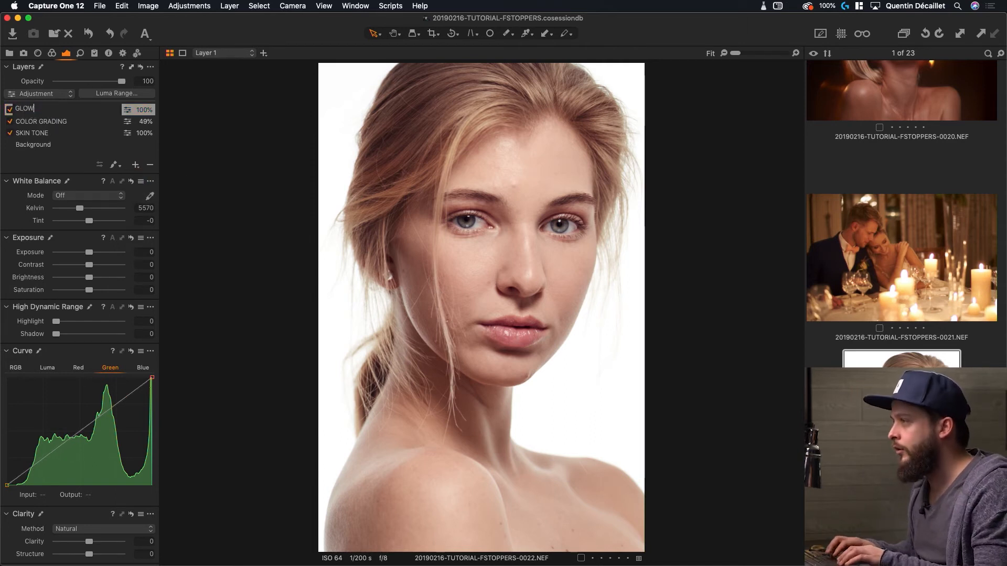
key("Return")
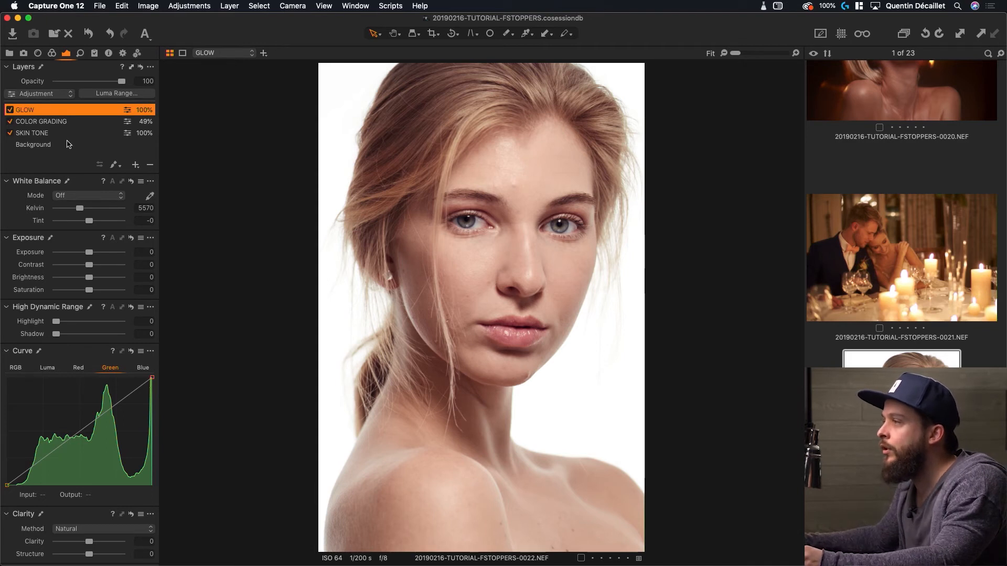
Limit the GLOW layer to the highlights with a displayed Luma Range mask from 211 to 255.
left_click(117, 94)
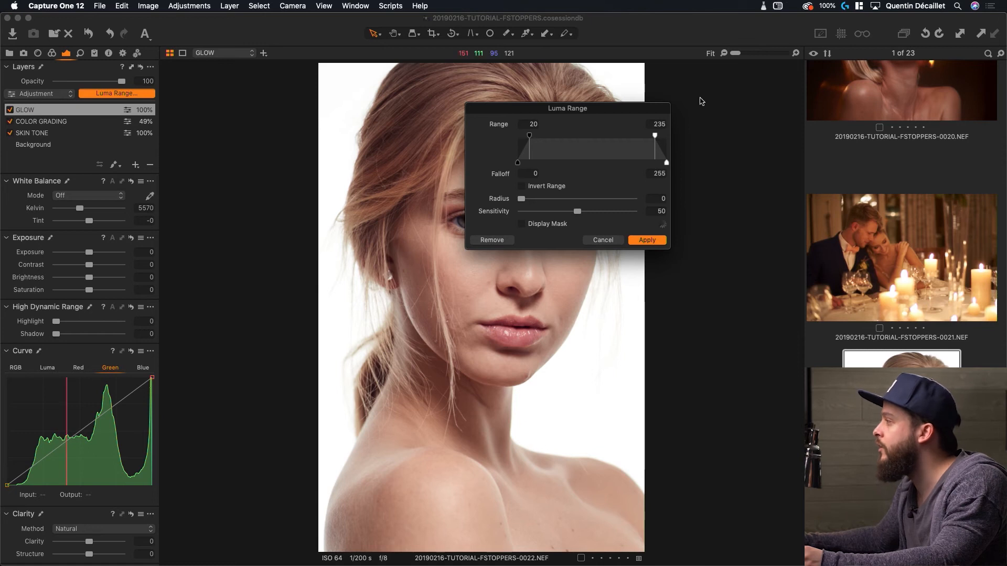
left_click_drag(608, 110, 573, 345)
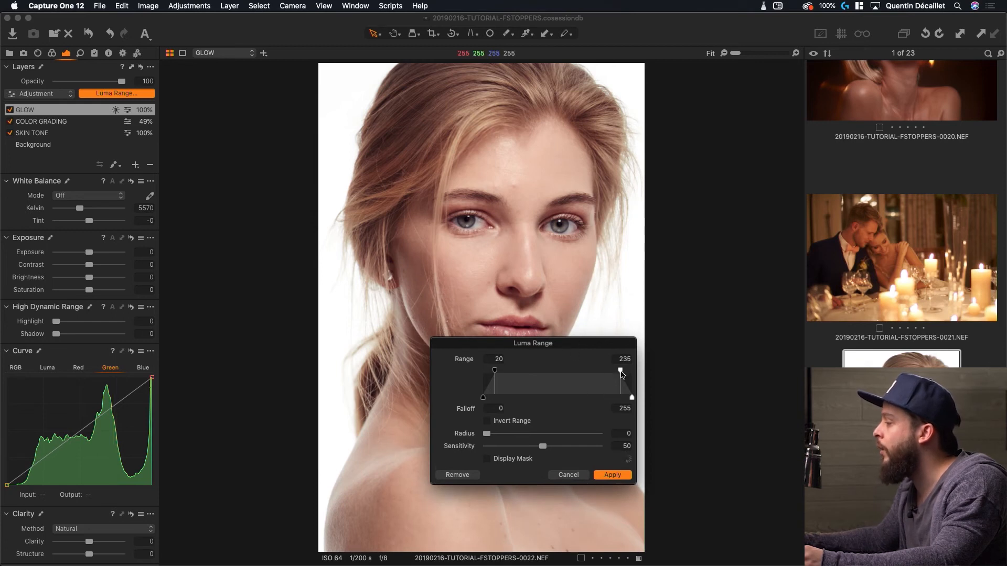
left_click_drag(621, 371, 637, 370)
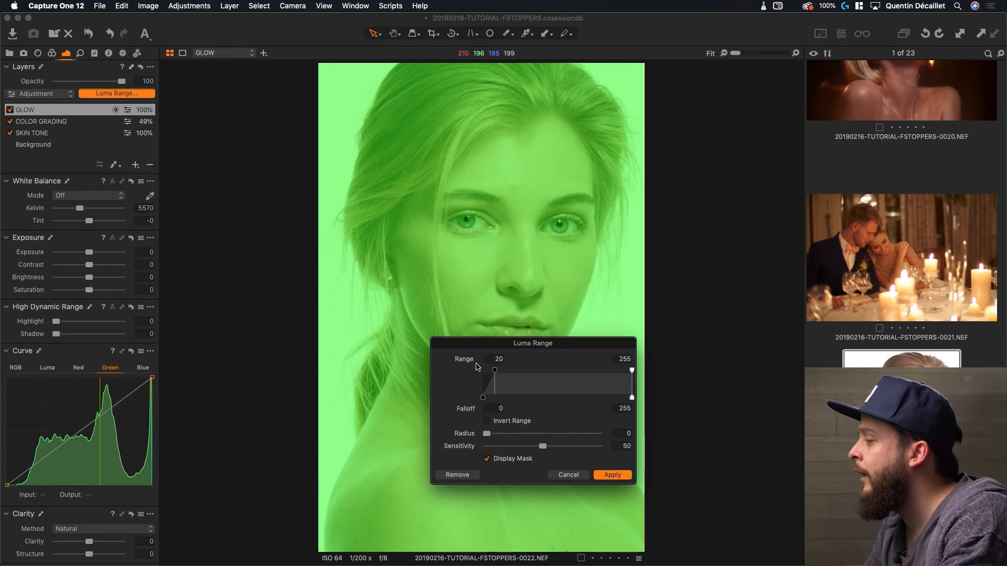
left_click_drag(495, 372, 606, 381)
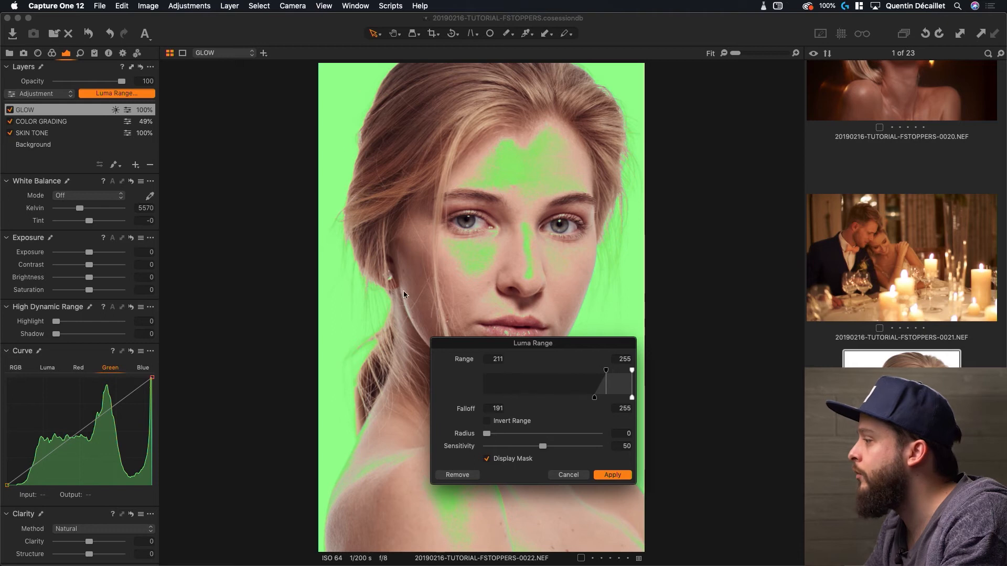
Refine the GLOW layer's Luma Range to 221–255 with a lower falloff of 182.
left_click_drag(574, 343, 763, 220)
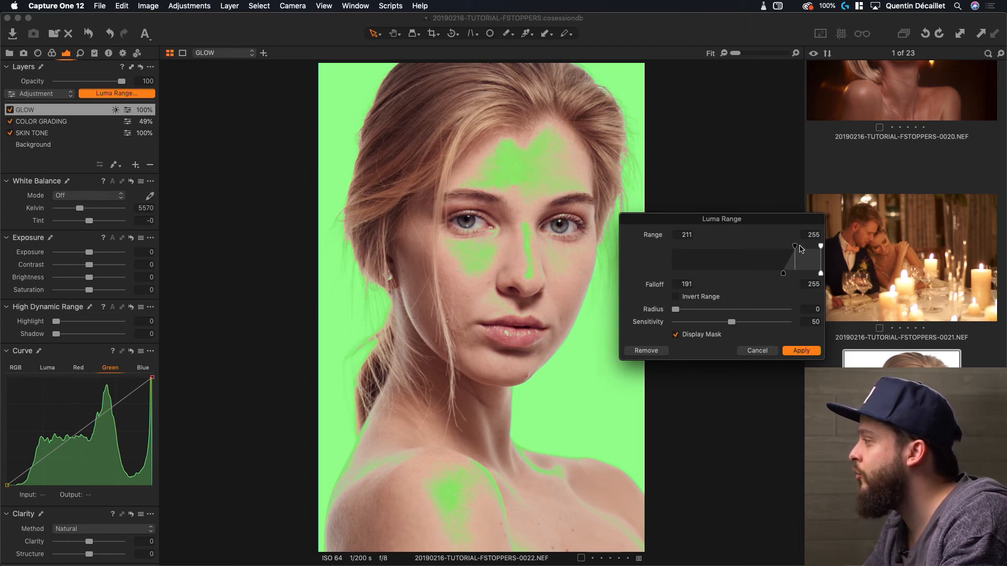
left_click_drag(796, 248, 772, 251)
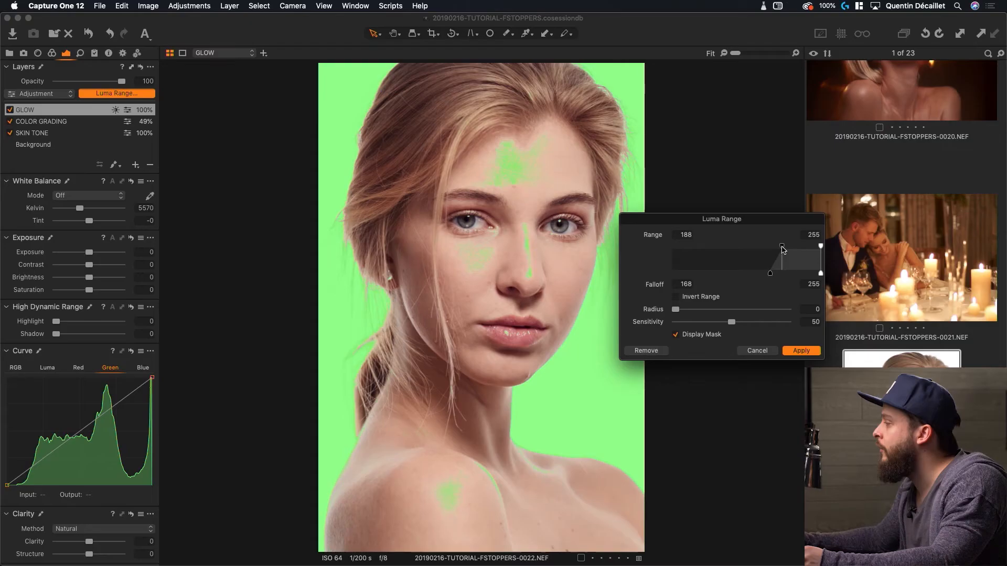
left_click_drag(786, 246, 801, 252)
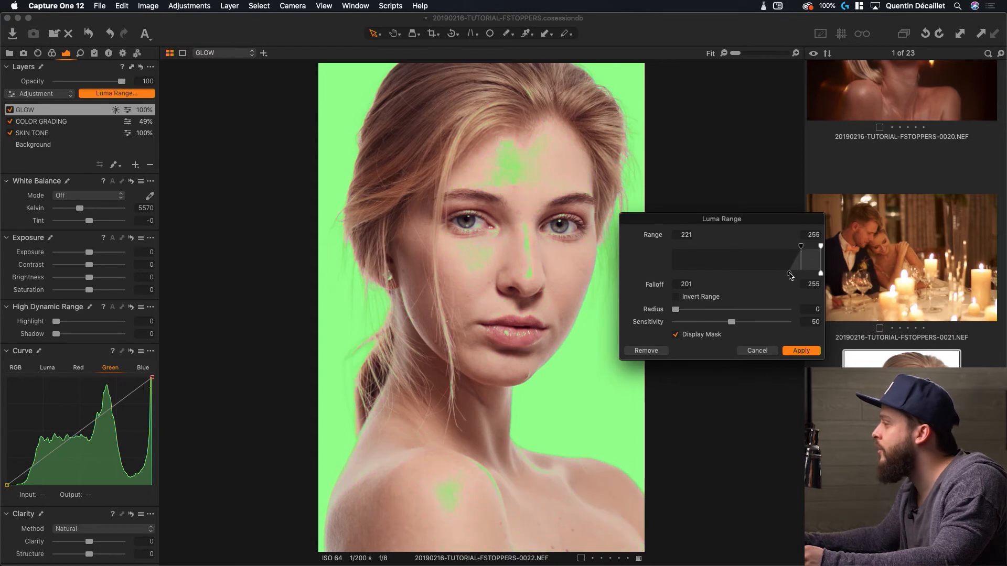
left_click_drag(789, 276, 782, 276)
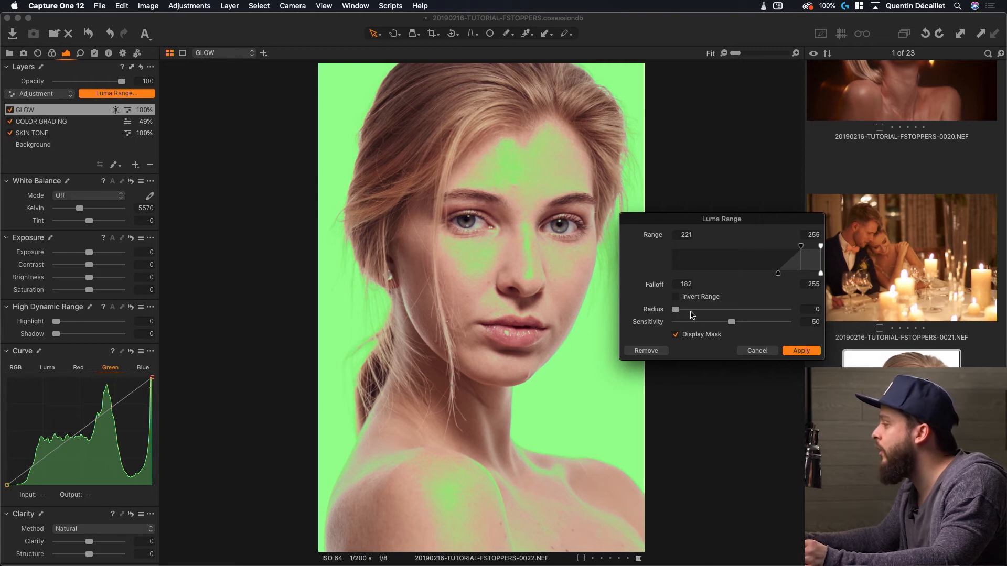
Set the GLOW luma mask's radius to 13 and sensitivity to 26, and apply the mask.
left_click(712, 309)
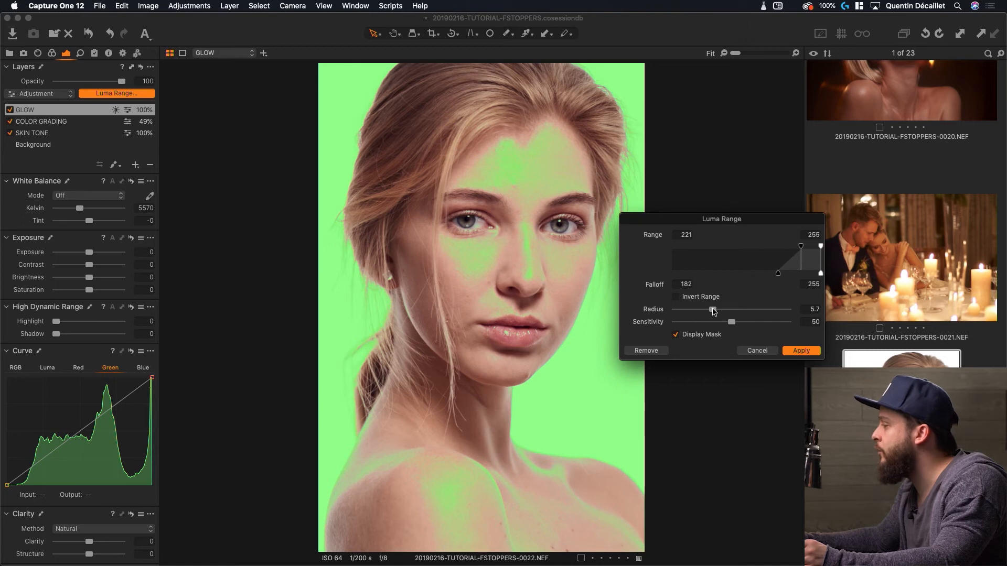
left_click_drag(722, 311, 728, 311)
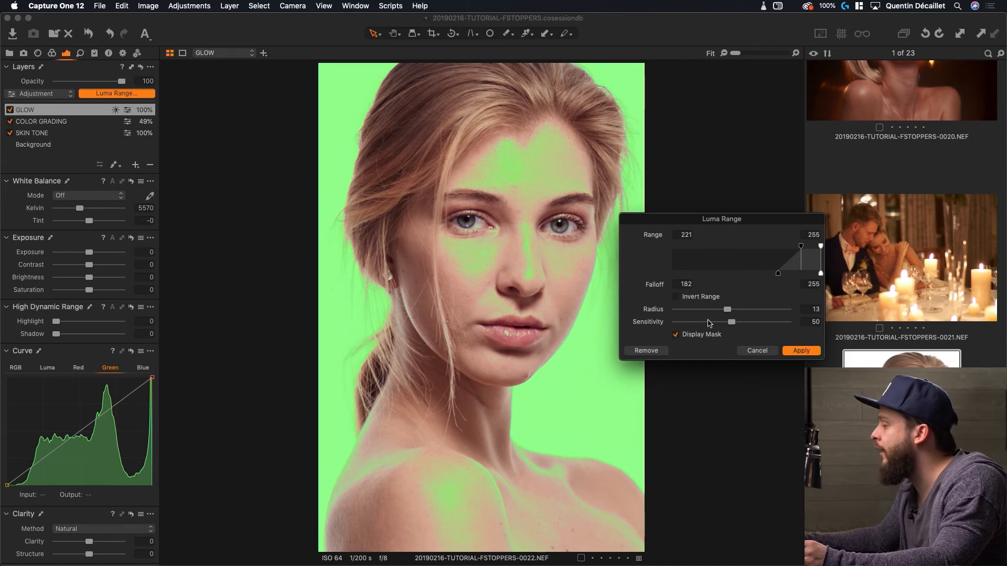
left_click_drag(709, 323, 707, 325)
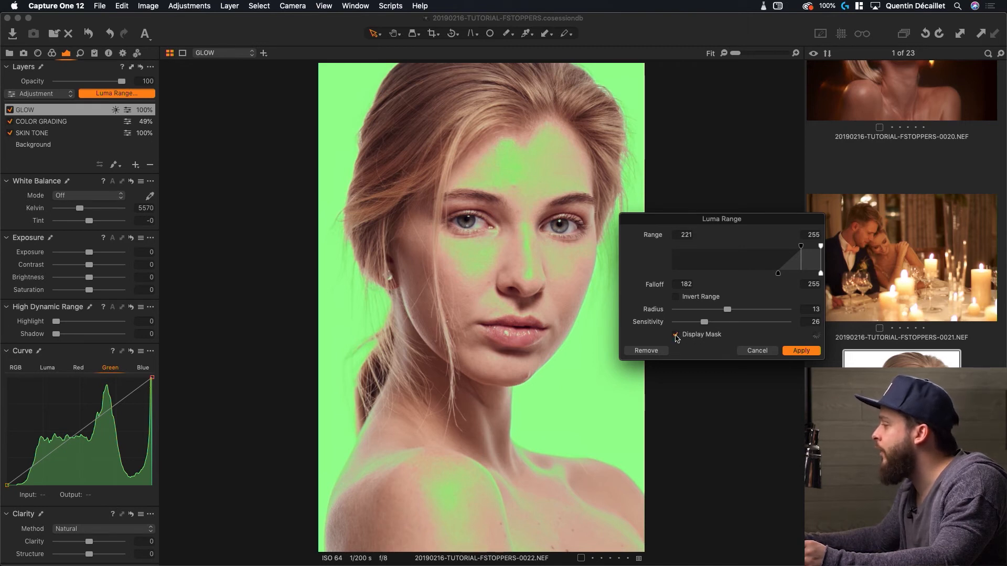
left_click(802, 352)
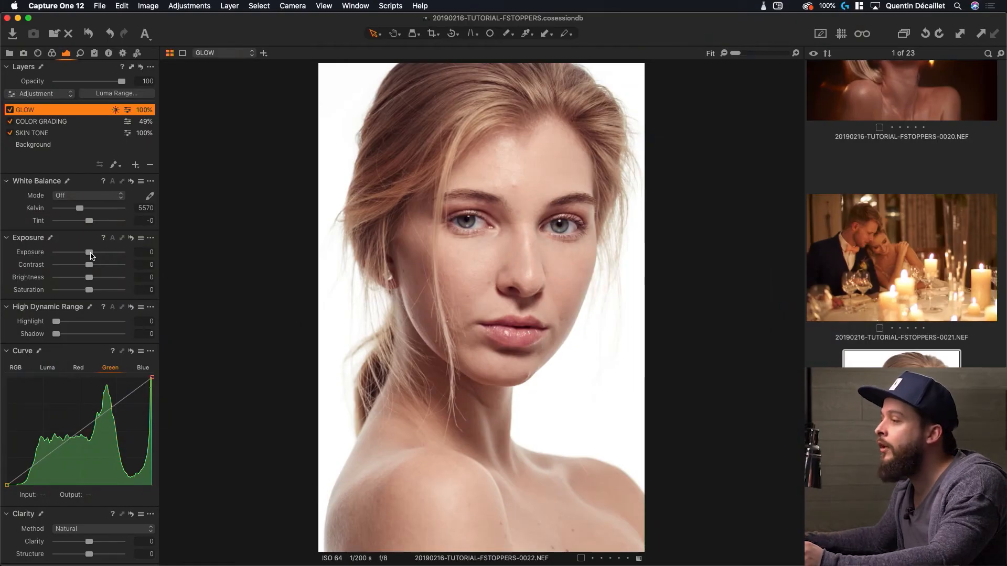
Try an Exposure of 0.46 on the GLOW layer, compare it off and on repeatedly, and reset the exposure.
left_click_drag(91, 255, 95, 255)
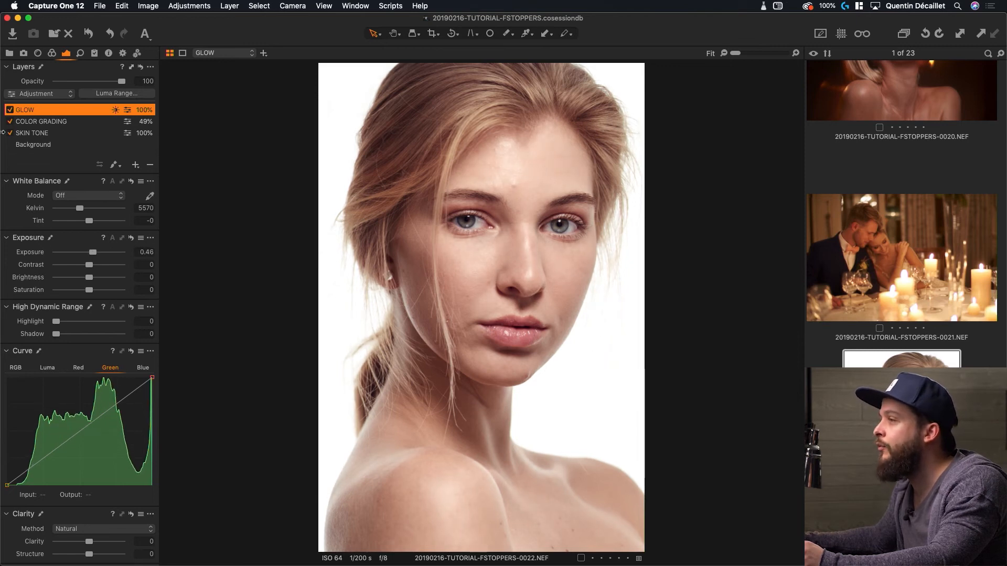
left_click(9, 110)
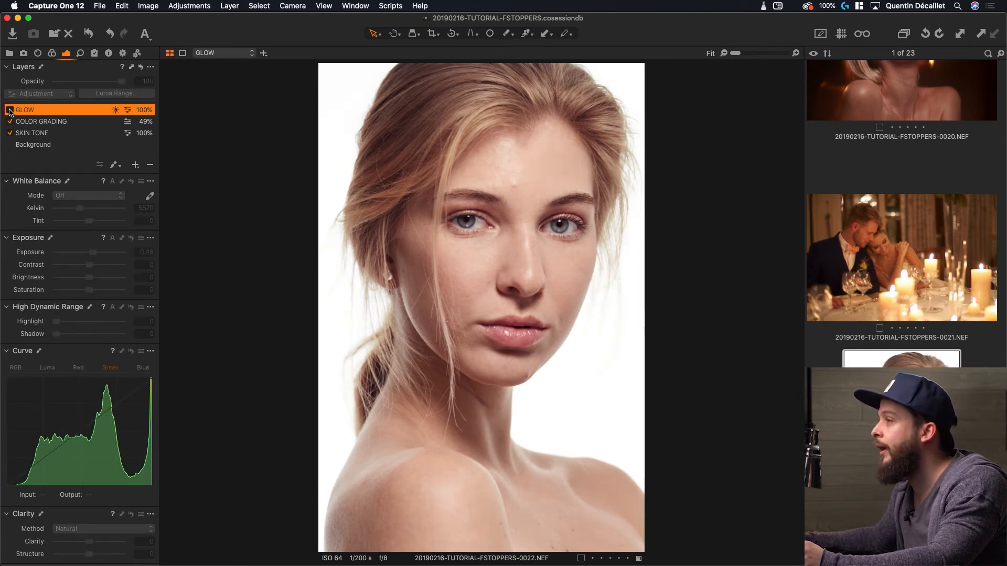
left_click(10, 110)
left_click(10, 110)
left_click(9, 111)
left_click(10, 110)
left_click(10, 111)
left_click(10, 111)
left_click(9, 110)
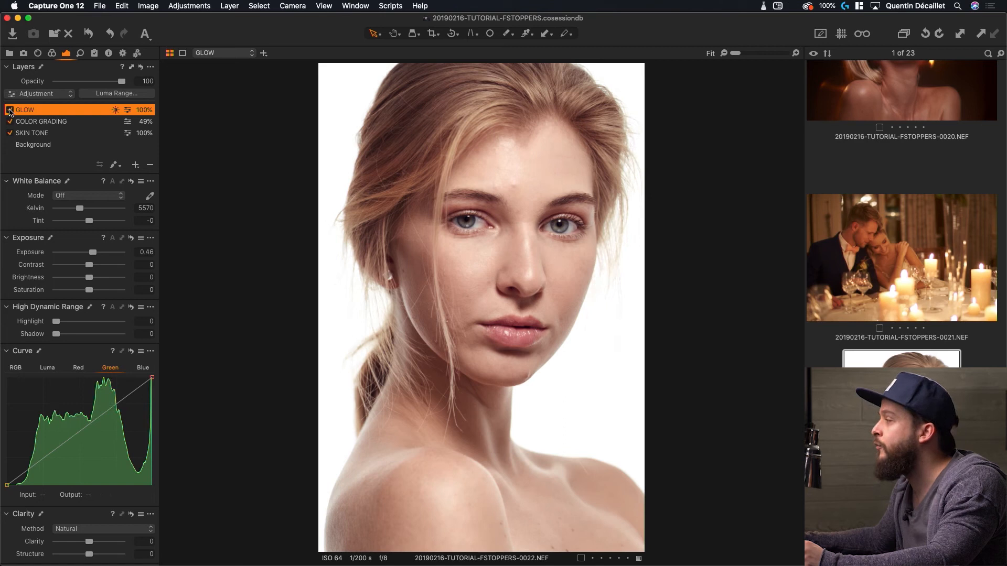
left_click(9, 111)
left_click(9, 111)
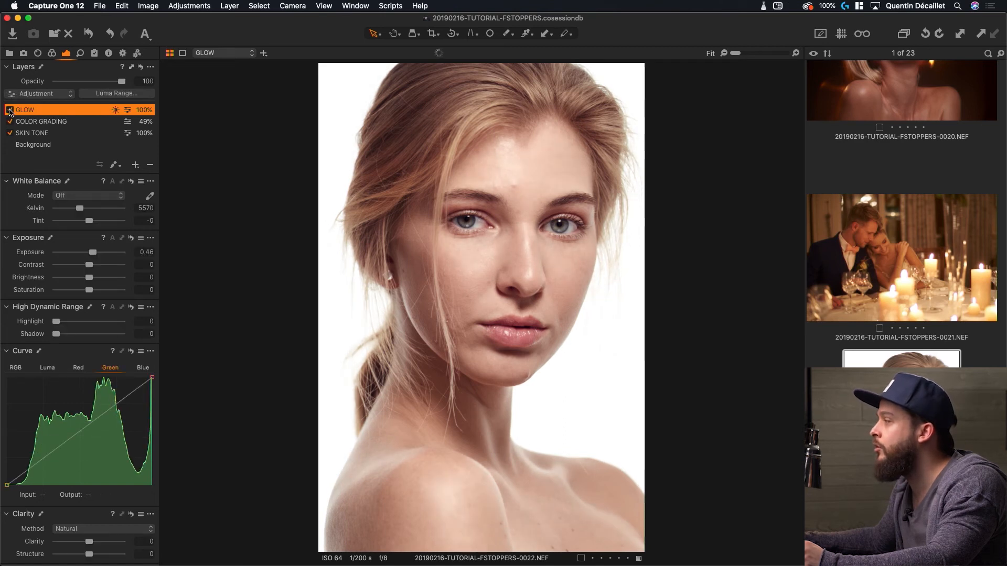
left_click(10, 111)
left_click(10, 111)
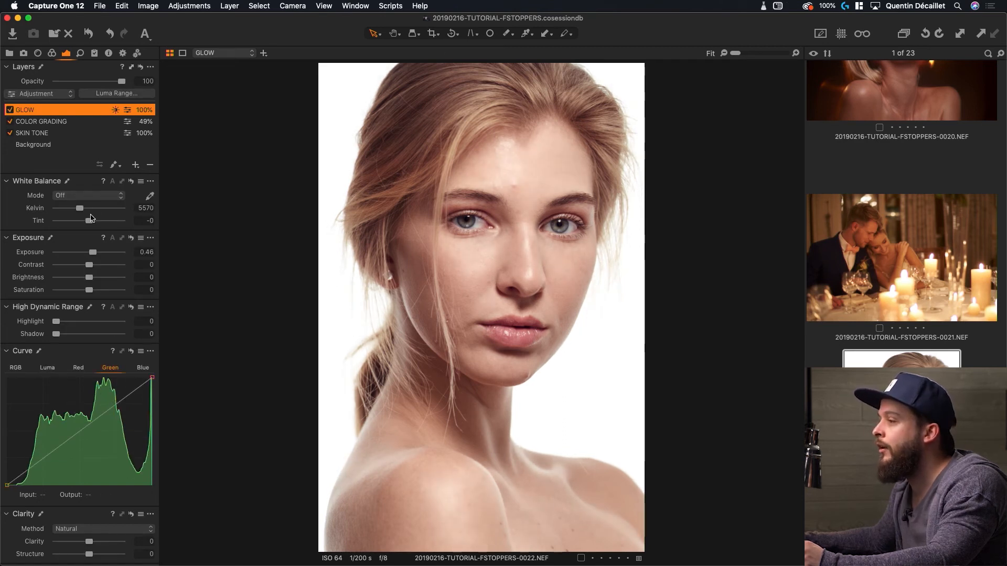
double_click(93, 252)
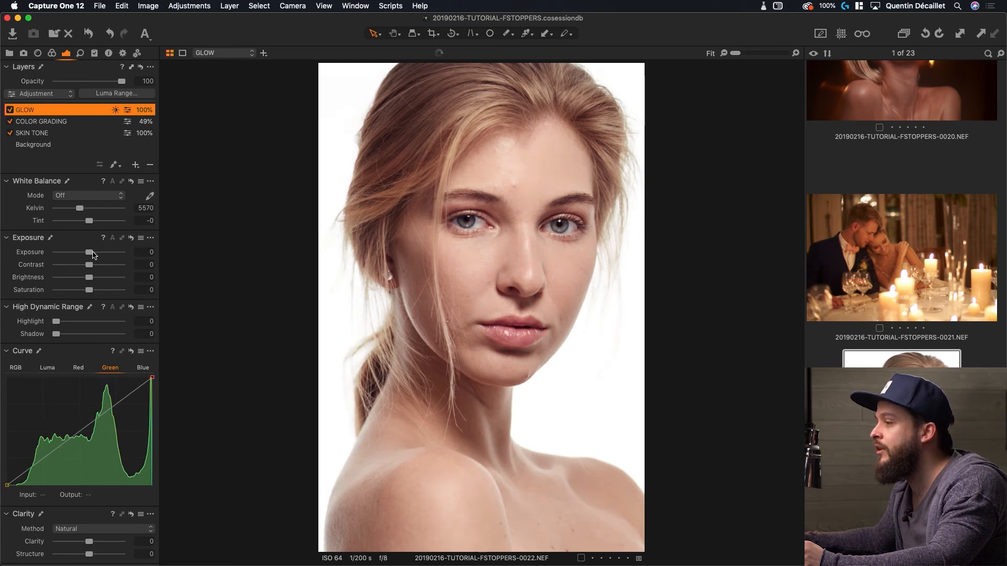
Raise the highlights on GLOW's RGB curve and anchor the midtones near the original diagonal.
left_click(21, 370)
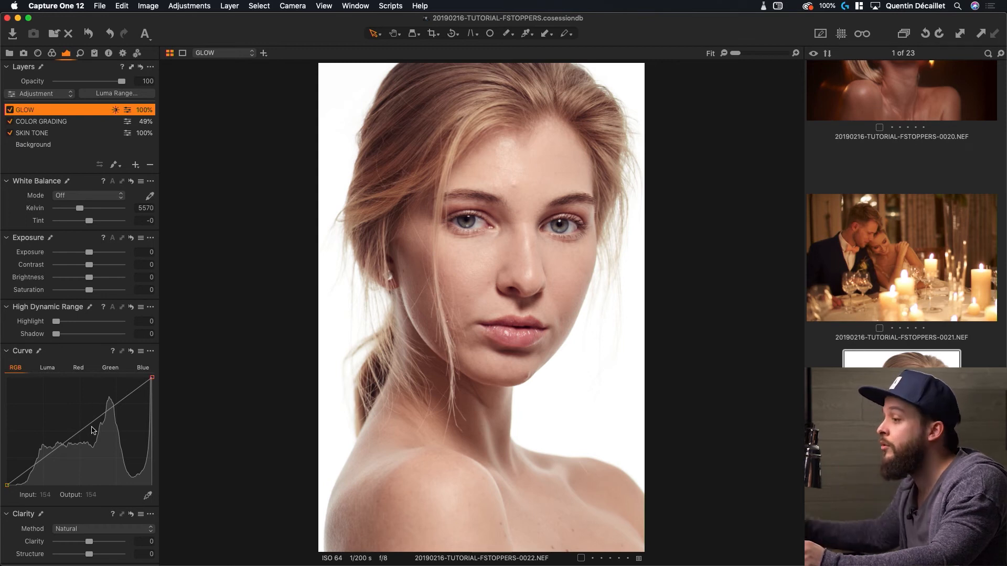
left_click_drag(115, 407, 114, 397)
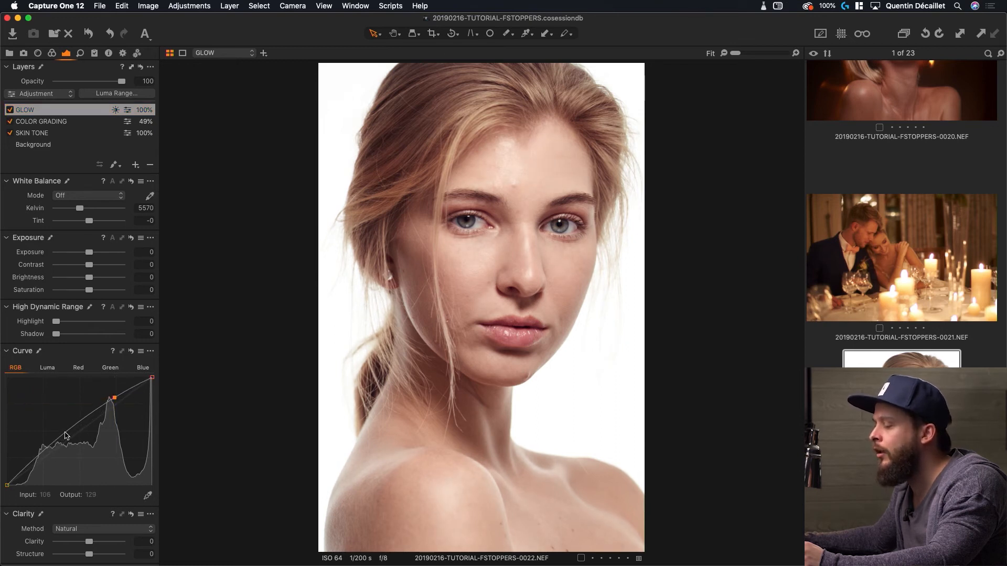
left_click_drag(71, 428, 77, 427)
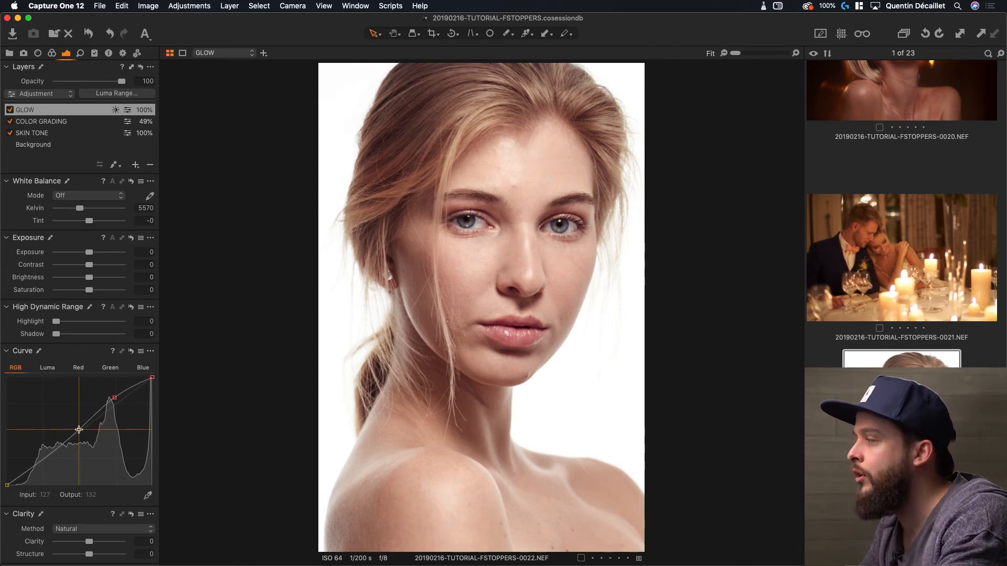
left_click(79, 430)
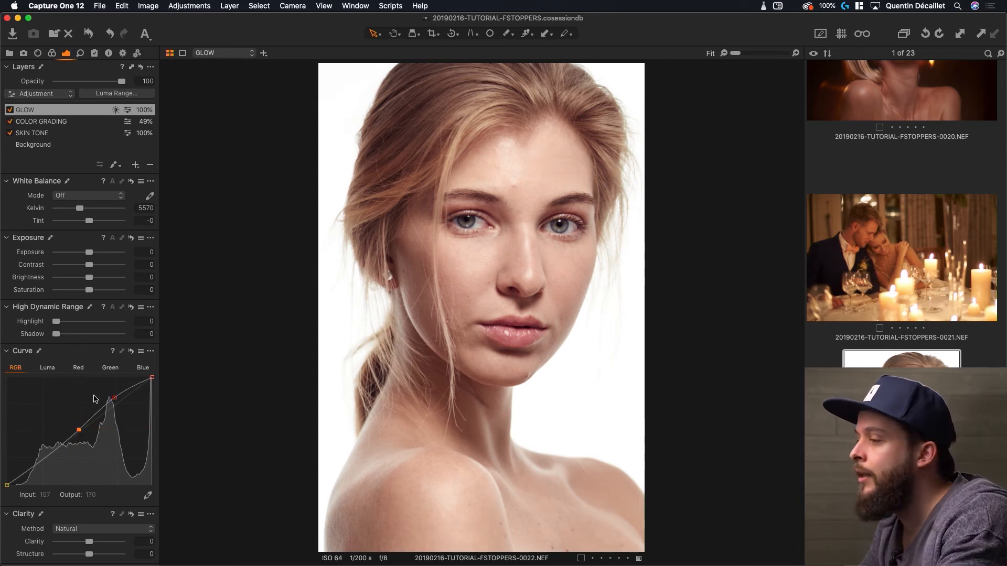
Raise the highlights slightly on GLOW's blue curve and anchor its midtones on the diagonal.
left_click(110, 368)
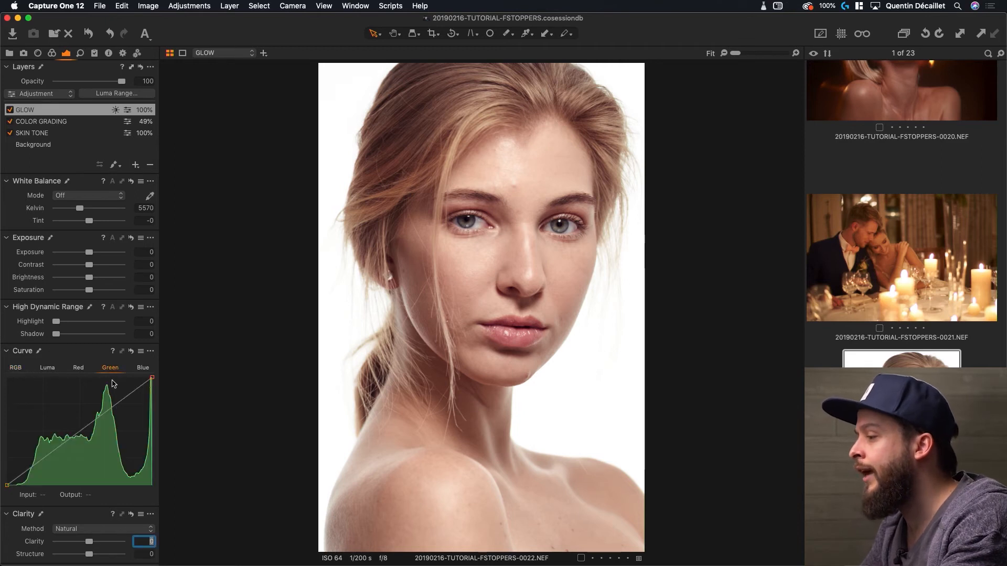
left_click(143, 367)
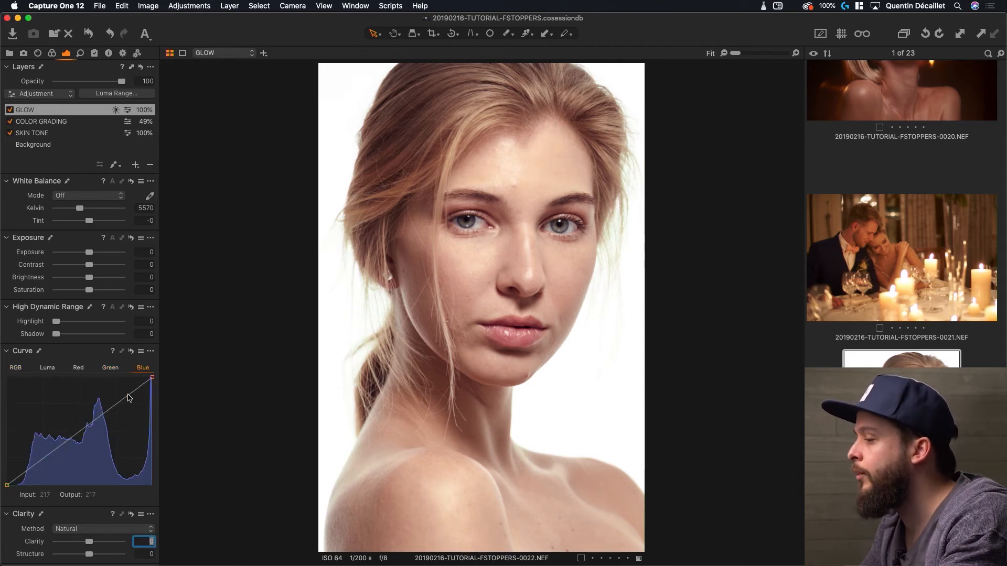
left_click_drag(129, 397, 127, 392)
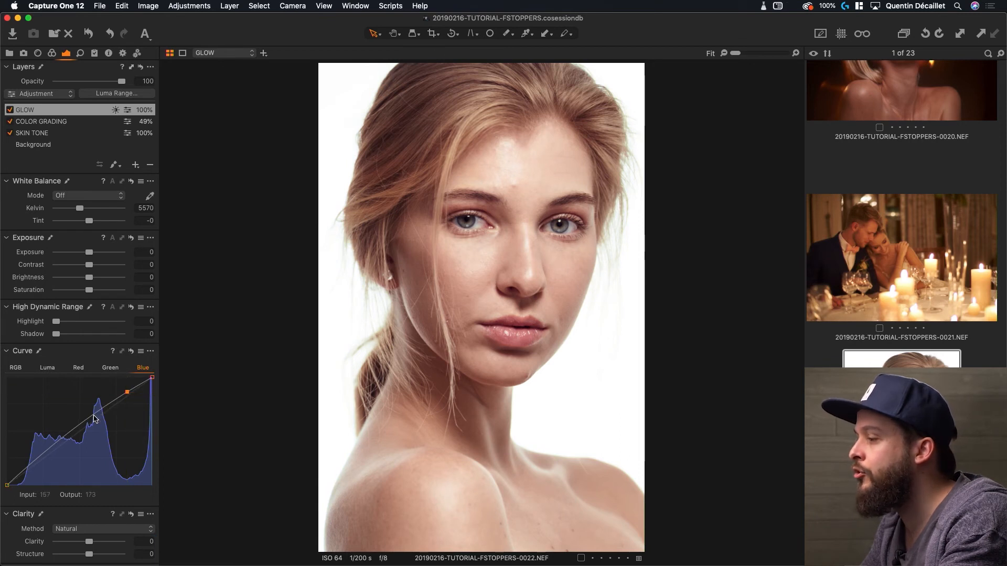
left_click_drag(89, 420, 82, 430)
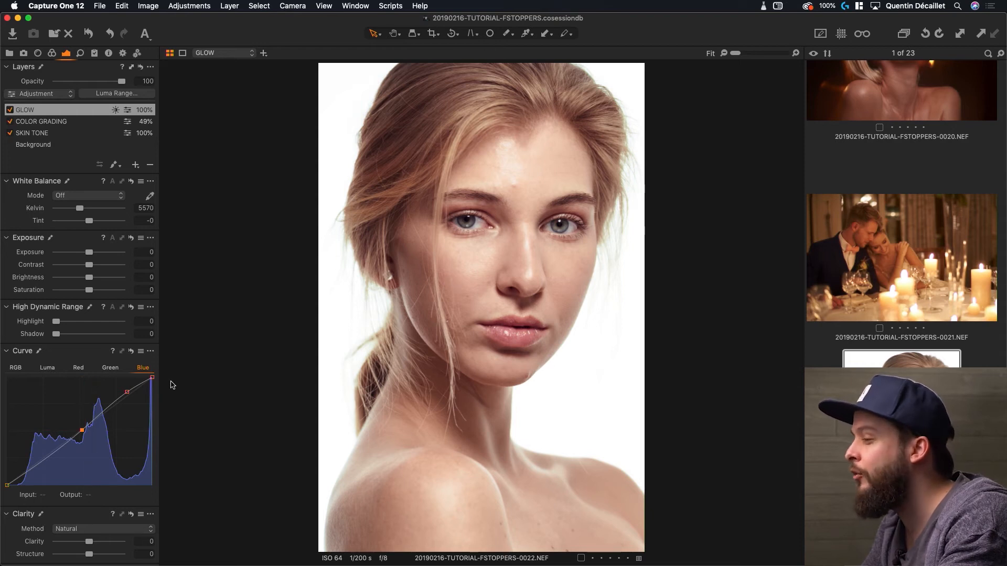
Lower the highlights slightly on GLOW's red curve and anchor its midtones.
left_click(111, 369)
left_click(79, 369)
left_click(130, 397)
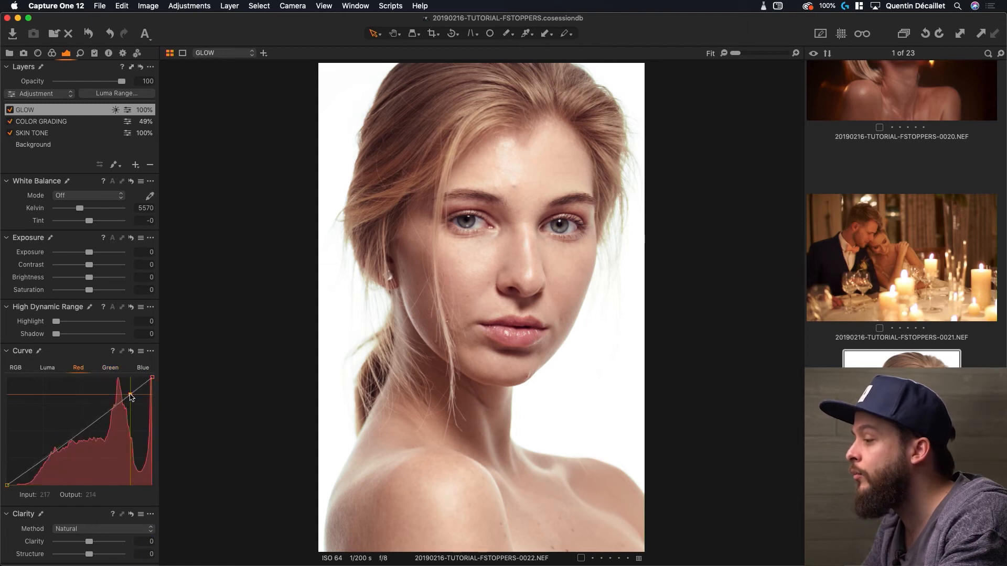
left_click(86, 428)
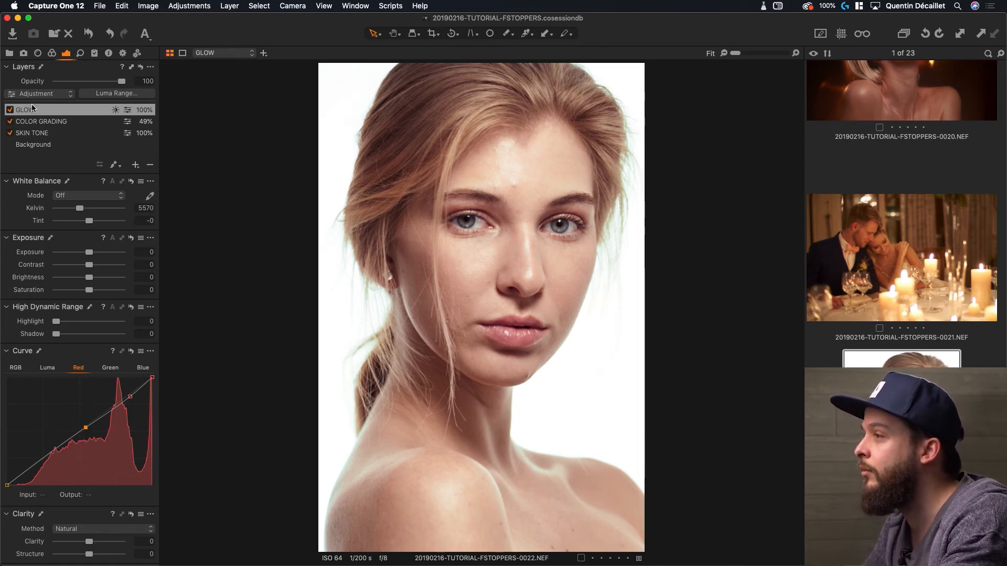
Lower the GLOW layer's opacity to 61, comparing the portrait with the layer off and on.
left_click(10, 110)
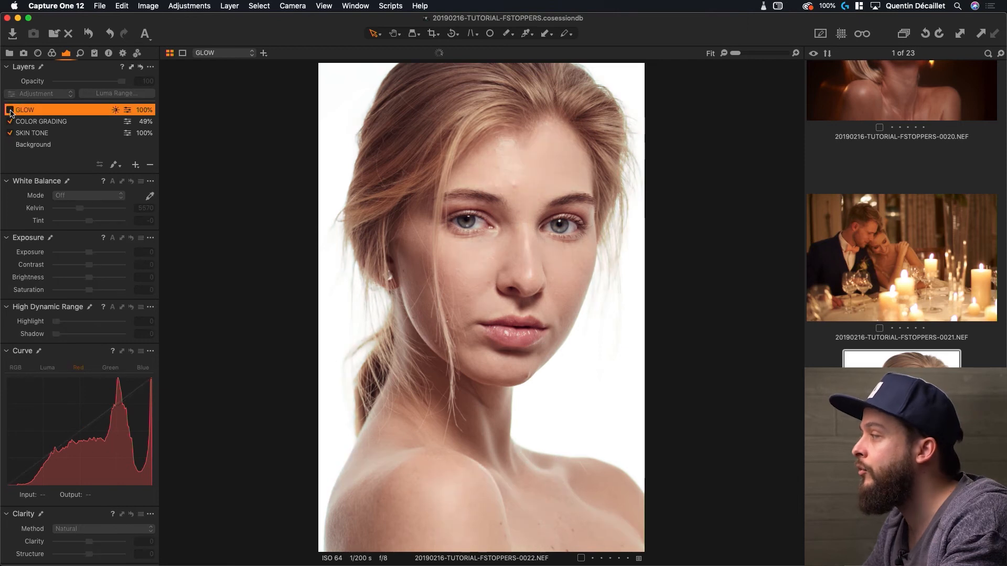
left_click(10, 110)
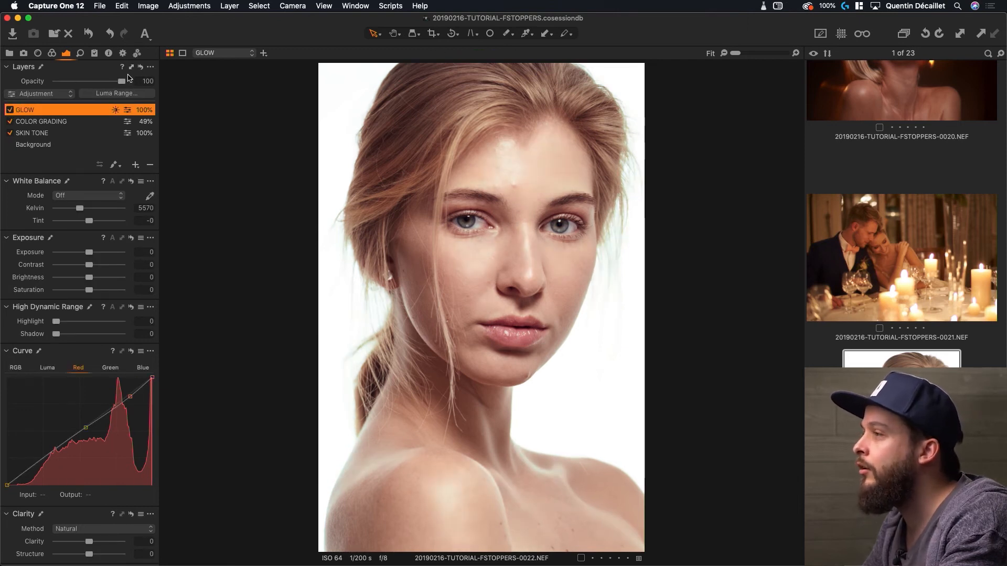
left_click_drag(106, 85, 103, 85)
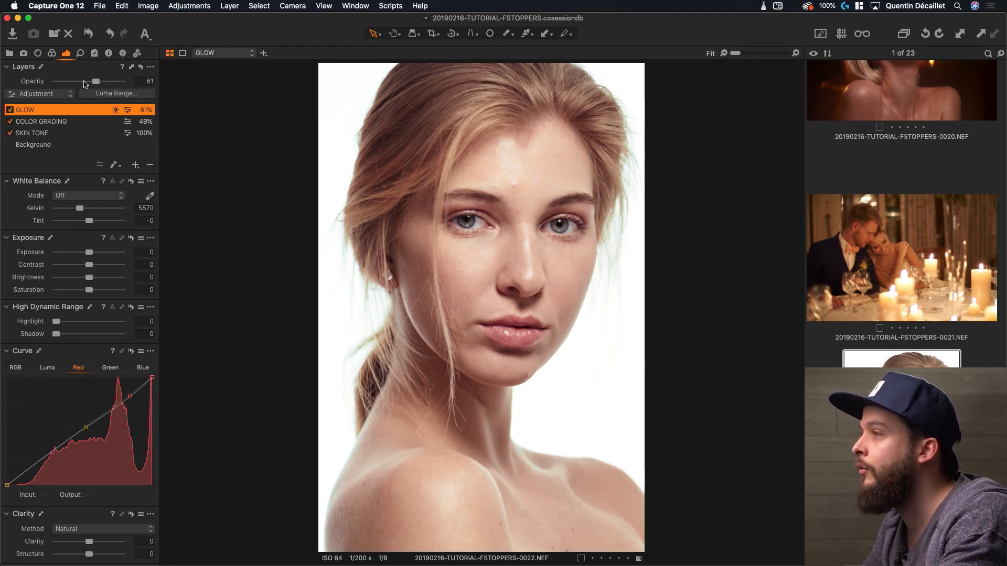
left_click(10, 109)
left_click(10, 109)
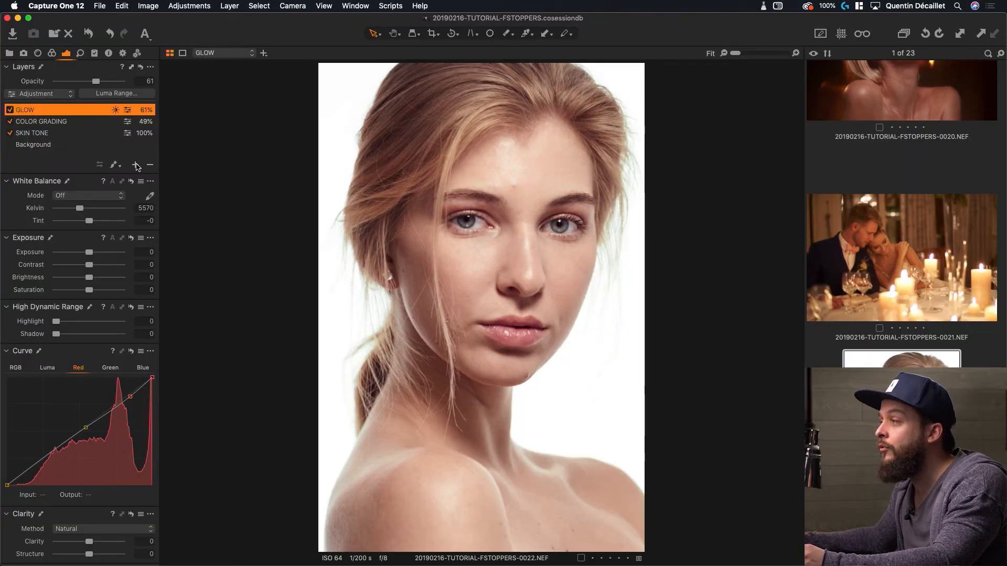
Add a new filled layer above GLOW and name it SHADOWS.
left_click(136, 165)
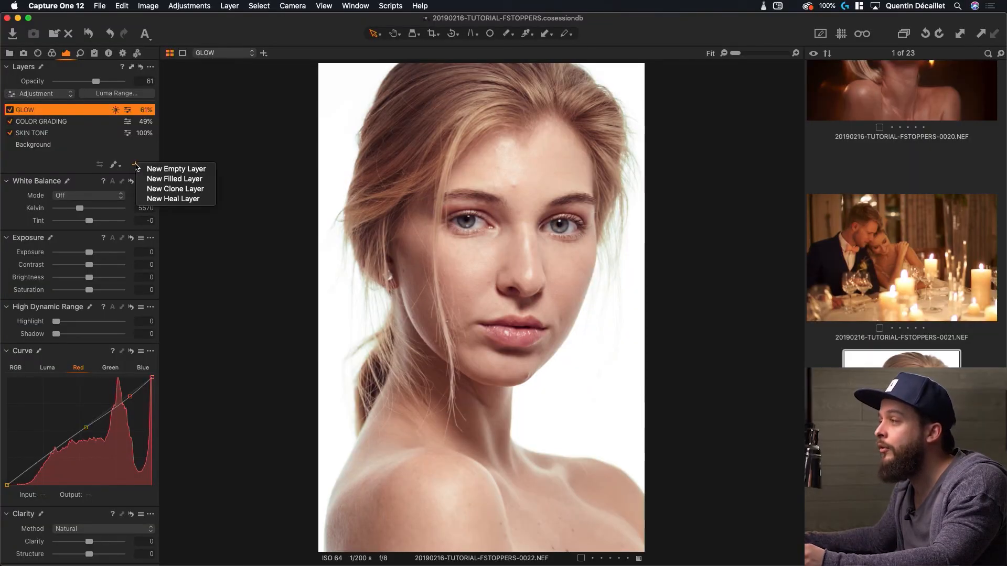
left_click(162, 179)
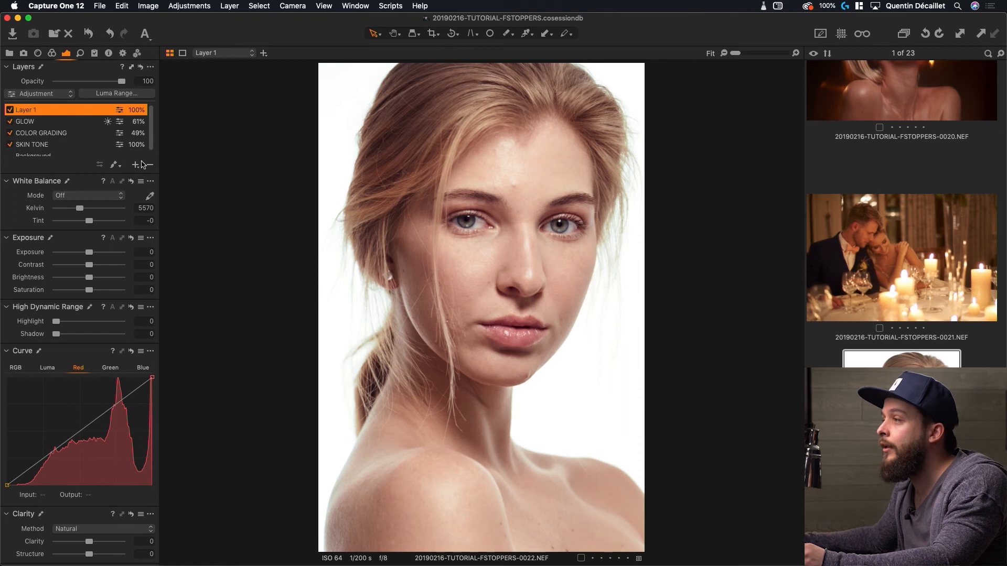
double_click(35, 114)
type("SHAD")
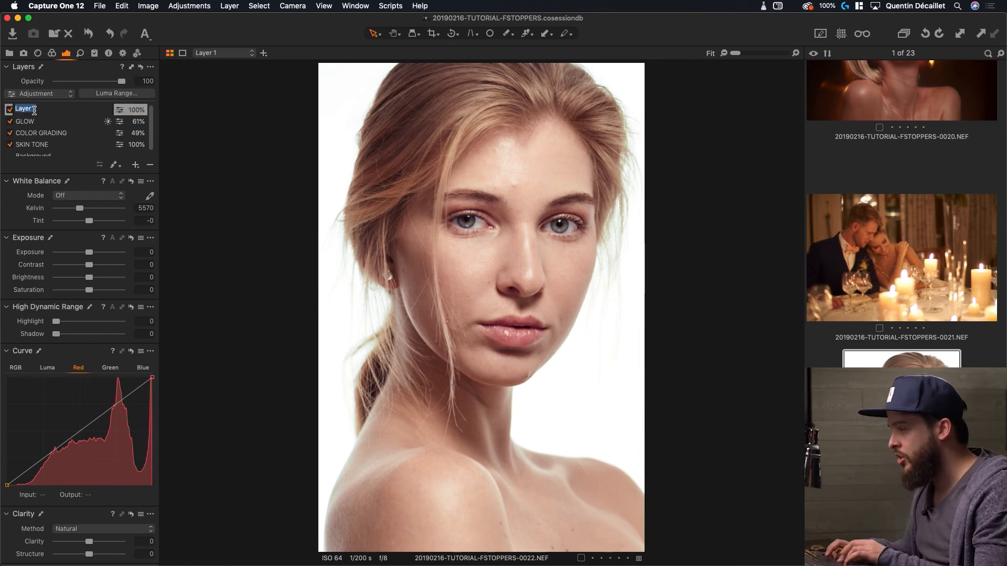
type("OWS")
key("Return")
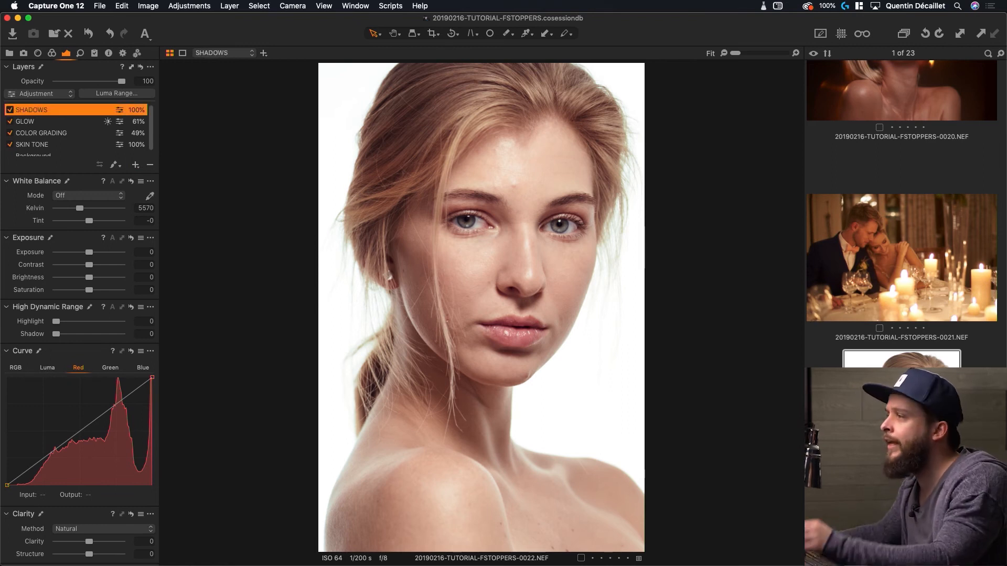
Limit the SHADOWS layer with a luma range of 0 to 50, falloff 0 to 150, radius 14.8 and sensitivity 21, previewing the mask.
left_click(112, 92)
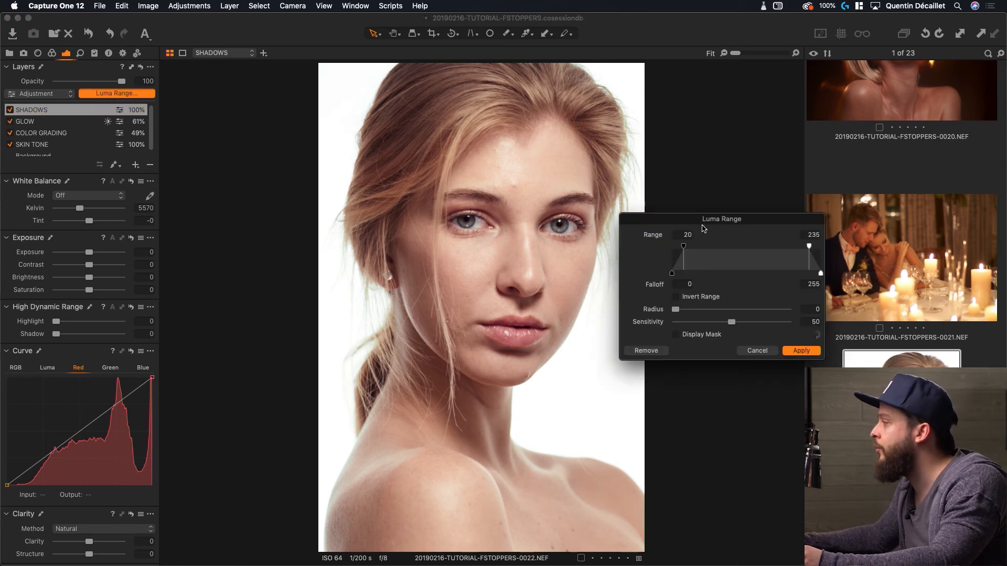
left_click_drag(720, 221, 675, 250)
left_click_drag(637, 278, 631, 277)
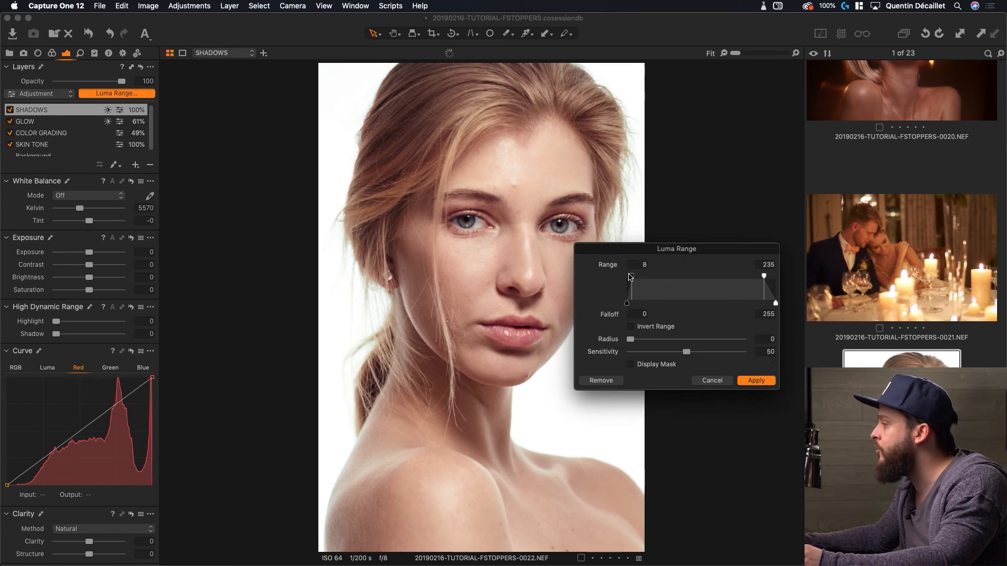
left_click(631, 365)
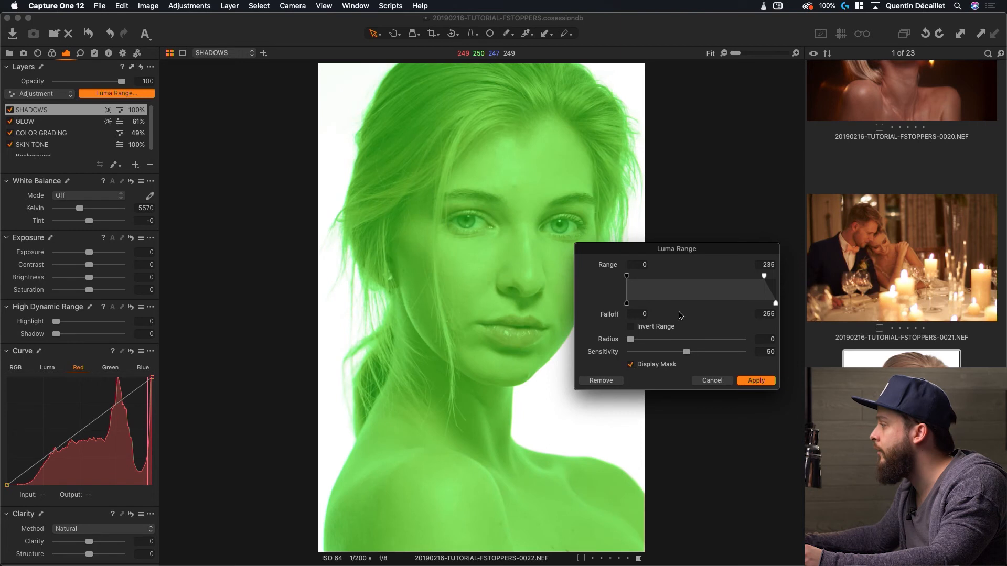
left_click_drag(757, 279, 650, 279)
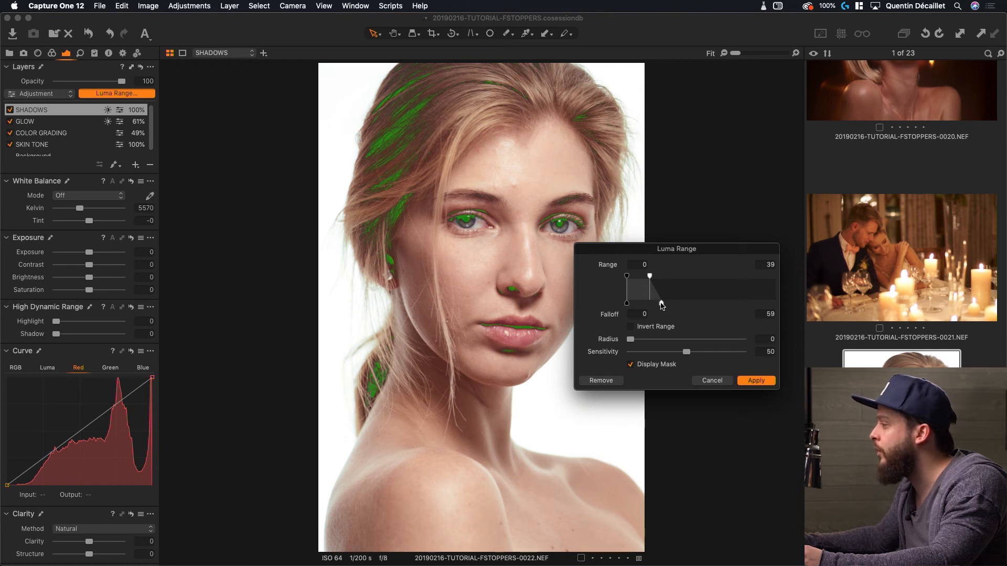
left_click_drag(663, 305, 694, 305)
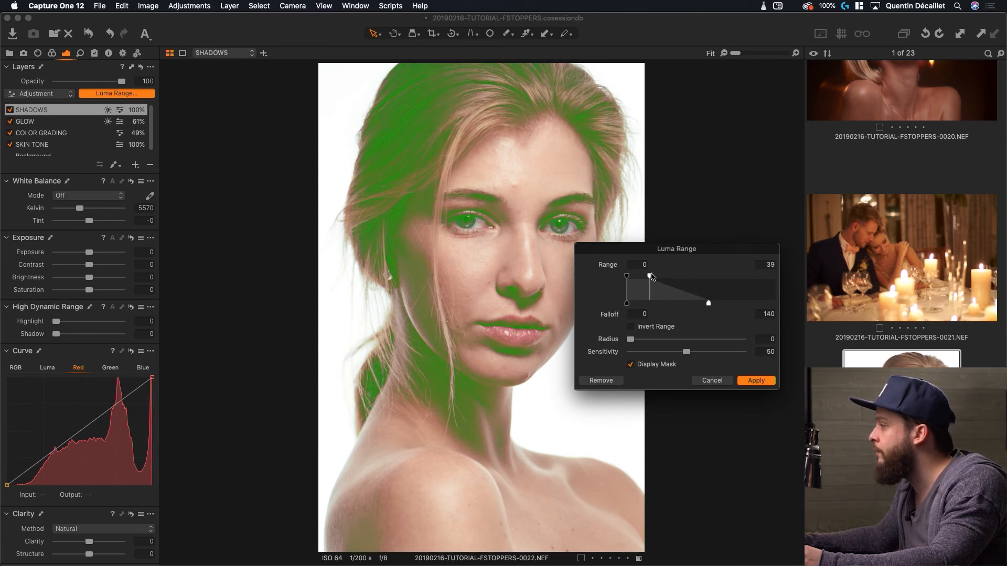
left_click_drag(652, 278, 657, 278)
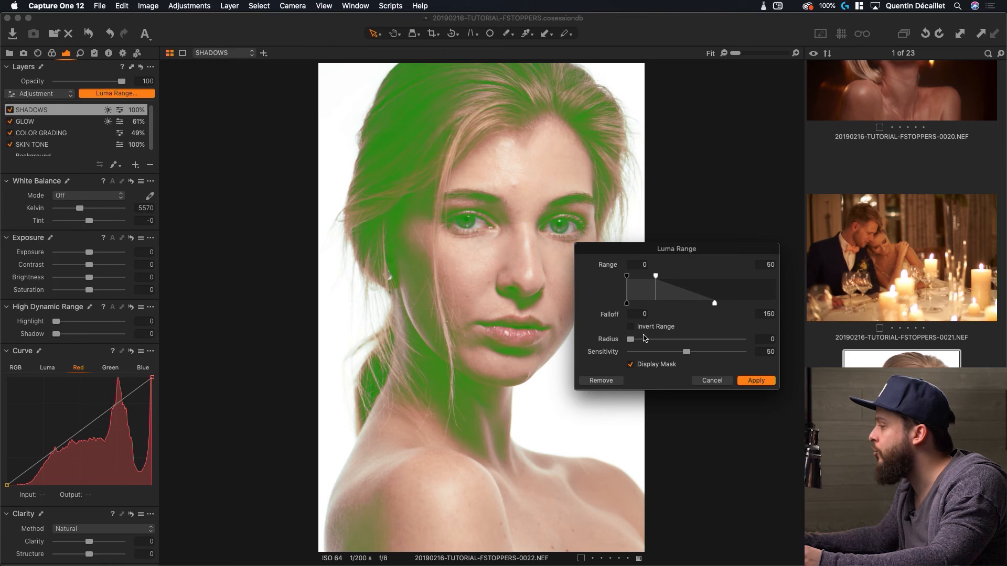
mouse_move(650, 342)
left_mouse_down()
mouse_move(677, 355)
mouse_move(654, 354)
left_mouse_up()
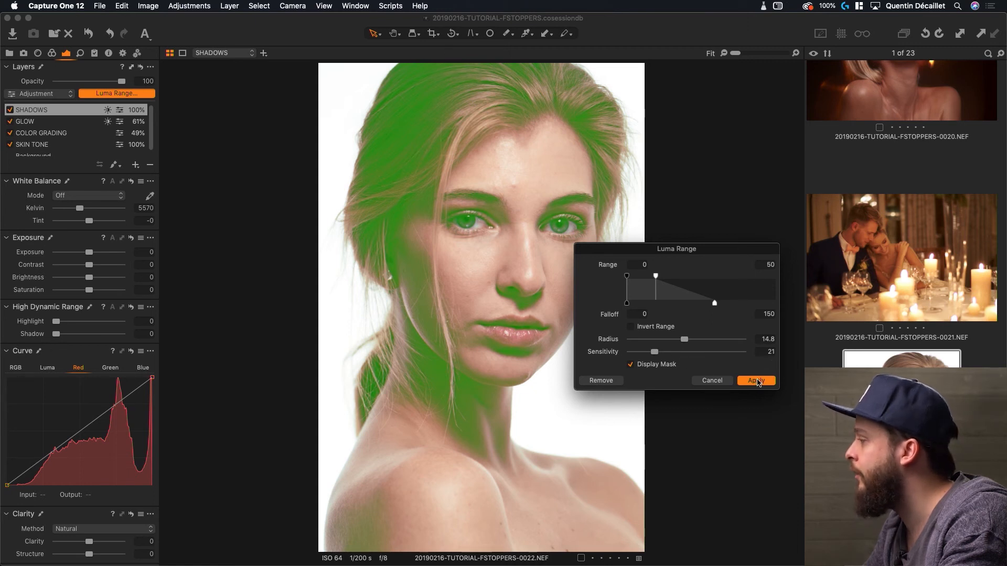
left_click(757, 380)
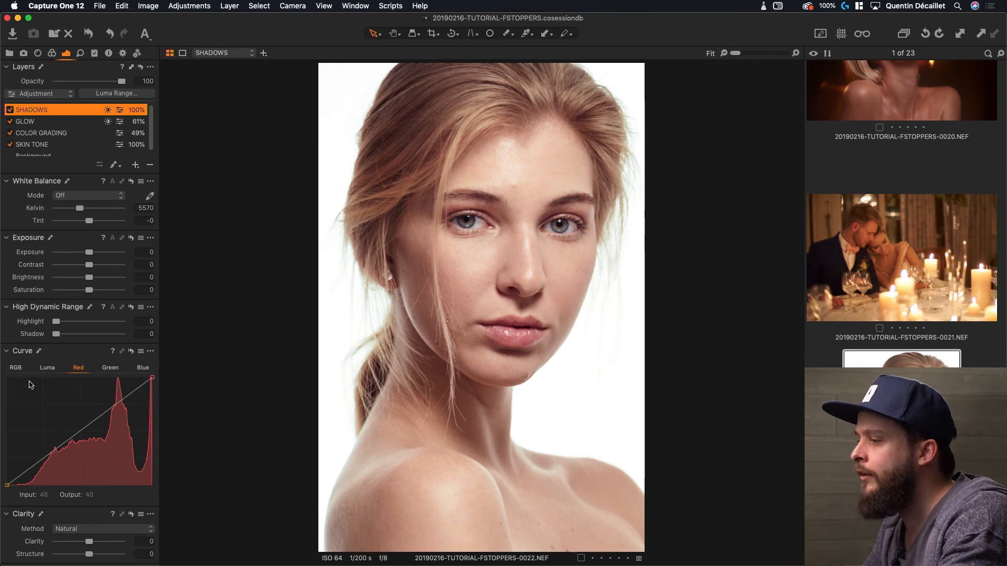
Lower the shadows on SHADOWS's RGB curve with its midtones anchored, and raise the shadows on its red curve.
left_click(16, 368)
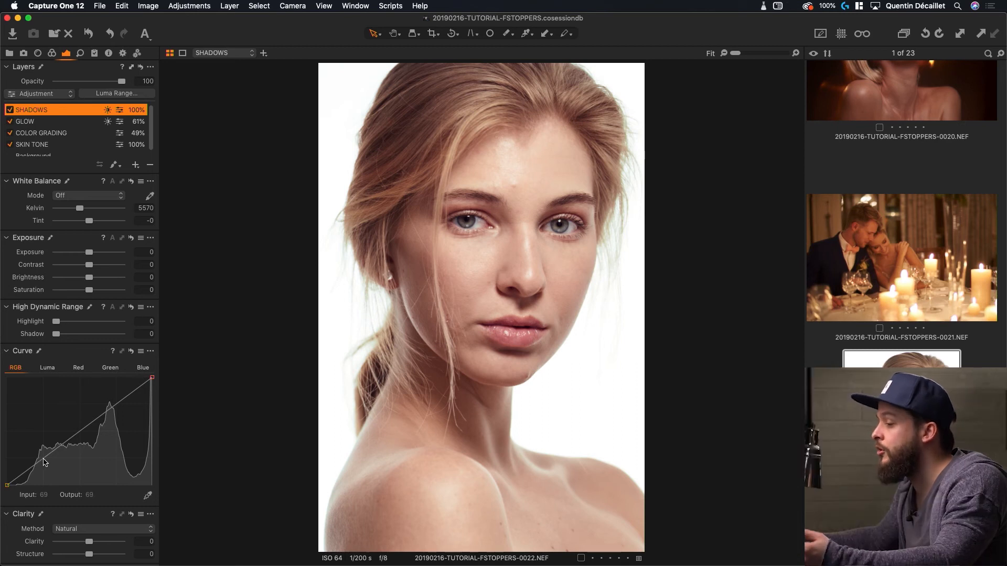
left_click_drag(44, 460, 79, 432)
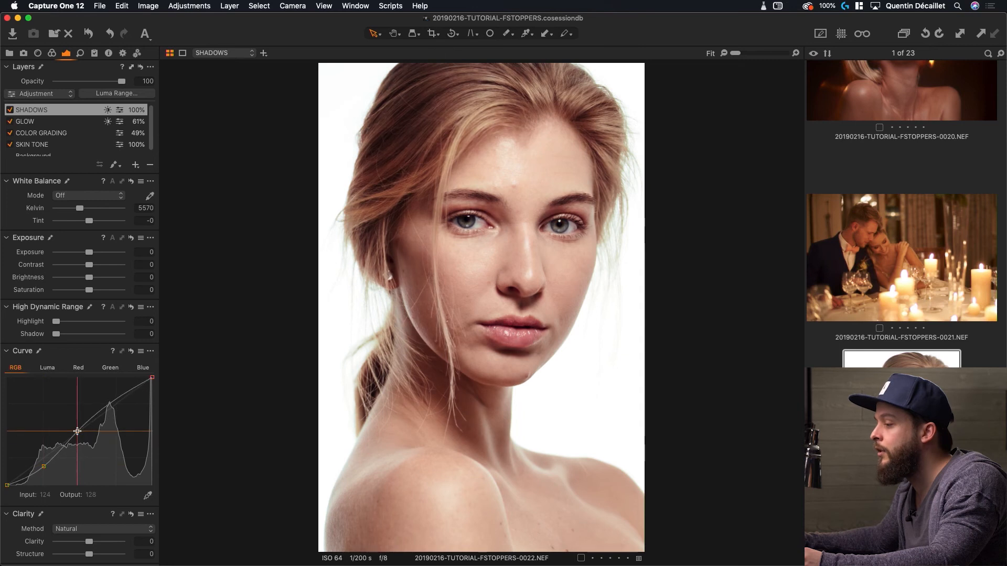
left_click(79, 368)
left_click_drag(44, 460, 42, 455)
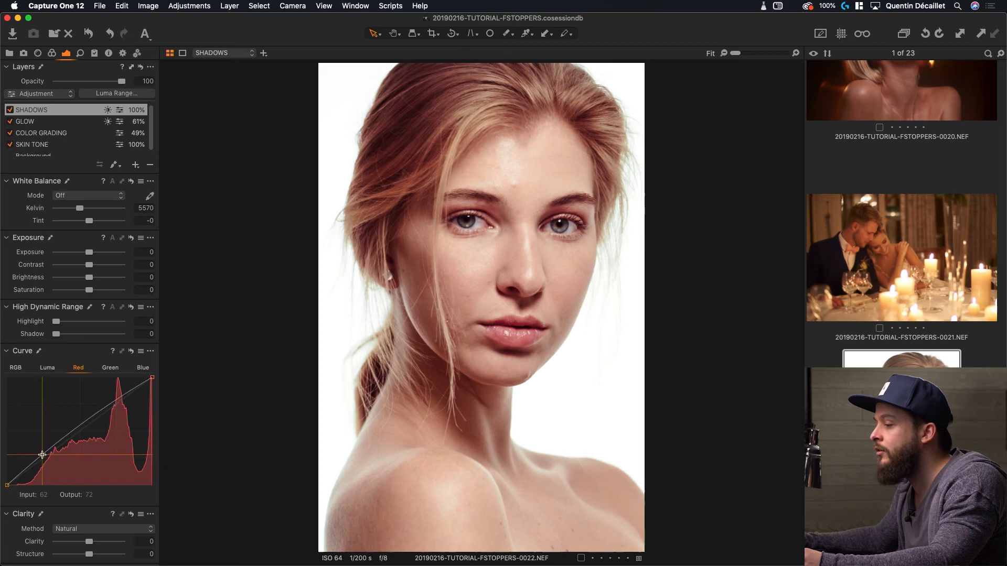
Lower the shadows slightly on SHADOWS's green curve and add a shadow point on the diagonal of its blue curve.
left_click(110, 367)
left_click_drag(39, 463, 40, 466)
left_click(140, 368)
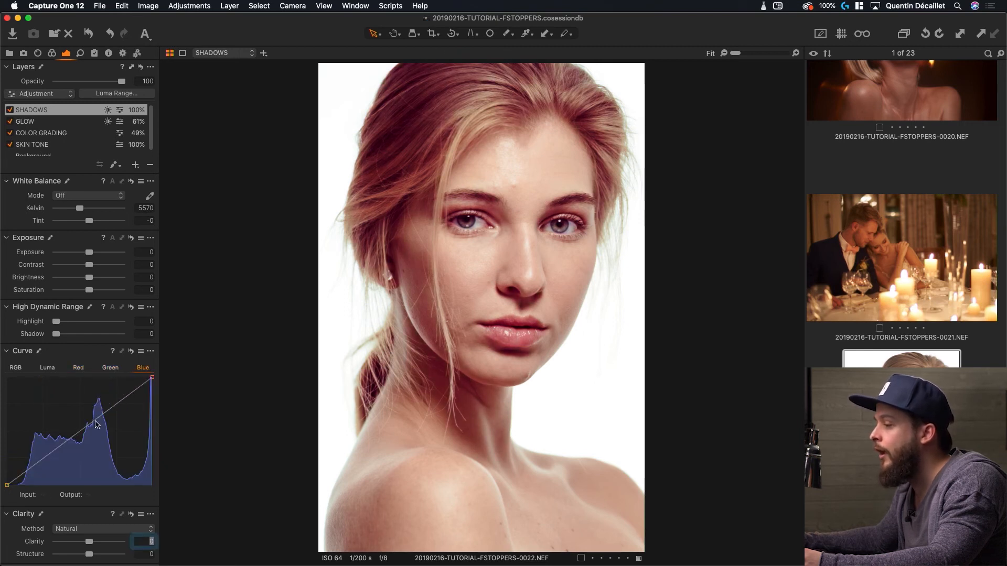
left_click(41, 462)
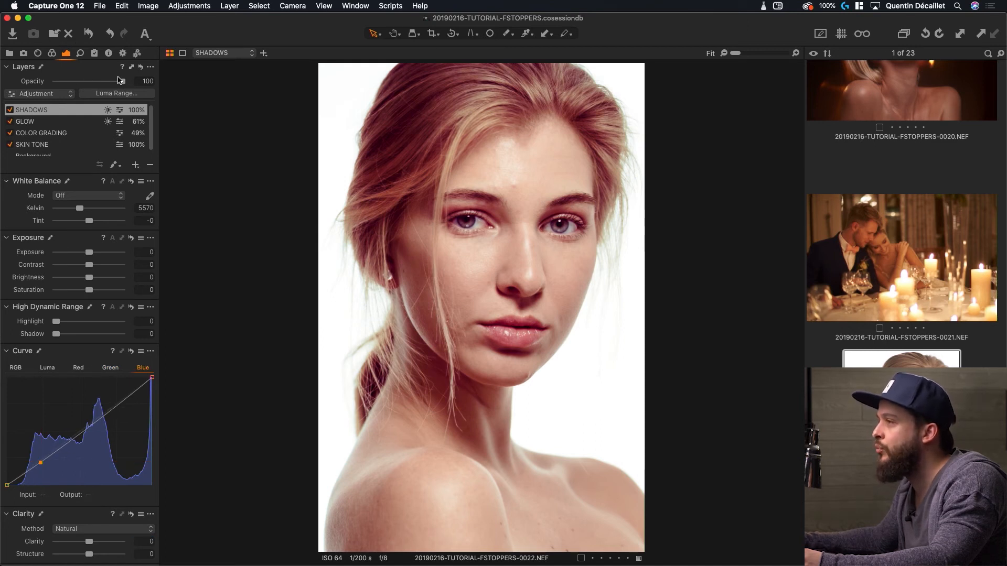
Lower the SHADOWS layer's opacity to 30, comparing it off and on, and set its saturation to -49.
left_click_drag(122, 82, 70, 83)
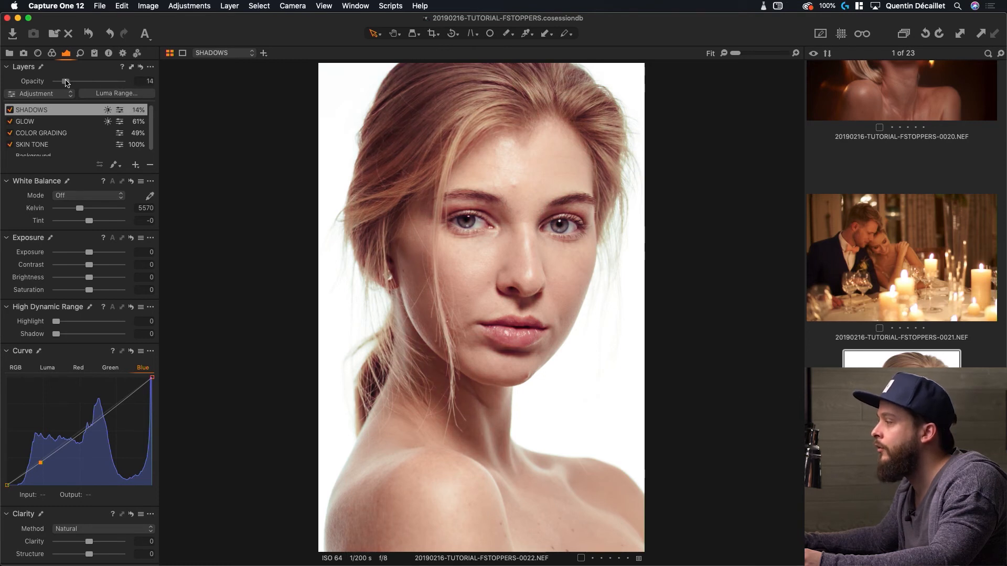
left_click(10, 110)
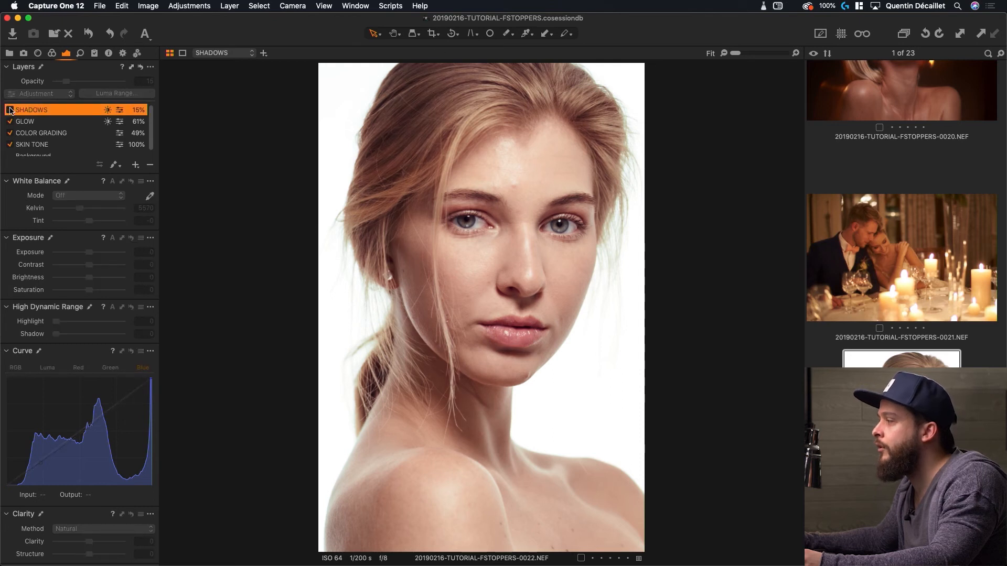
left_click(10, 110)
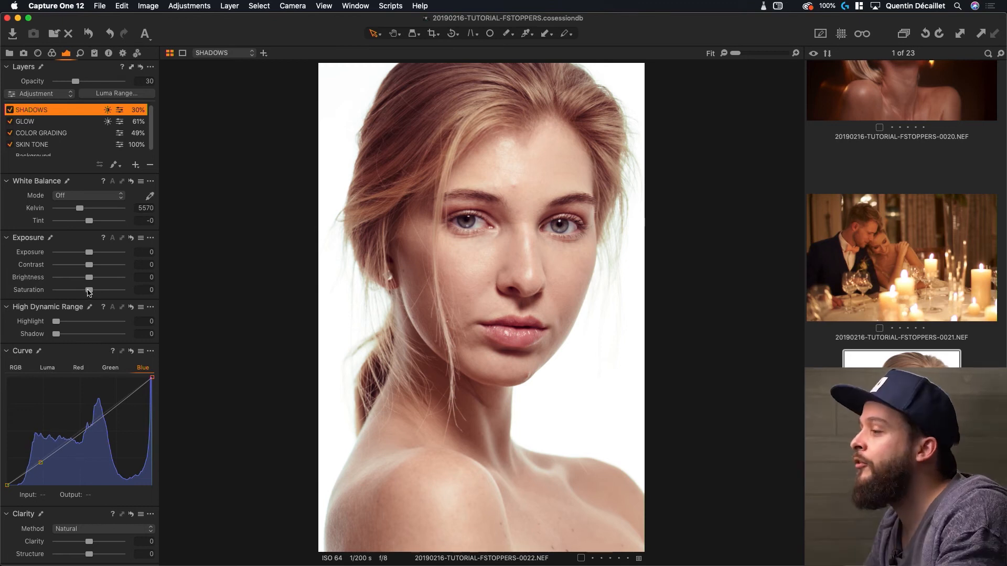
left_click_drag(88, 291, 73, 292)
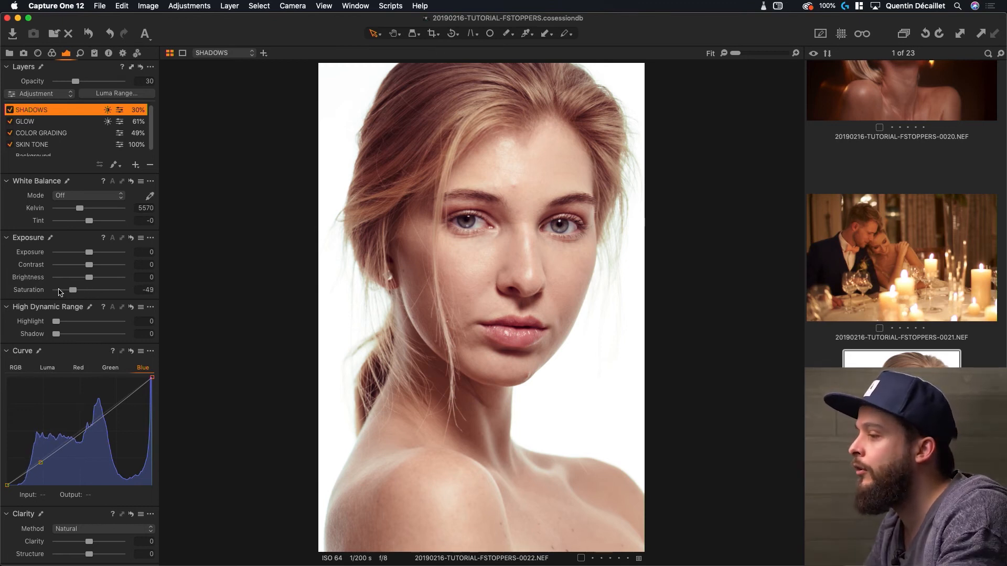
Reduce the shadow lift on SHADOWS's red curve and anchor its midtones close to the diagonal.
left_click(78, 368)
left_click_drag(38, 462, 38, 459)
left_click(79, 431)
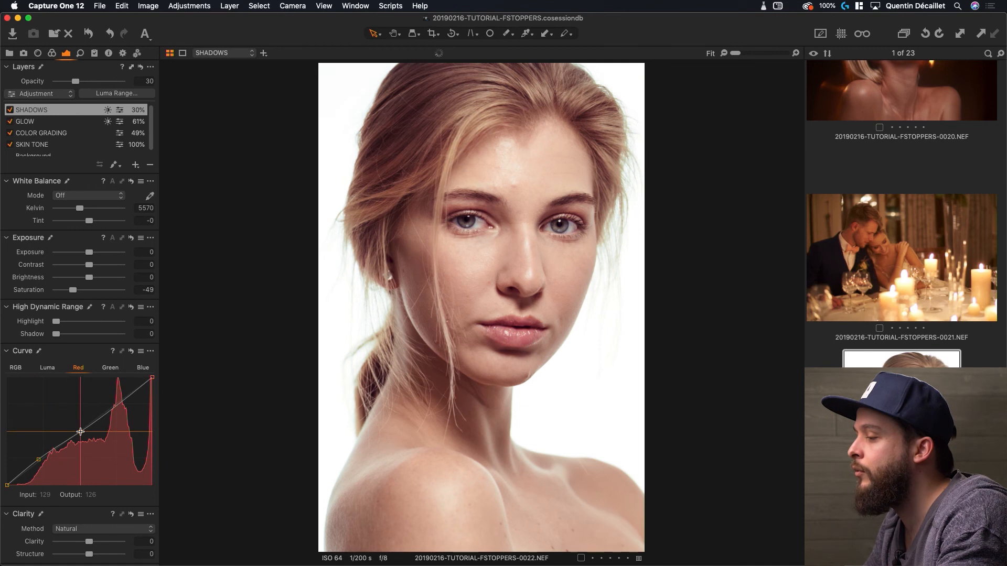
left_click_drag(79, 431, 79, 430)
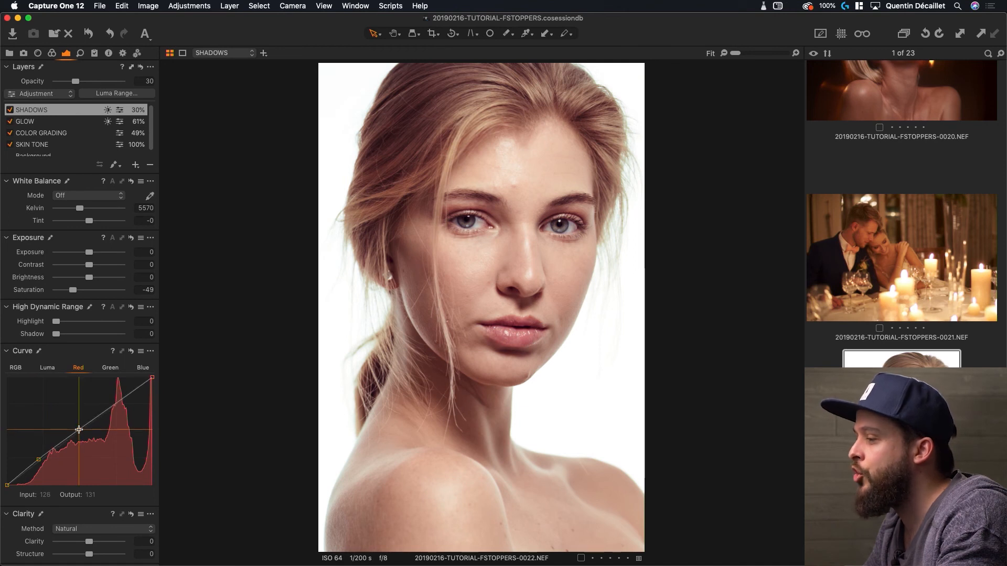
left_click(36, 460)
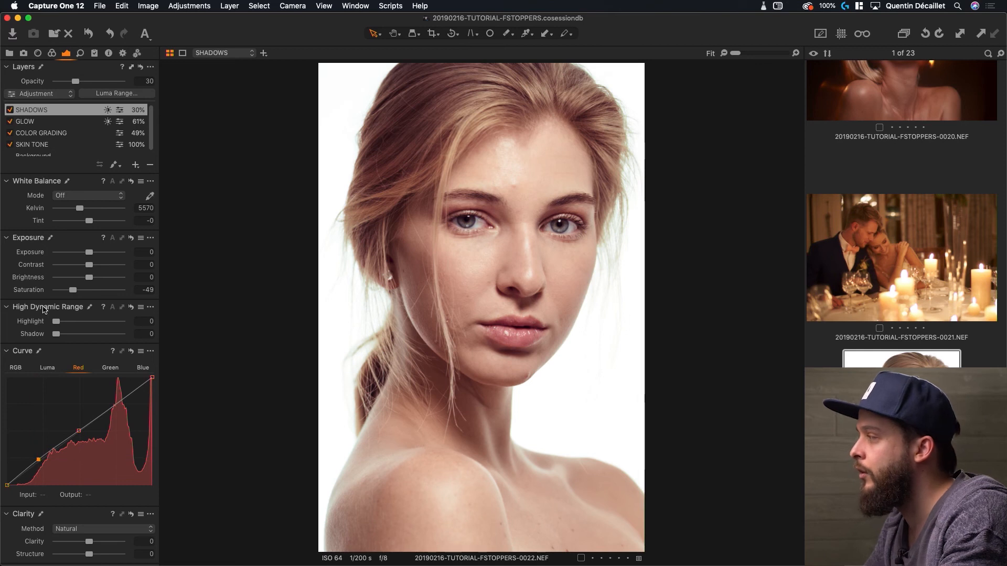
Compare the portrait with the SHADOWS layer off and on, and with all adjustments temporarily reset.
left_click(9, 111)
left_click(9, 111)
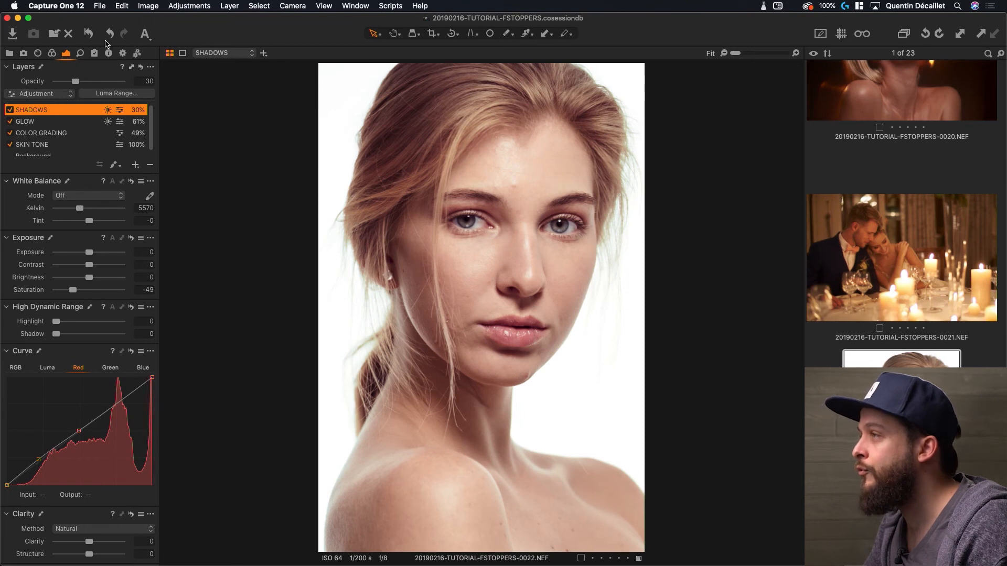
left_click(89, 34, "alt")
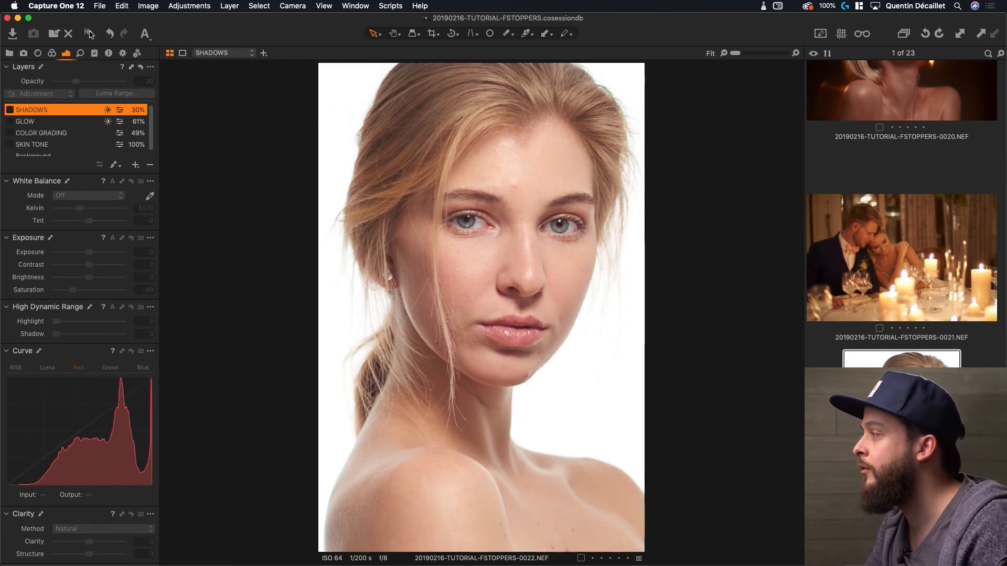
left_click(89, 34, "alt")
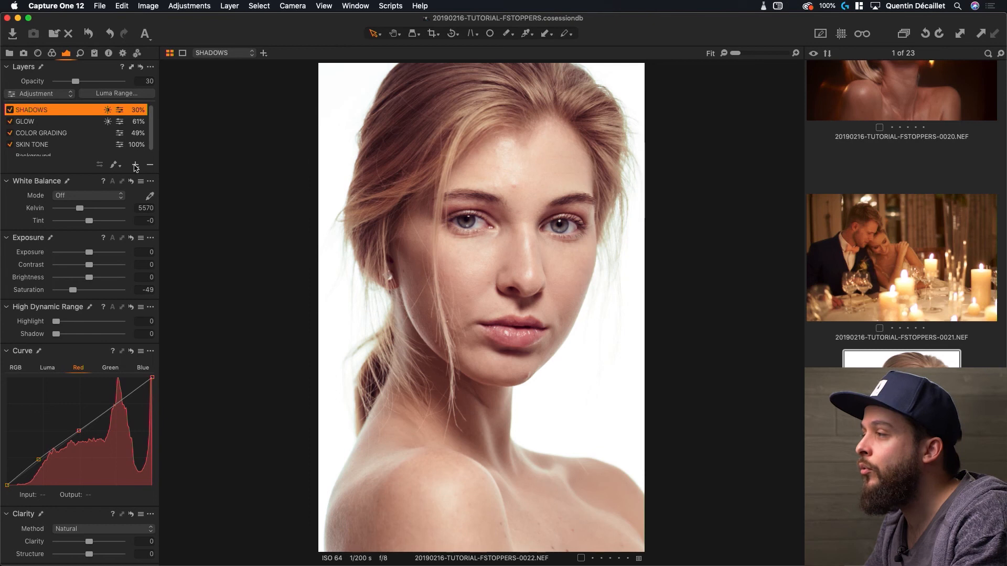
Add a new empty layer above SHADOWS and name it EYES.
left_click(135, 165)
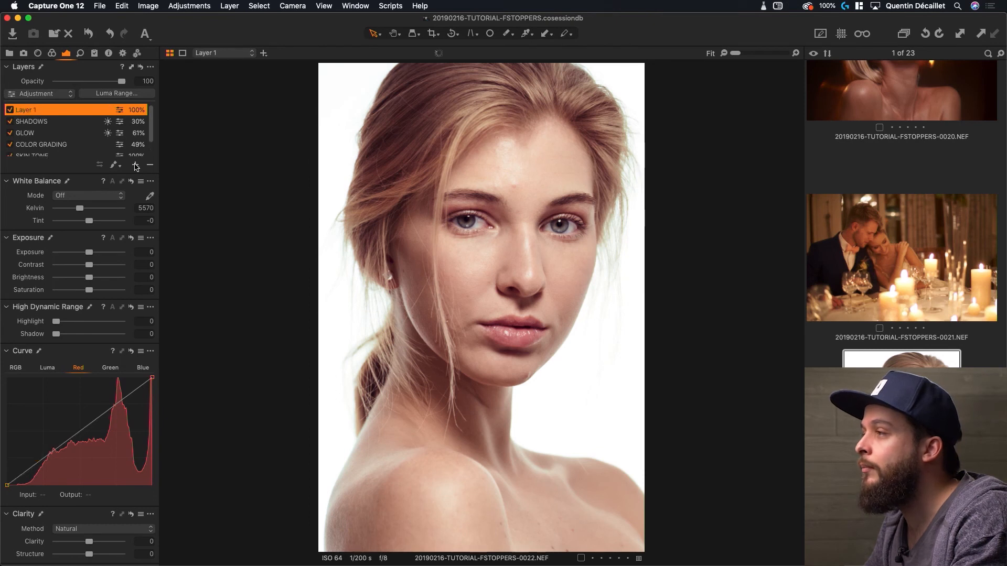
double_click(36, 112)
type("EYES")
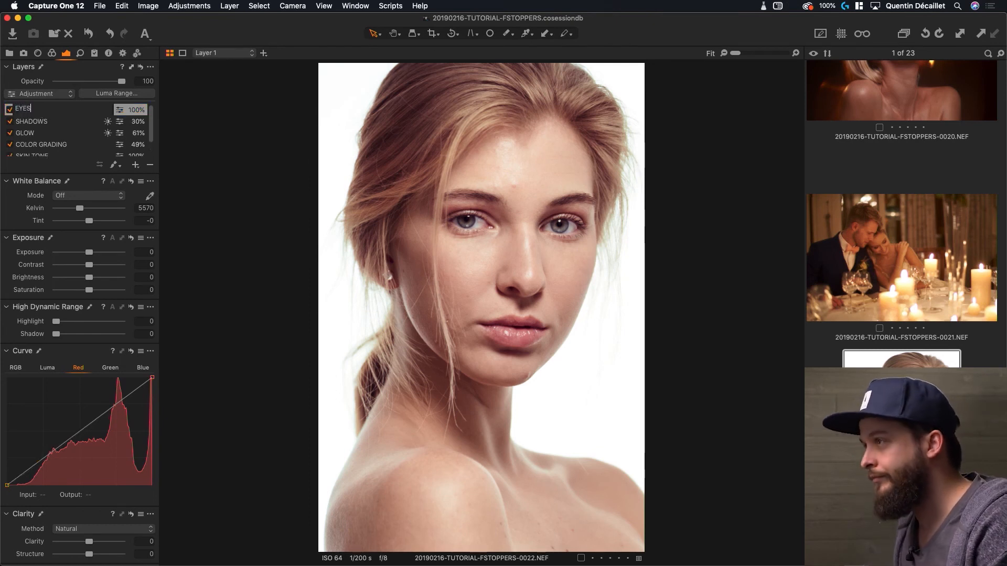
key("Return")
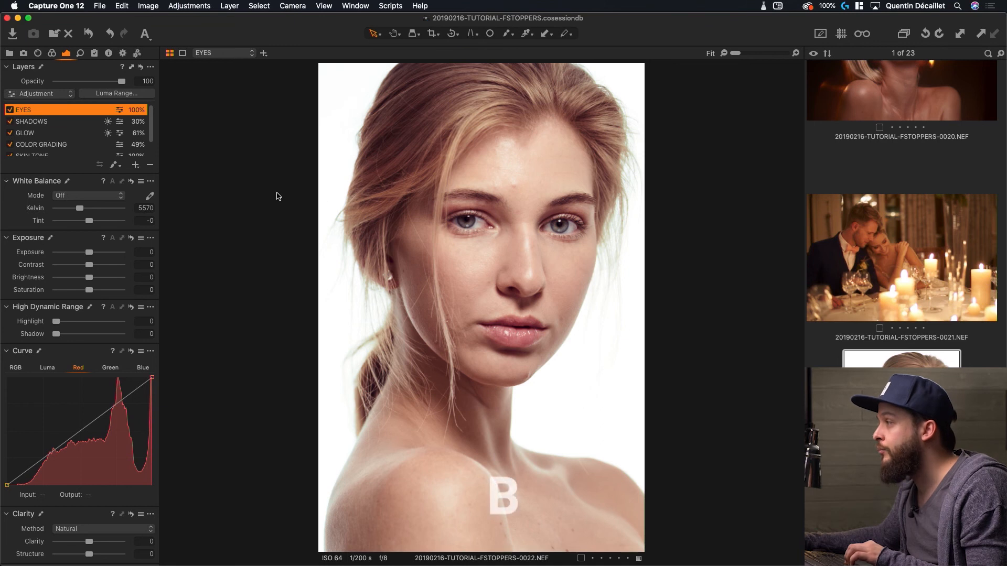
Set up the mask brush for the EYES layer with Auto Mask off, size 181 and hardness 0.
key("b")
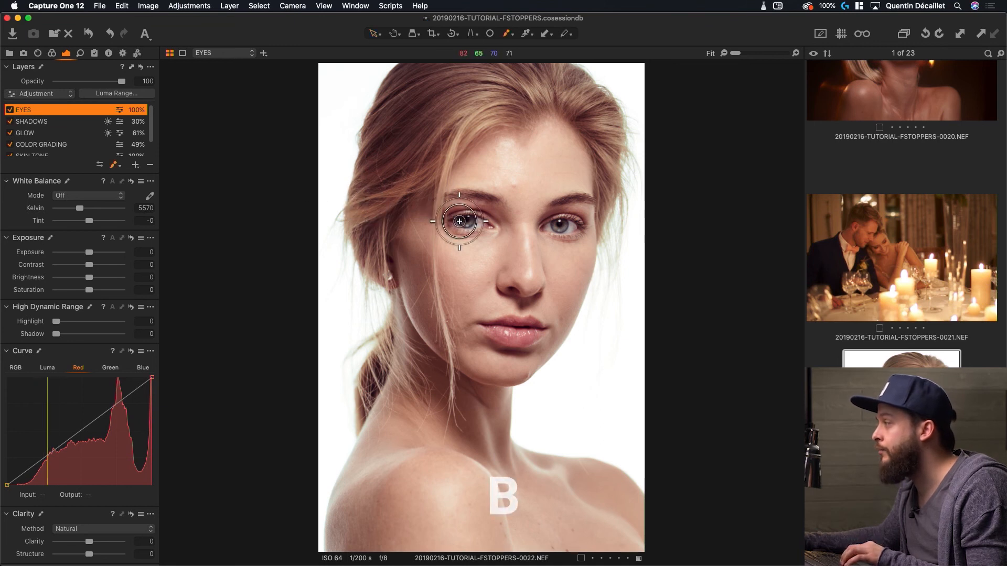
right_click(467, 221)
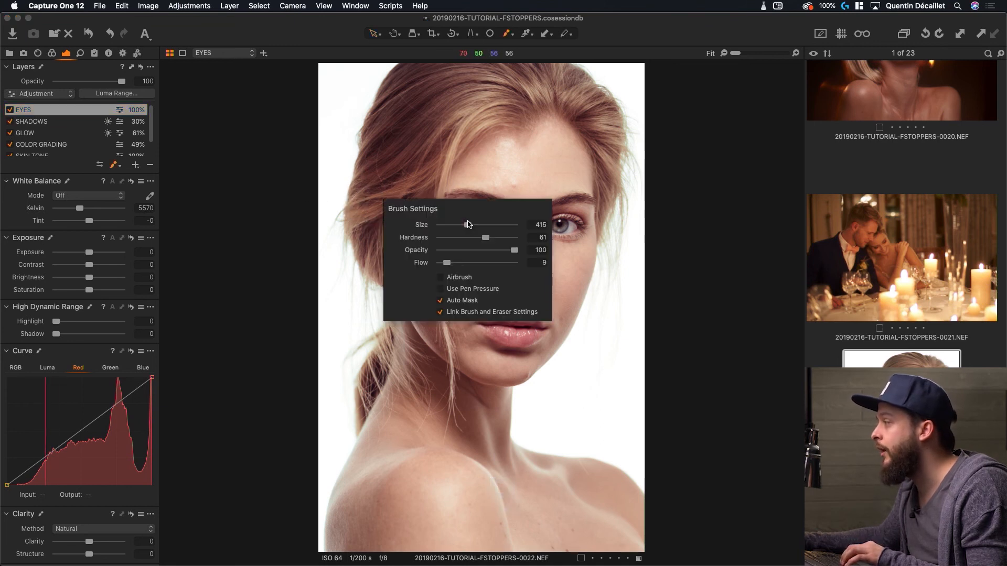
left_click(456, 302)
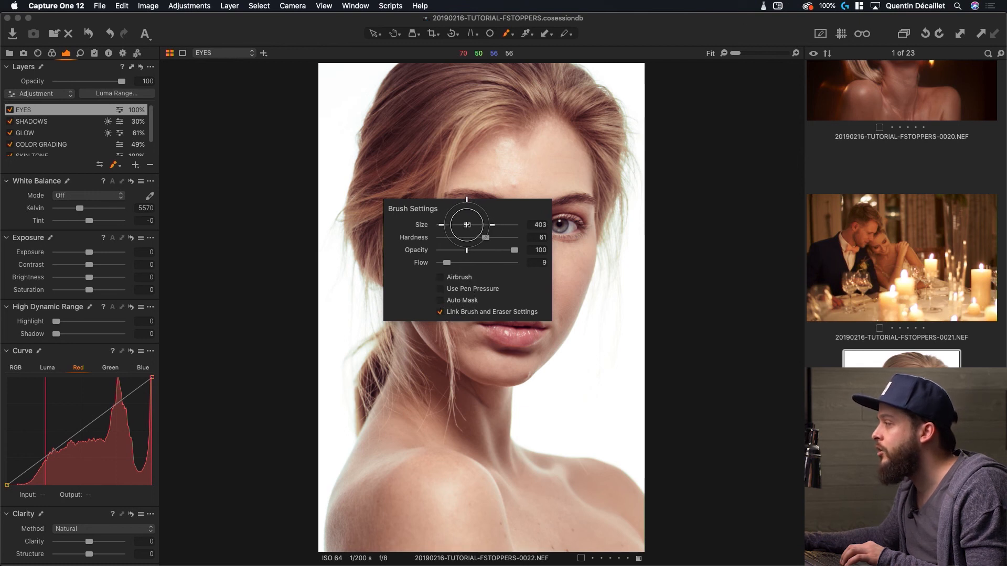
left_click_drag(467, 224, 459, 224)
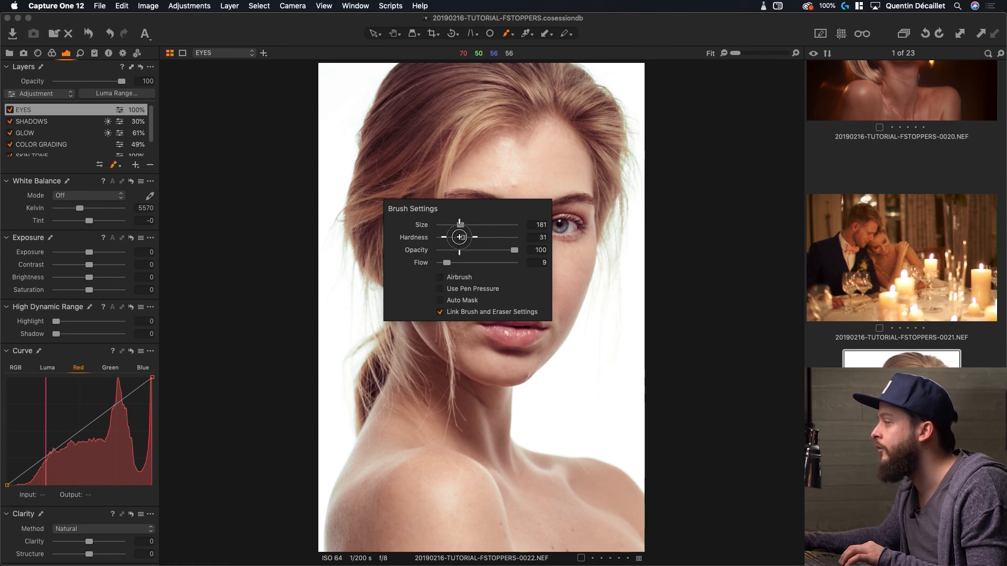
left_click_drag(460, 237, 436, 236)
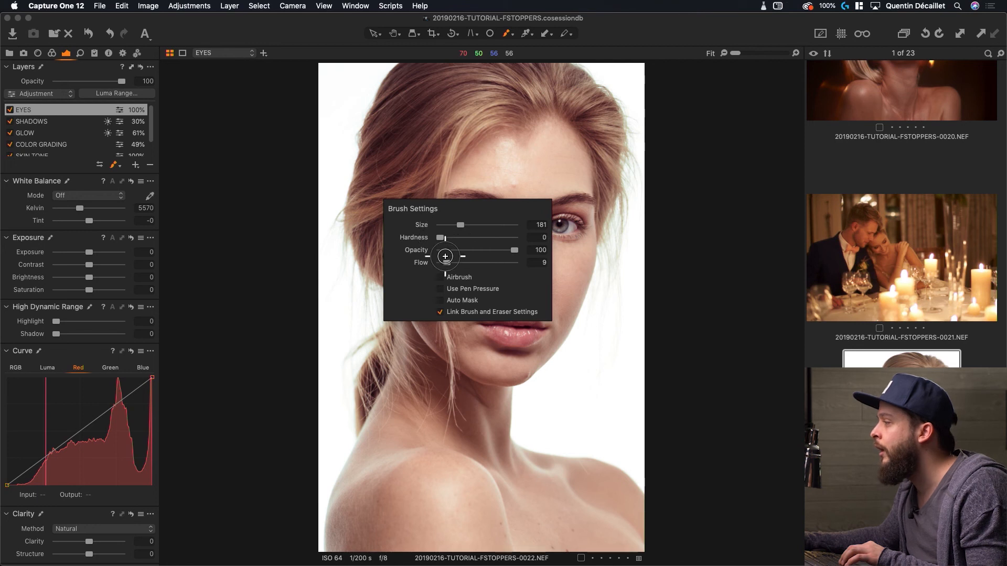
Reduce the mask brush's size so it fits inside the iris of the eye nearest the loose hair strand.
scroll(462, 208, "up", 2)
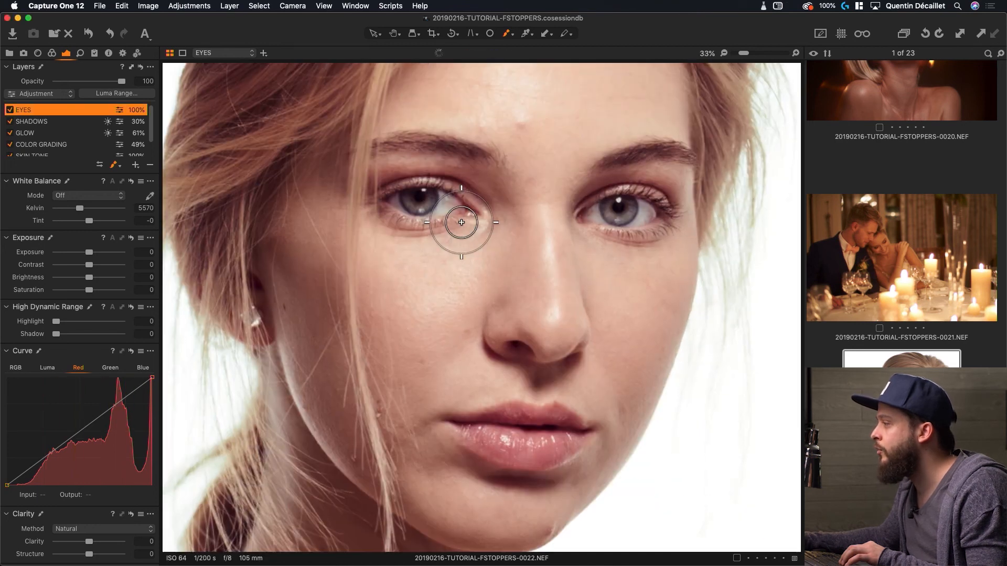
scroll(367, 209, "up", 2)
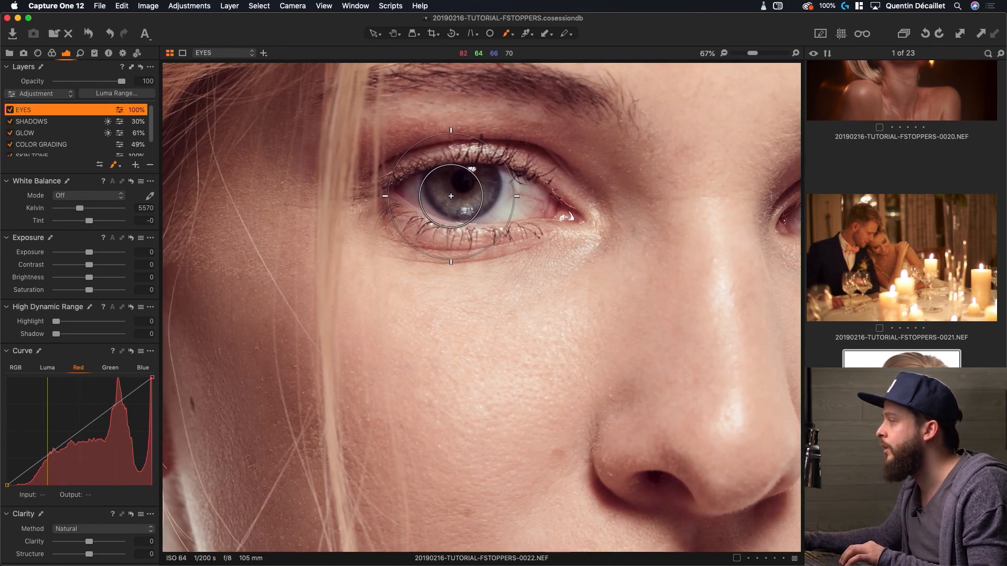
right_click(466, 194)
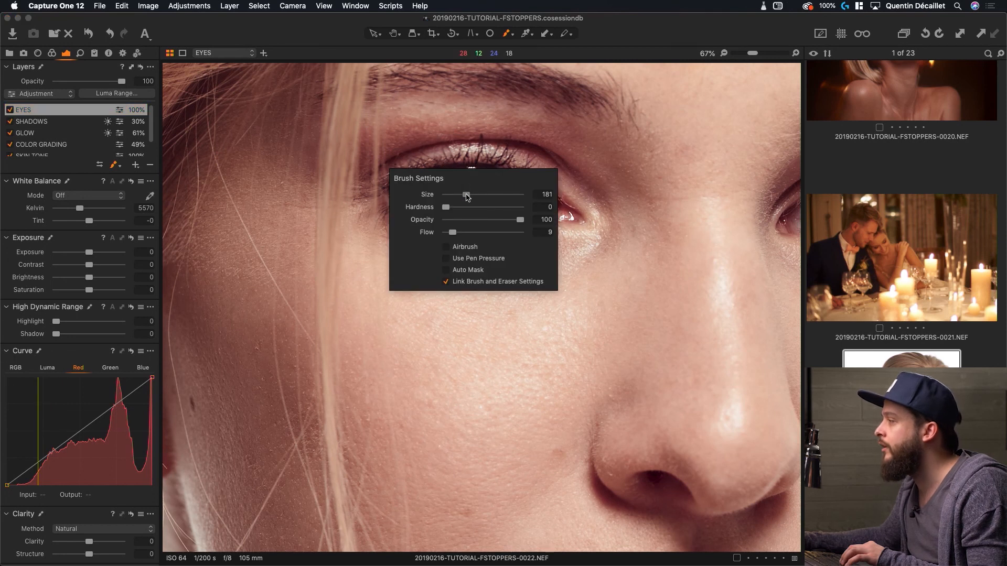
key("Escape")
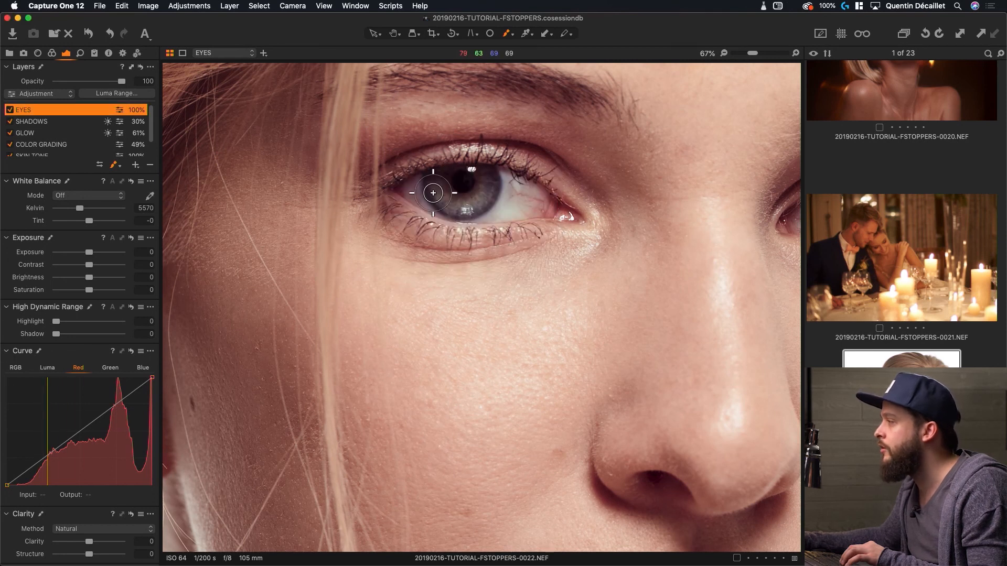
Toggle the EYES mask display and set the mask brush's flow to 100.
mouse_move(415, 195)
left_mouse_down()
mouse_move(417, 204)
mouse_move(409, 189)
left_mouse_up()
key("m")
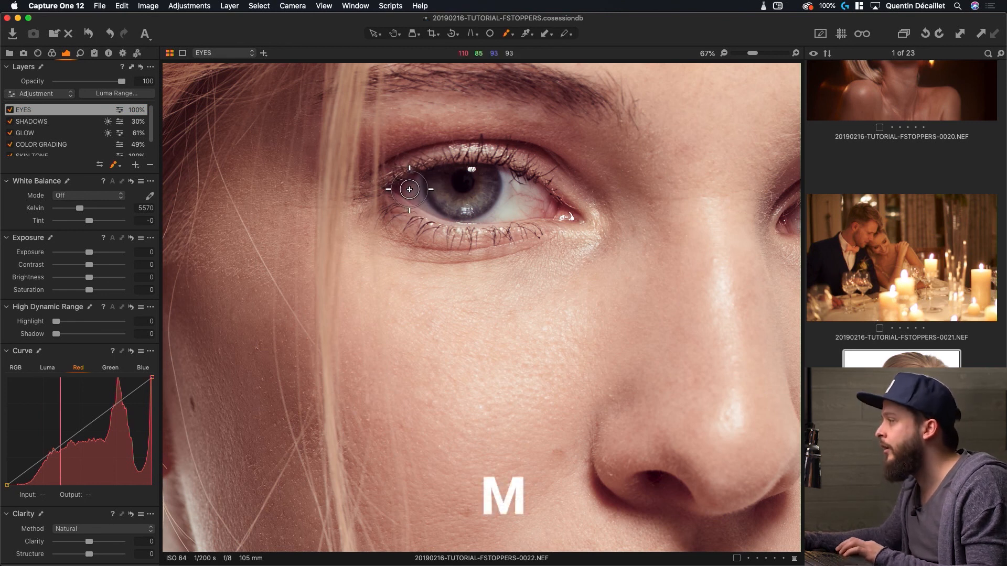
key("m")
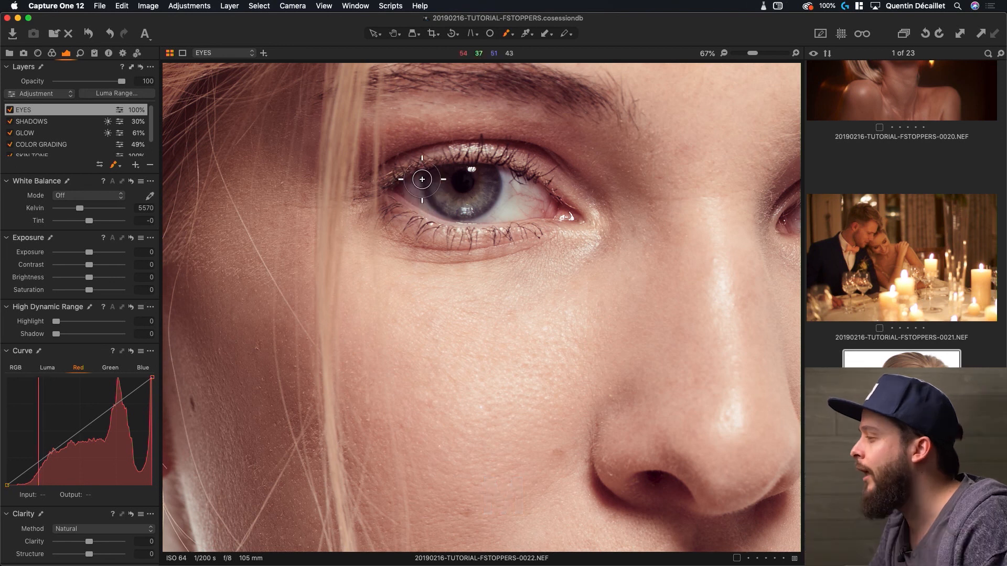
right_click(418, 185)
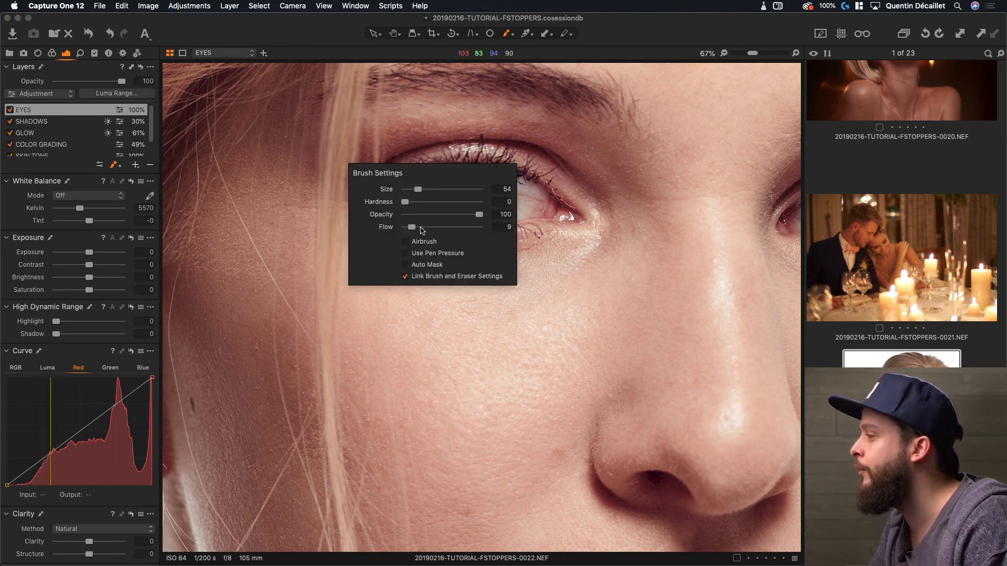
left_click_drag(413, 227, 503, 226)
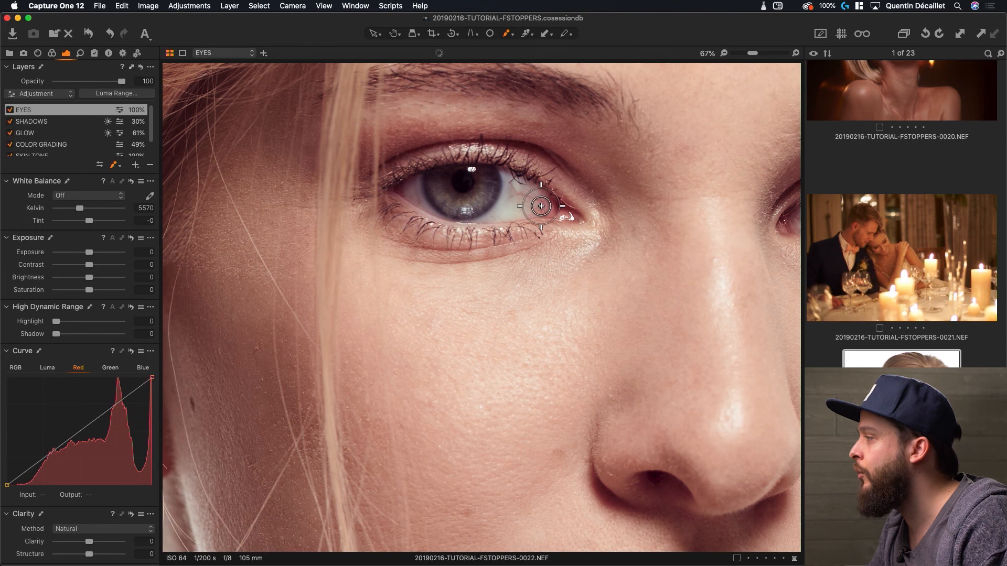
Outline each eye along its lids with the mask brush on the EYES layer and fill the mask inside both outlines.
mouse_move(543, 204)
left_mouse_down()
mouse_move(416, 197)
mouse_move(442, 210)
mouse_move(520, 208)
left_mouse_up()
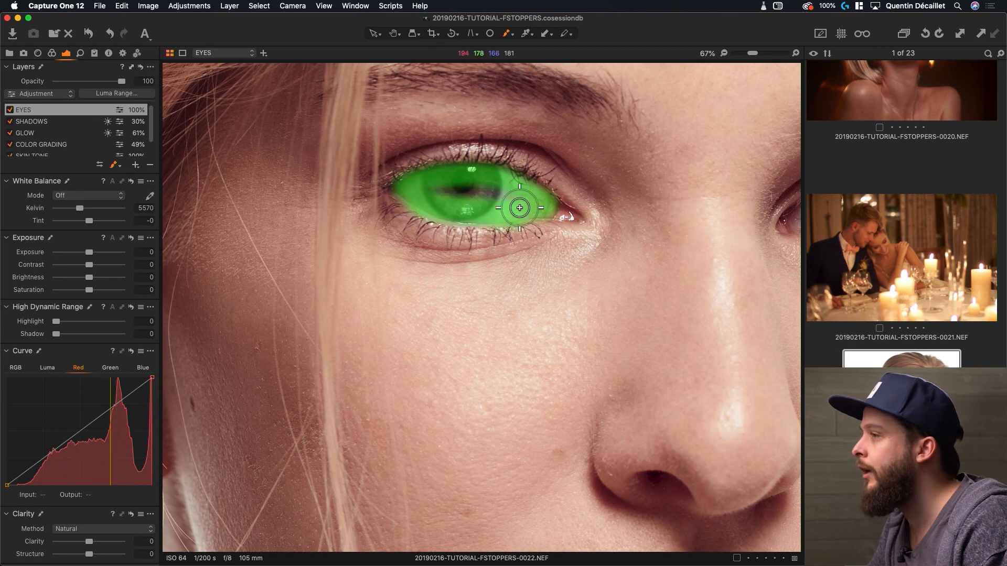
right_click(49, 112)
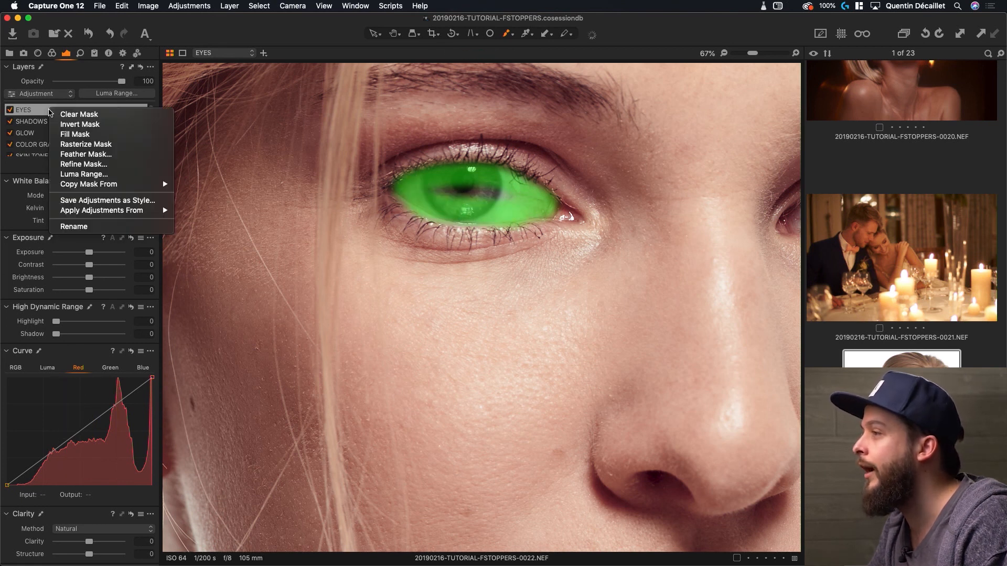
left_click(91, 134)
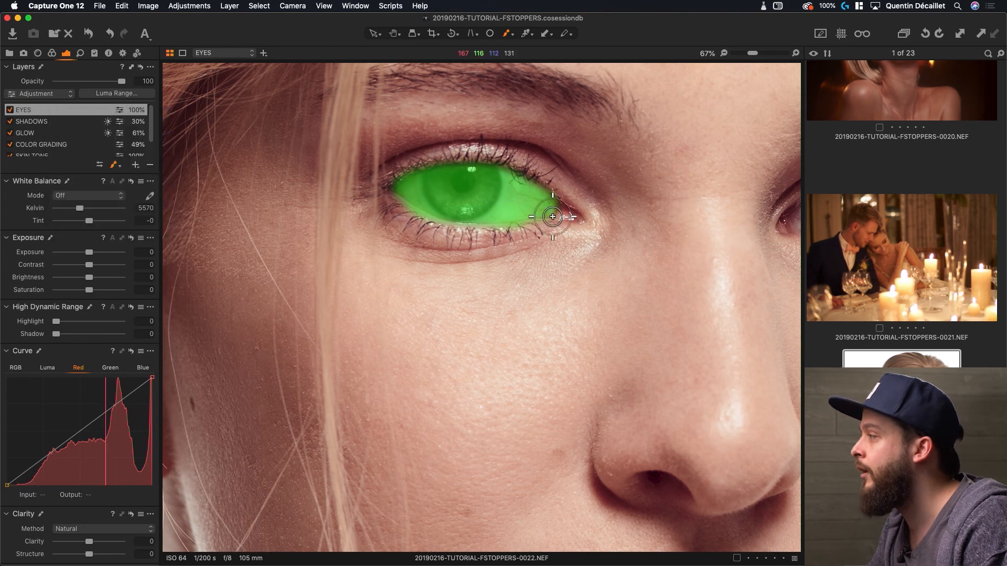
mouse_move(707, 240)
left_mouse_down()
mouse_move(357, 254)
mouse_move(431, 253)
left_mouse_up()
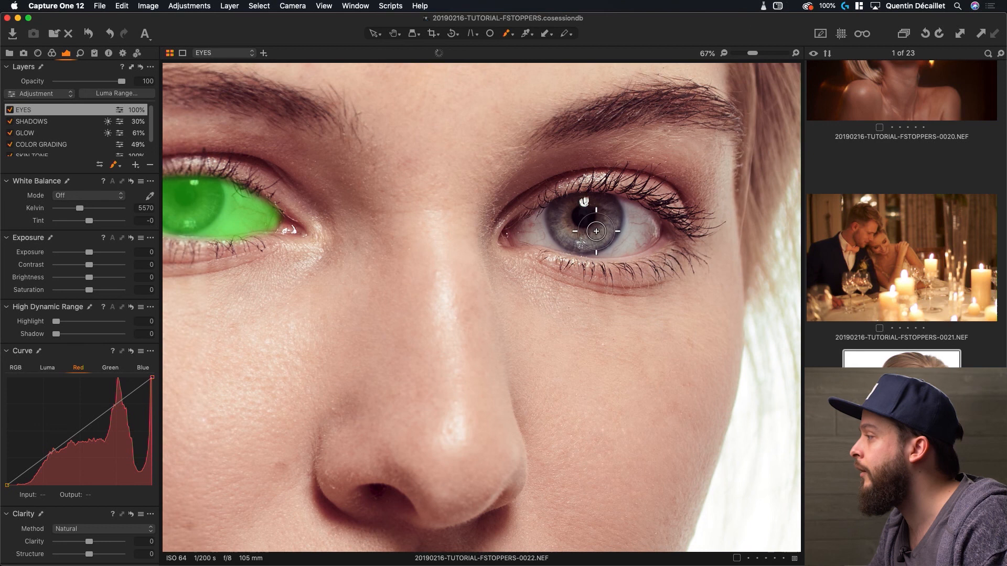
mouse_move(518, 229)
left_mouse_down()
mouse_move(616, 209)
mouse_move(650, 221)
mouse_move(655, 233)
mouse_move(619, 249)
mouse_move(534, 236)
left_mouse_up()
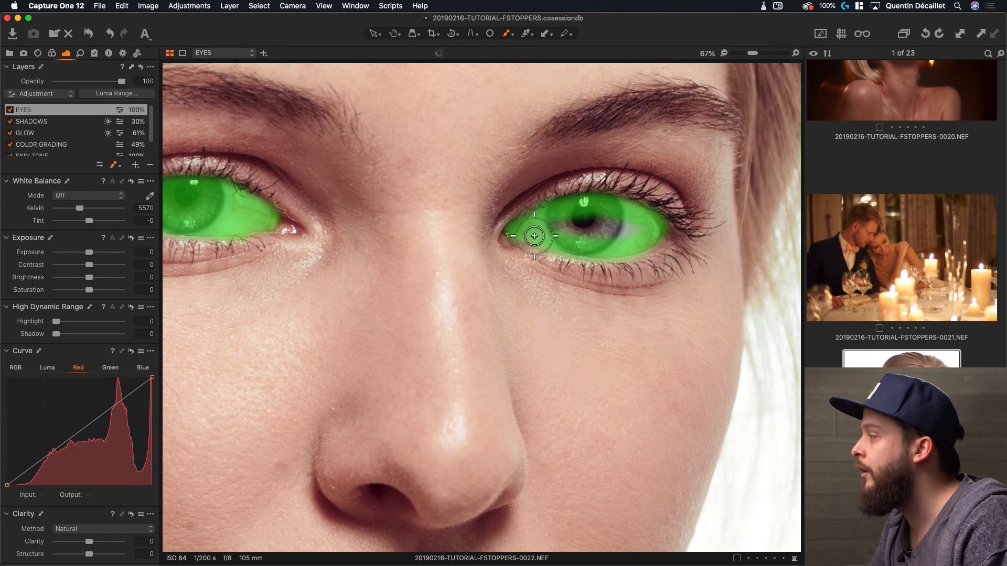
right_click(46, 109)
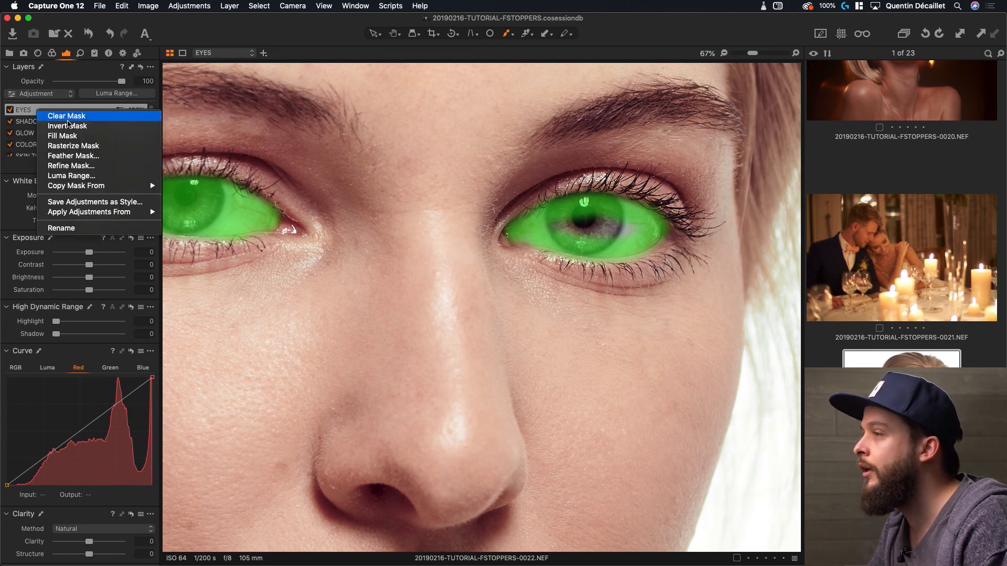
left_click(79, 135)
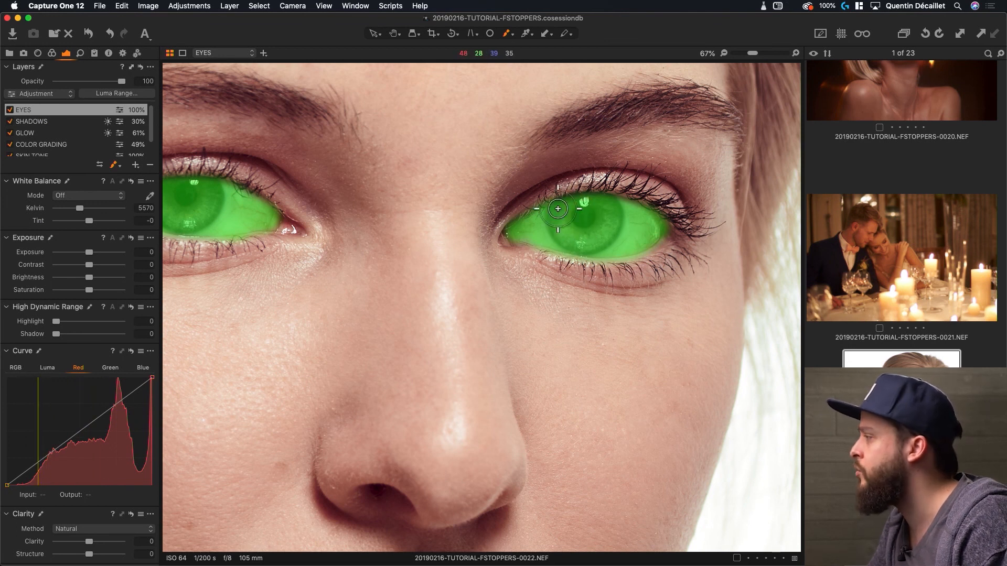
Erase the irises of both eyes from the EYES layer's mask so it covers only the whites.
key("e")
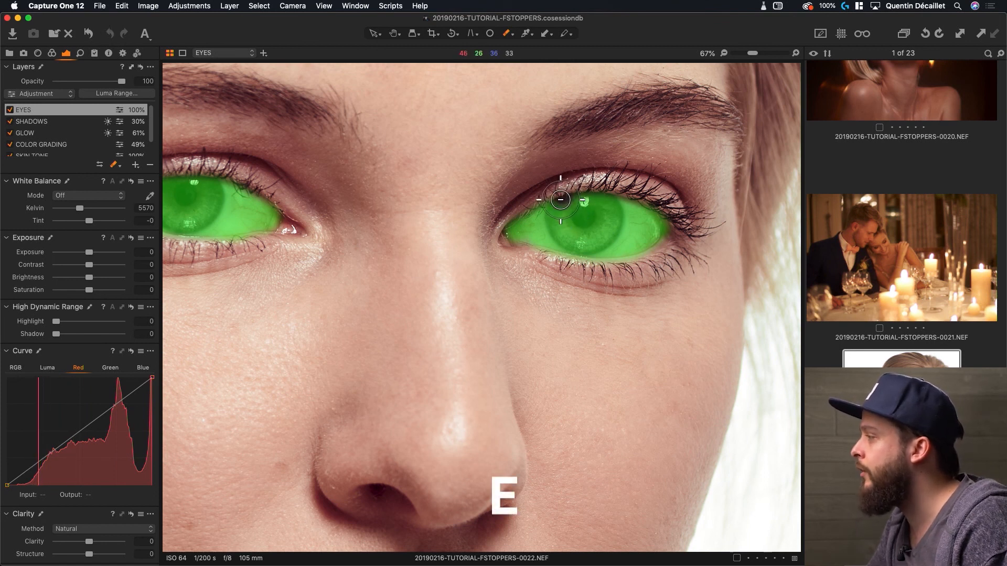
mouse_move(560, 199)
left_mouse_down()
mouse_move(559, 235)
mouse_move(587, 252)
mouse_move(613, 230)
mouse_move(592, 195)
left_mouse_up()
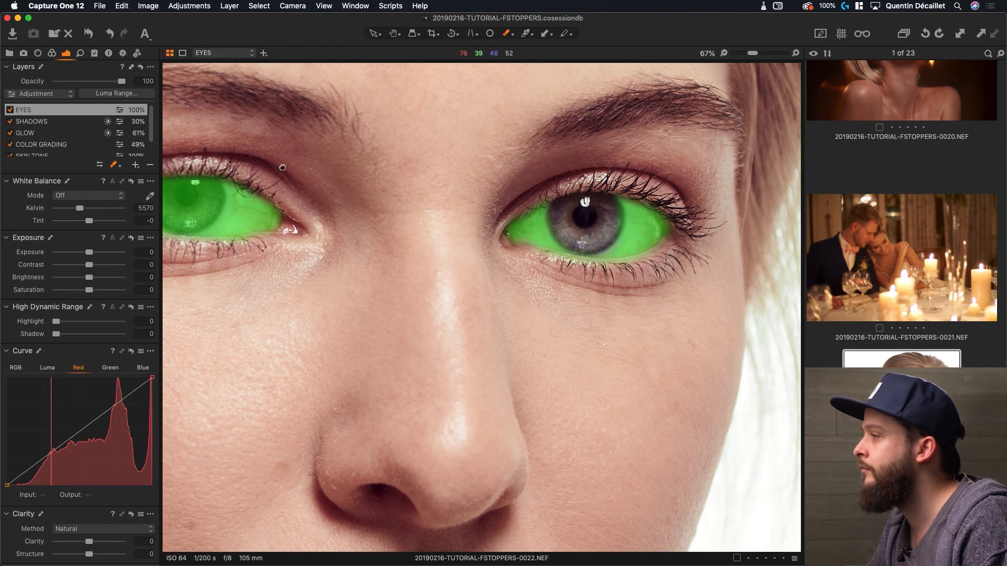
left_click_drag(272, 166, 637, 168)
mouse_move(541, 206)
left_mouse_down()
mouse_move(567, 177)
mouse_move(529, 192)
mouse_move(533, 209)
mouse_move(560, 213)
mouse_move(572, 177)
mouse_move(535, 194)
mouse_move(556, 183)
mouse_move(537, 211)
mouse_move(561, 220)
mouse_move(574, 182)
left_mouse_up()
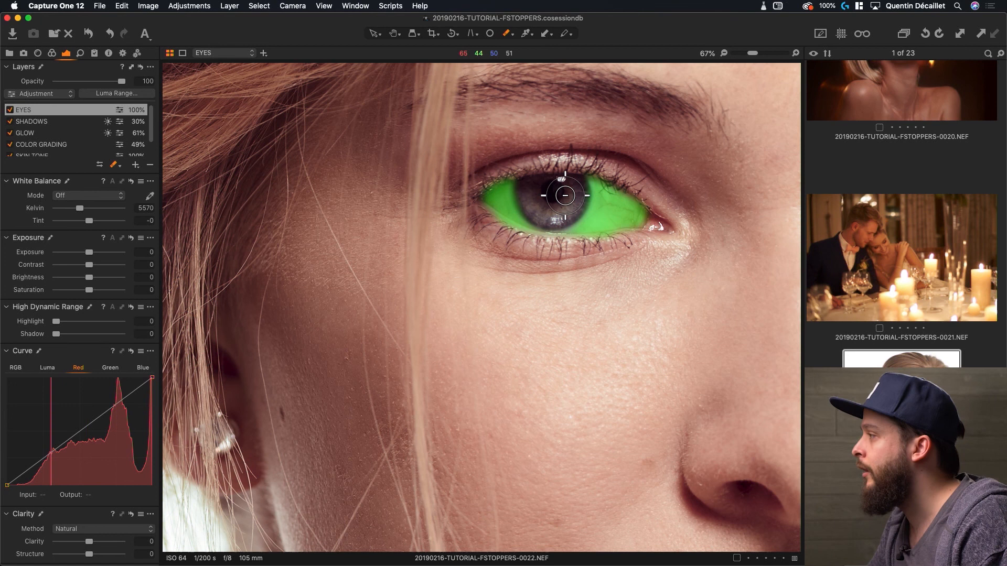
Set the EYES layer's brightness to 6 and saturation to -17, and compare the portrait with the layer off and on.
key("m")
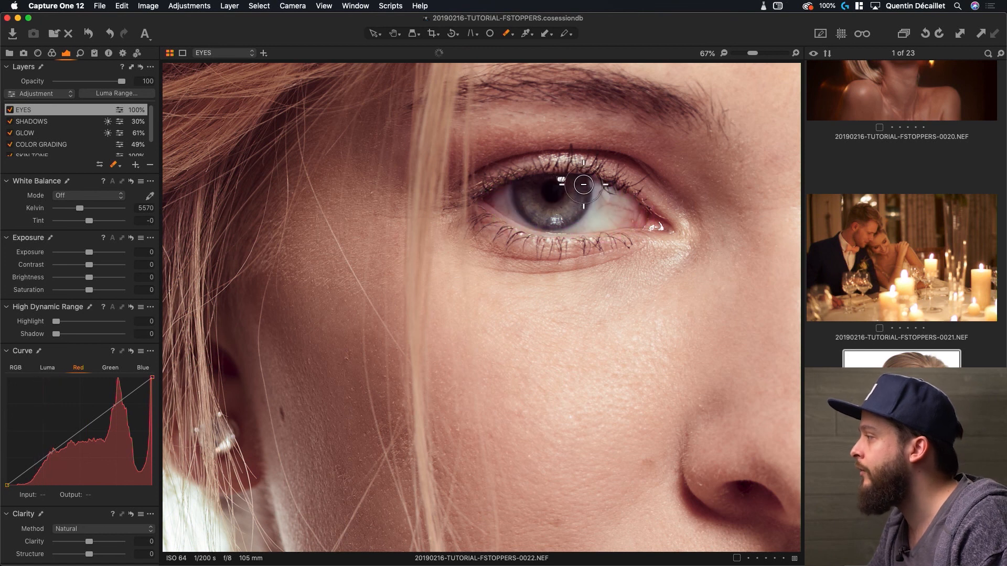
key("super+0")
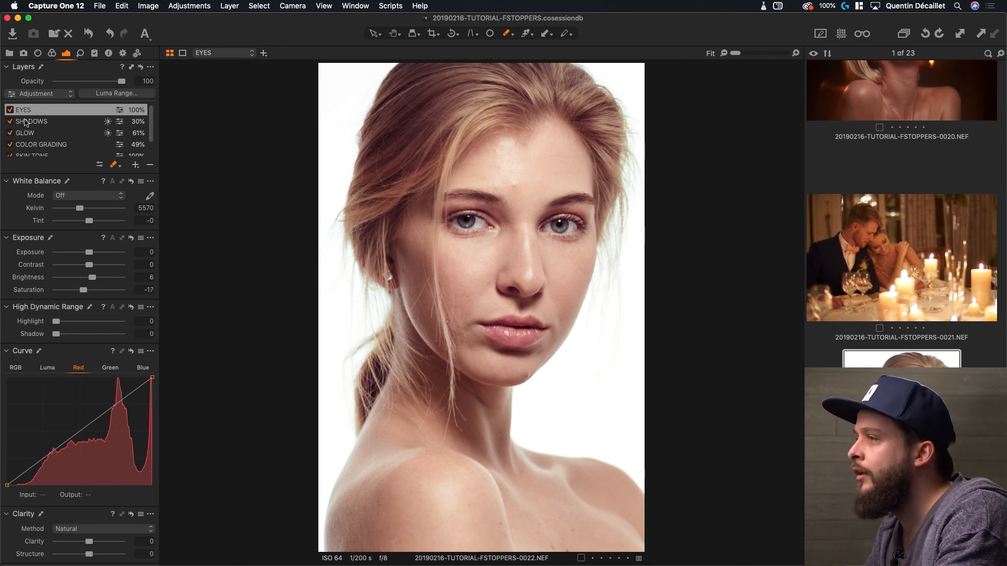
left_click(10, 111)
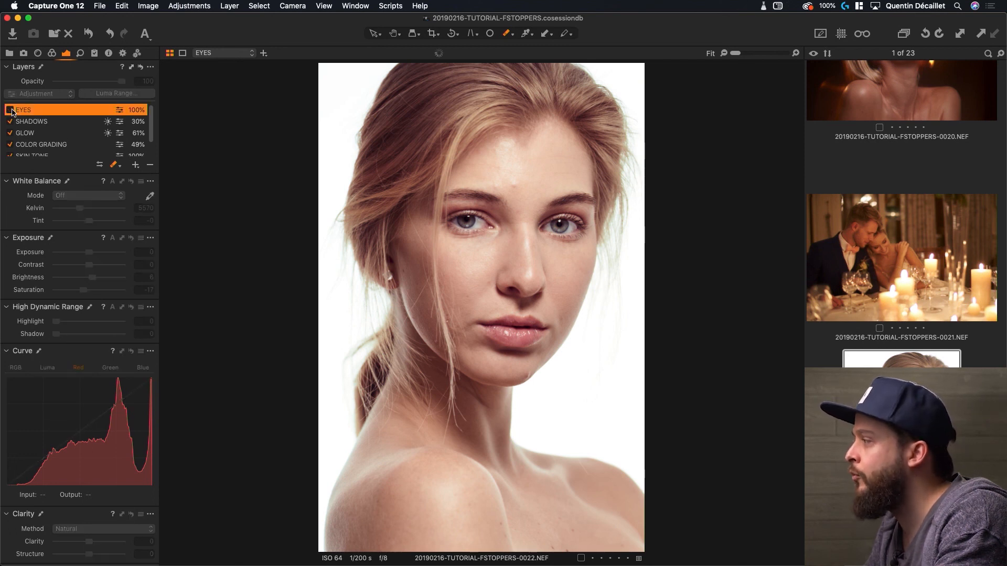
left_click(11, 111)
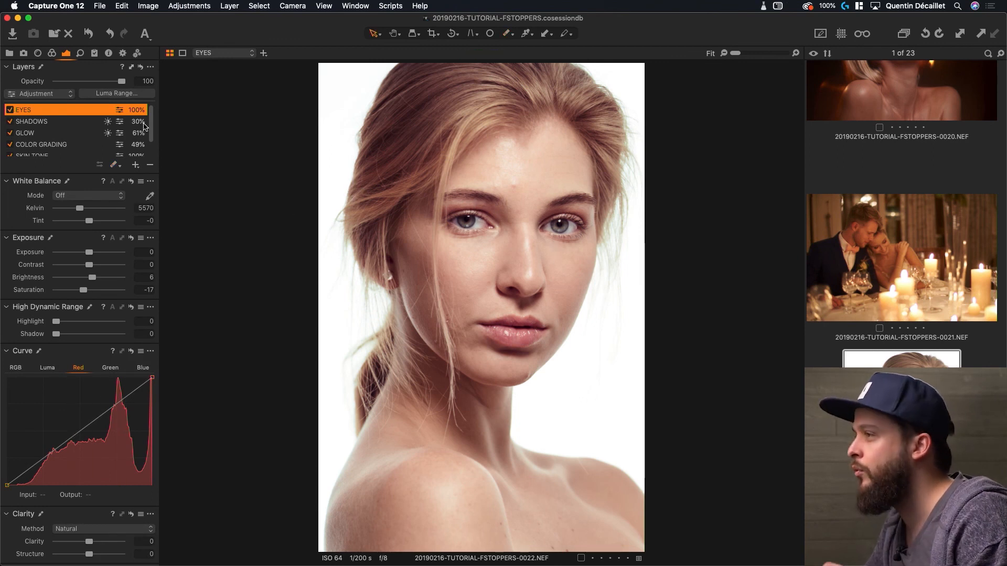
Add a new empty layer above EYES and name it IRIS.
key("v")
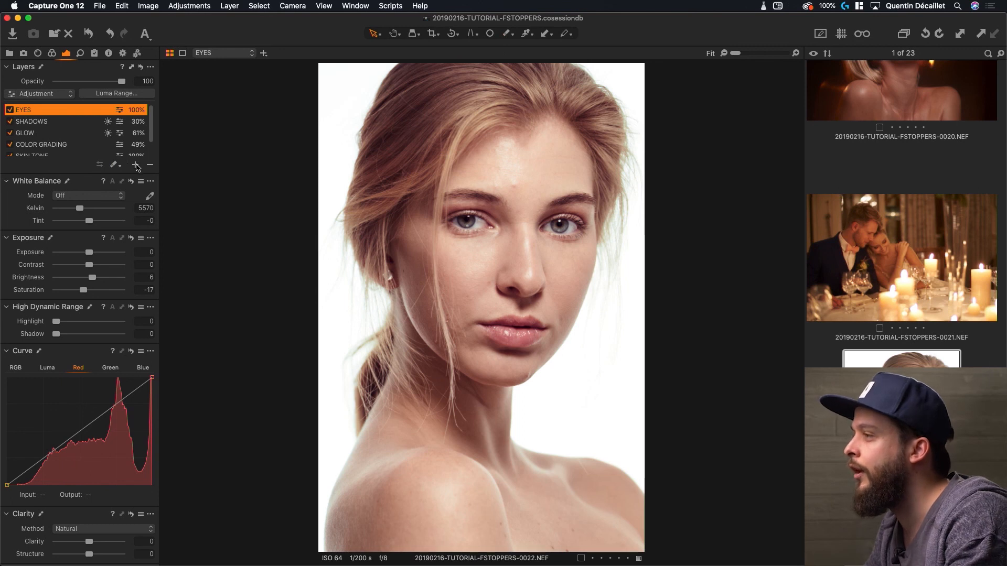
left_click(136, 165)
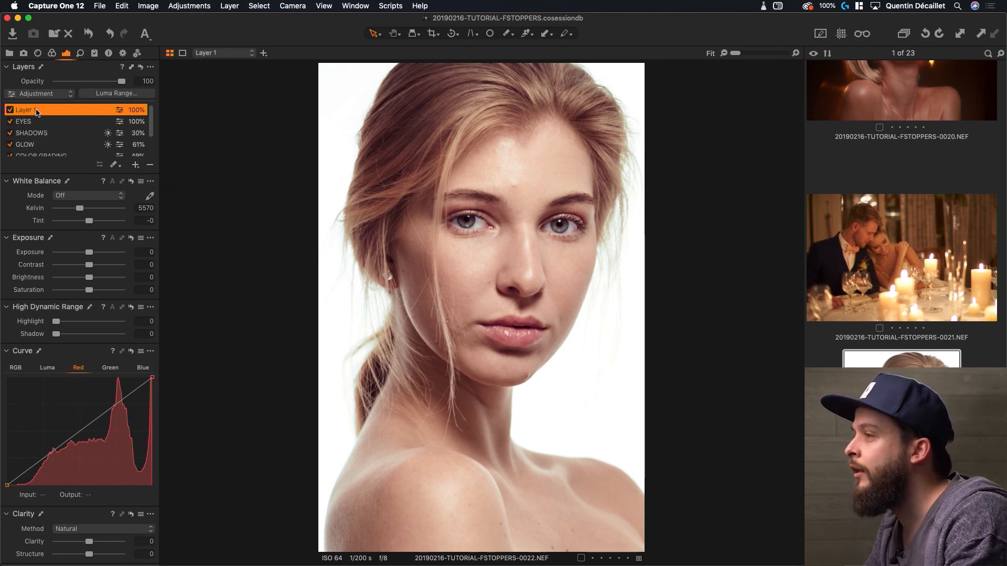
double_click(37, 111)
type("IRIS")
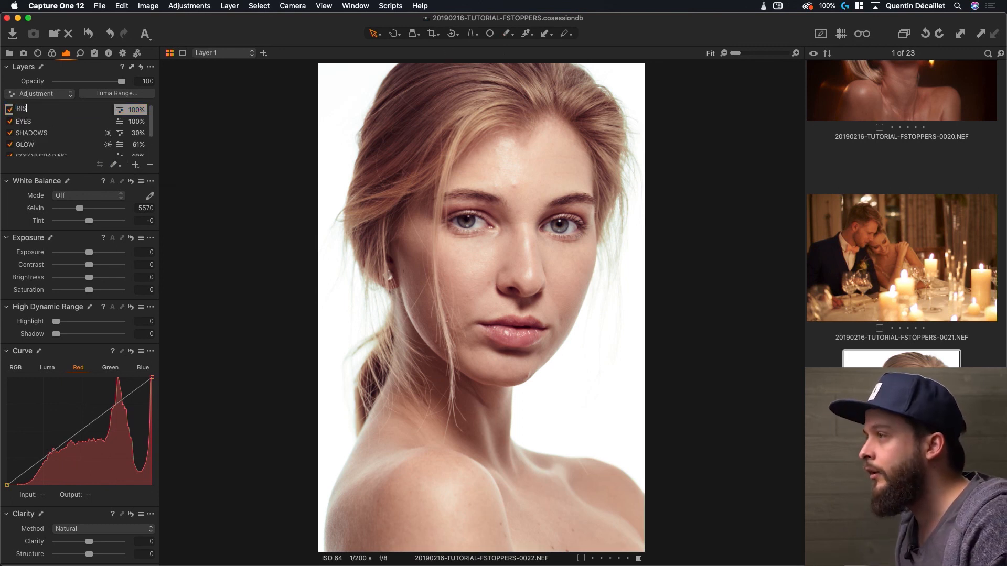
key("Return")
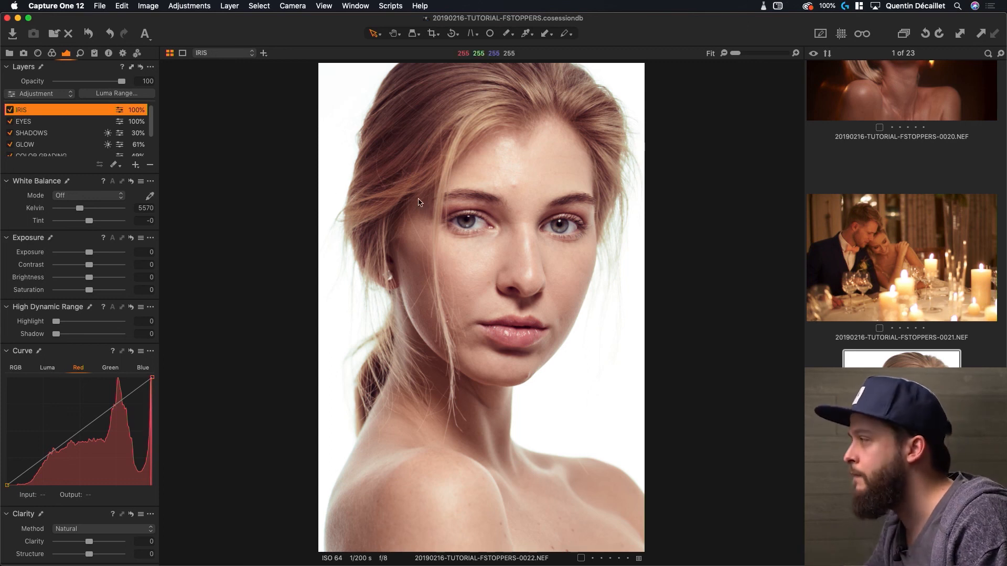
Reduce the mask brush's size to fit inside the irises and paint both irises into the IRIS layer's mask.
key("b")
right_click(498, 224)
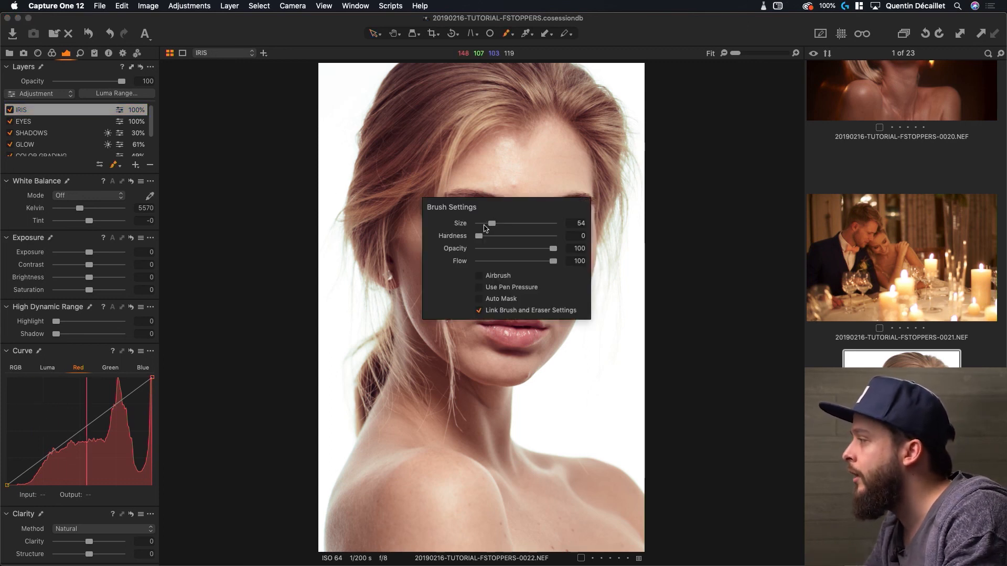
left_click(478, 176)
scroll(458, 221, "up", 1)
scroll(462, 222, "up", 2)
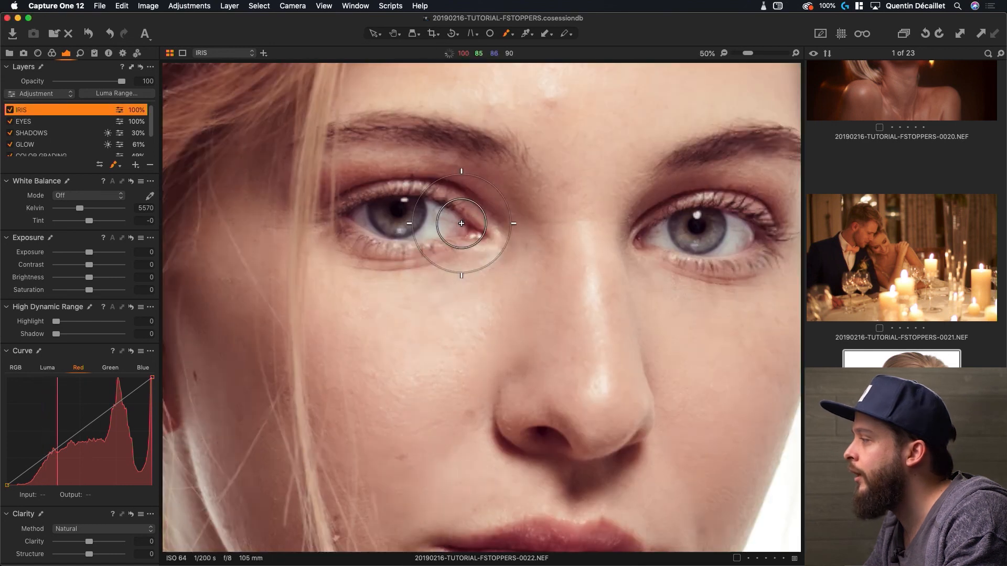
right_click(388, 225)
left_click_drag(382, 224, 401, 223)
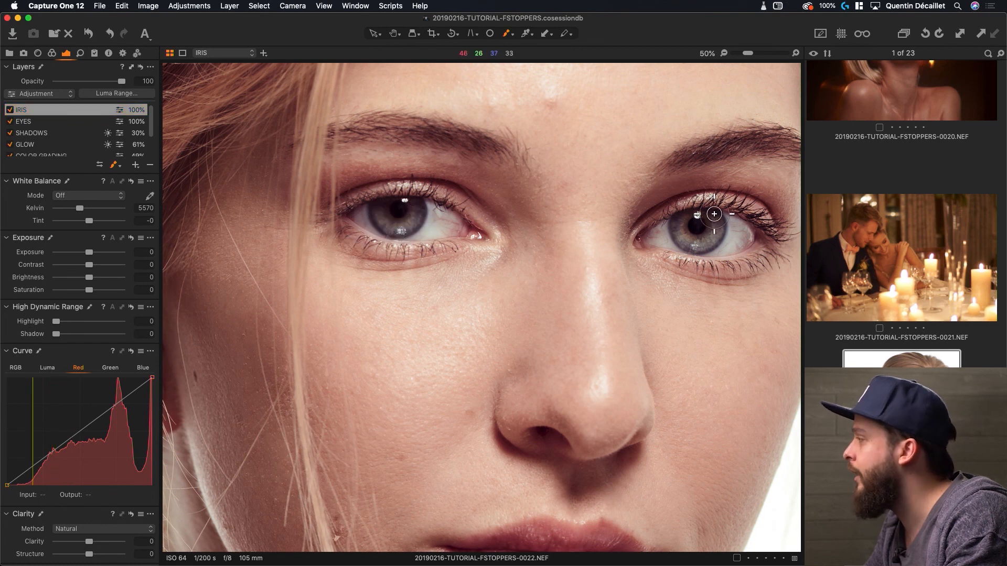
mouse_move(676, 230)
left_mouse_down()
mouse_move(688, 240)
mouse_move(708, 230)
left_mouse_up()
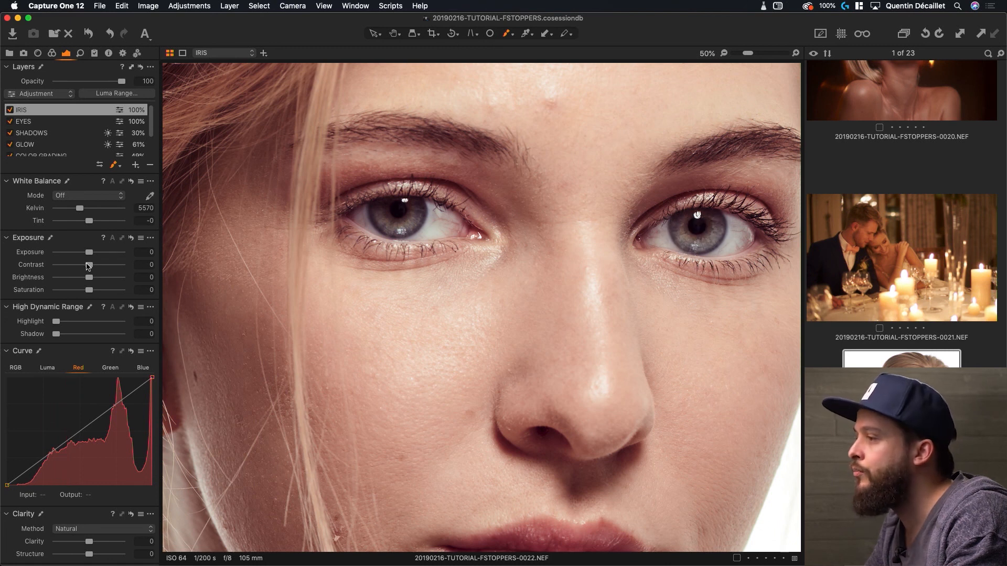
Set the IRIS layer's exposure to 0.3, contrast to 13, saturation to 10 and layer opacity to 24.
left_click_drag(90, 255, 90, 255)
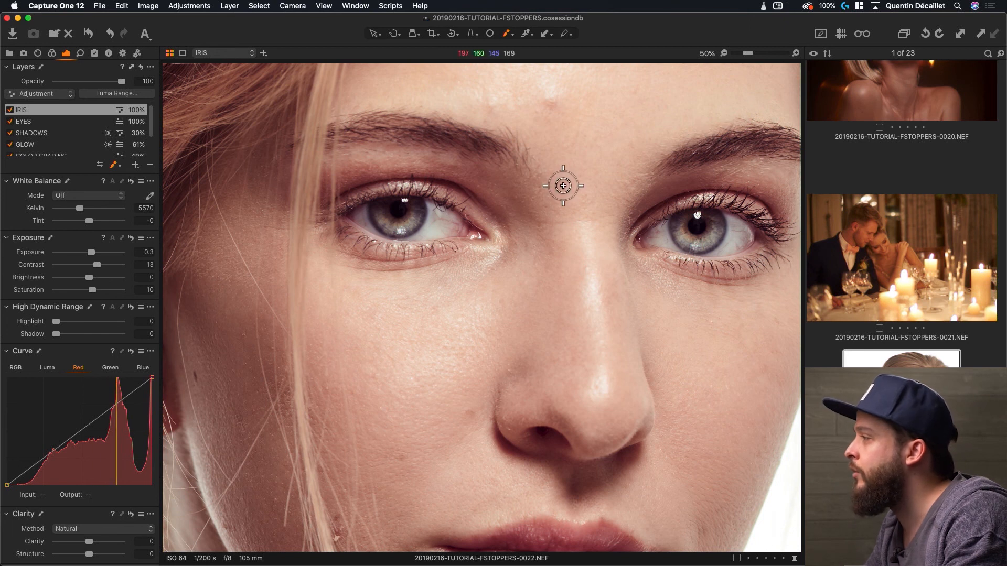
key("super+0")
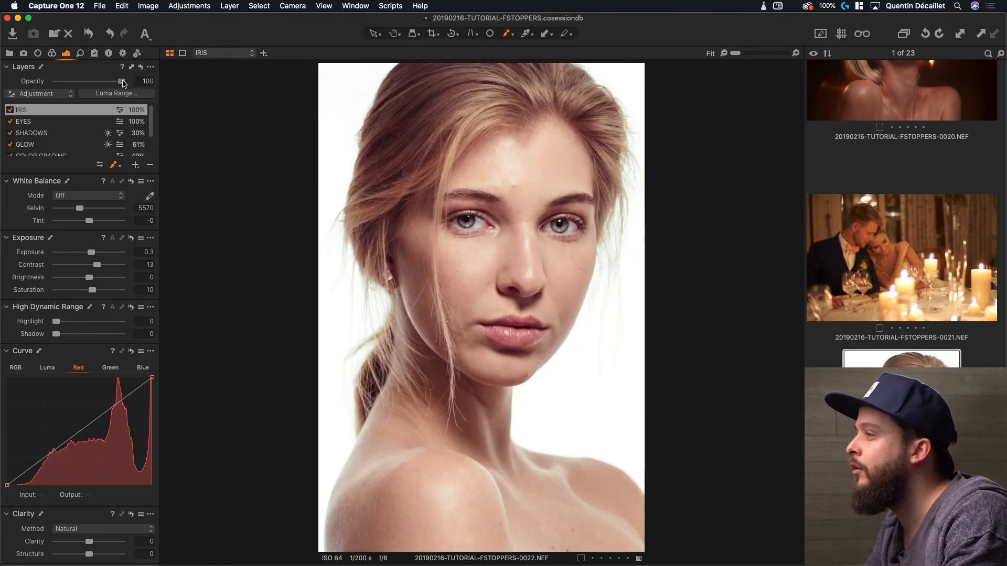
left_click_drag(80, 83, 75, 83)
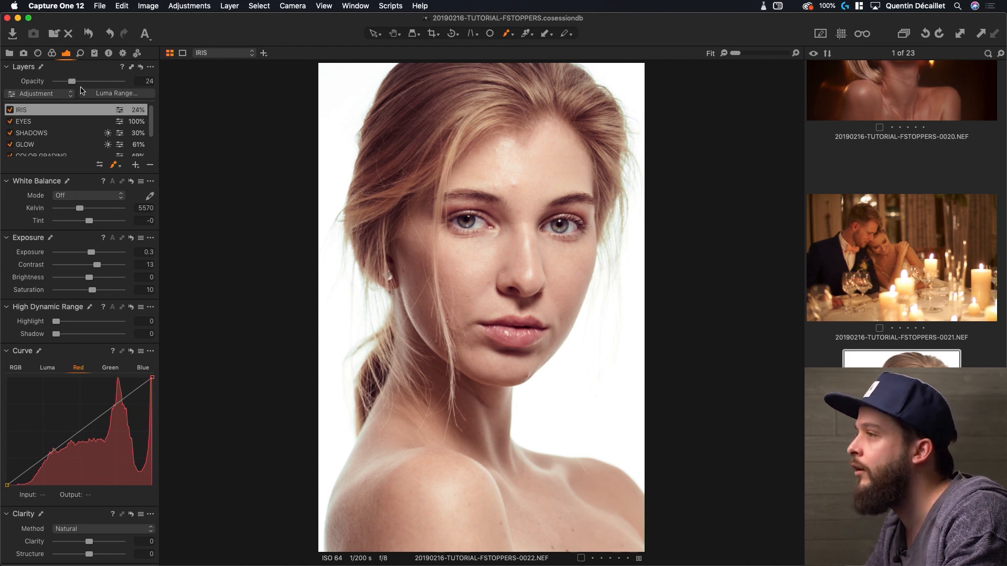
Compare the portrait with the IRIS layer off and on, and with all adjustments temporarily reset.
left_click(9, 110)
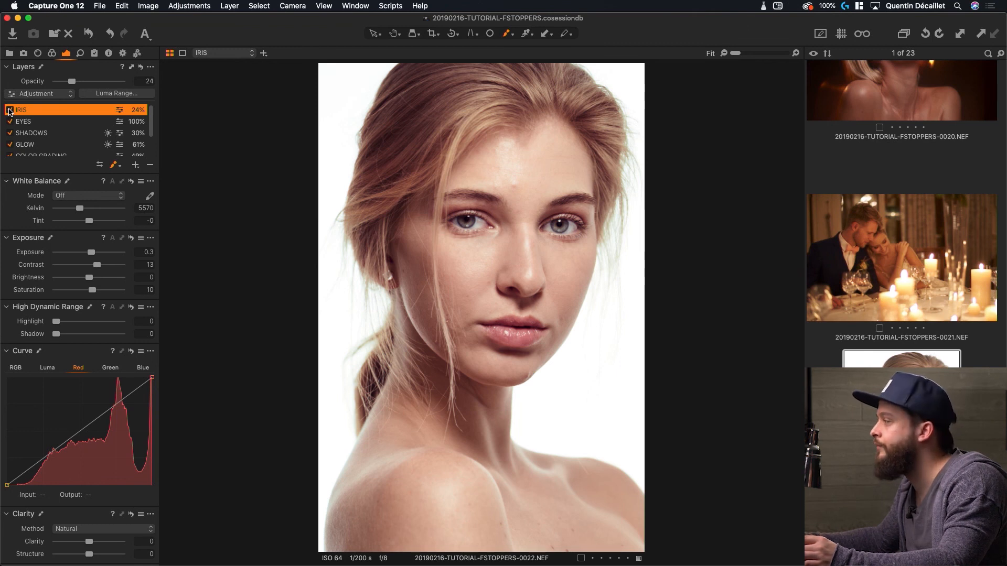
key("v")
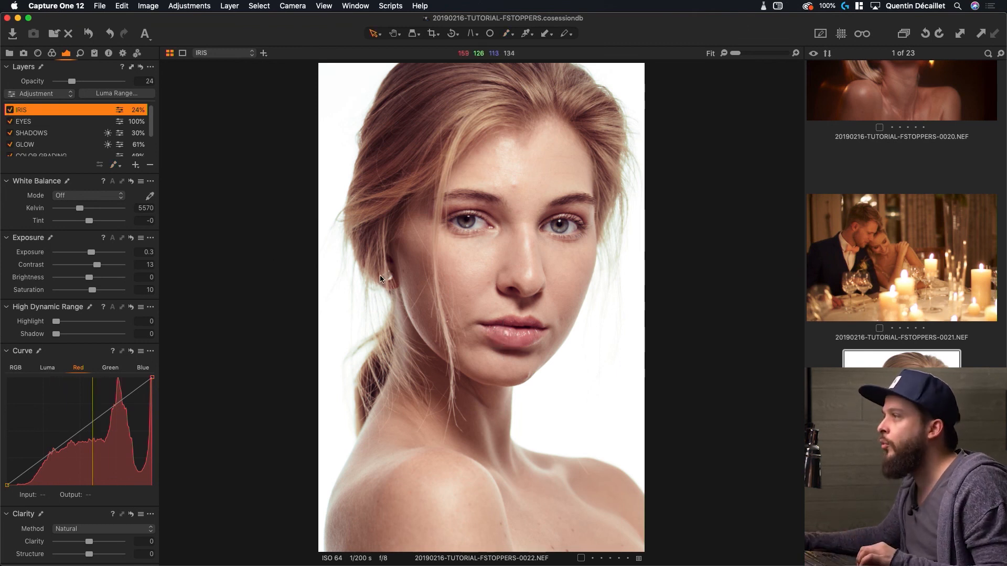
left_click(90, 35)
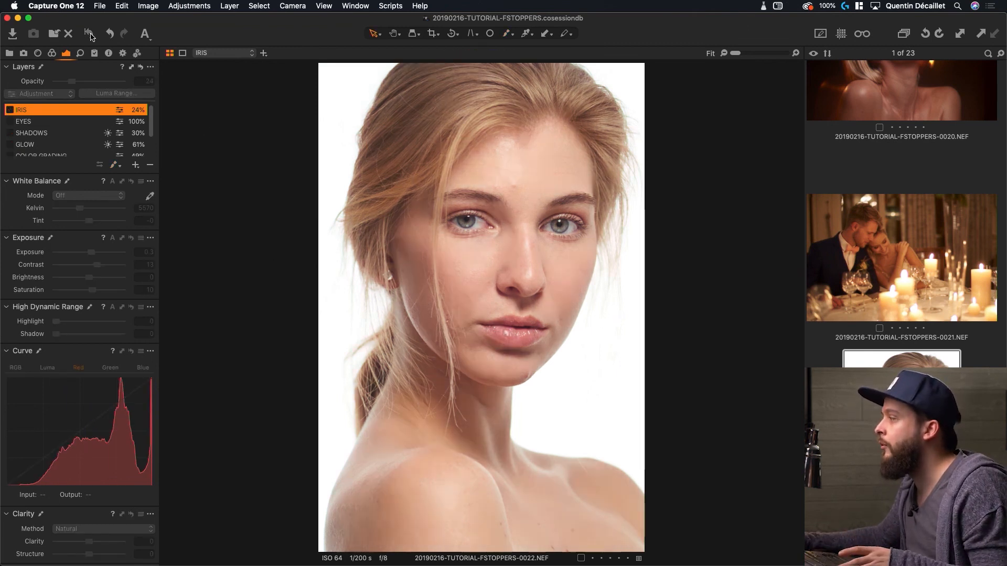